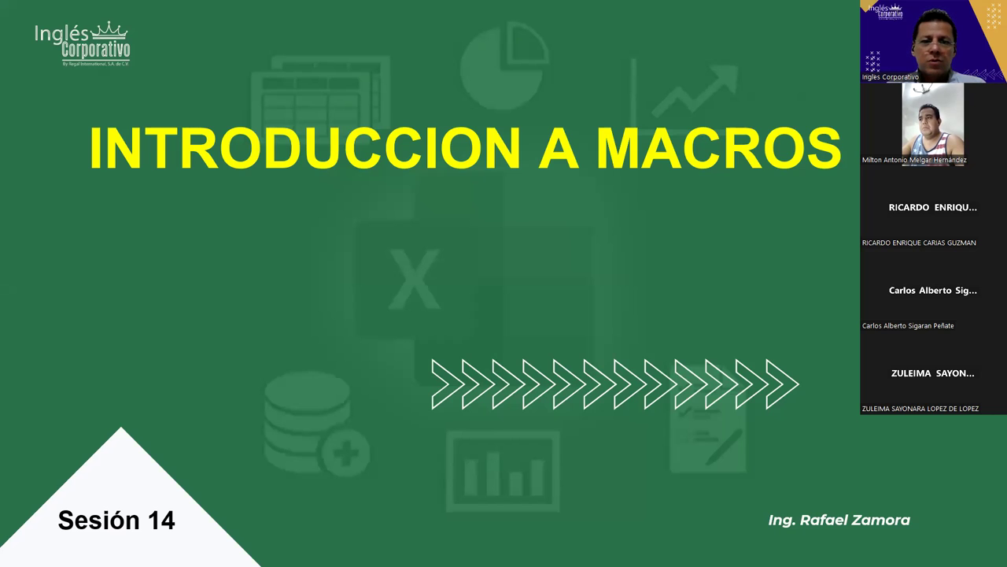
Advance the slideshow past the Objetivo slide to the Introducción a Macros slide.
key("Right")
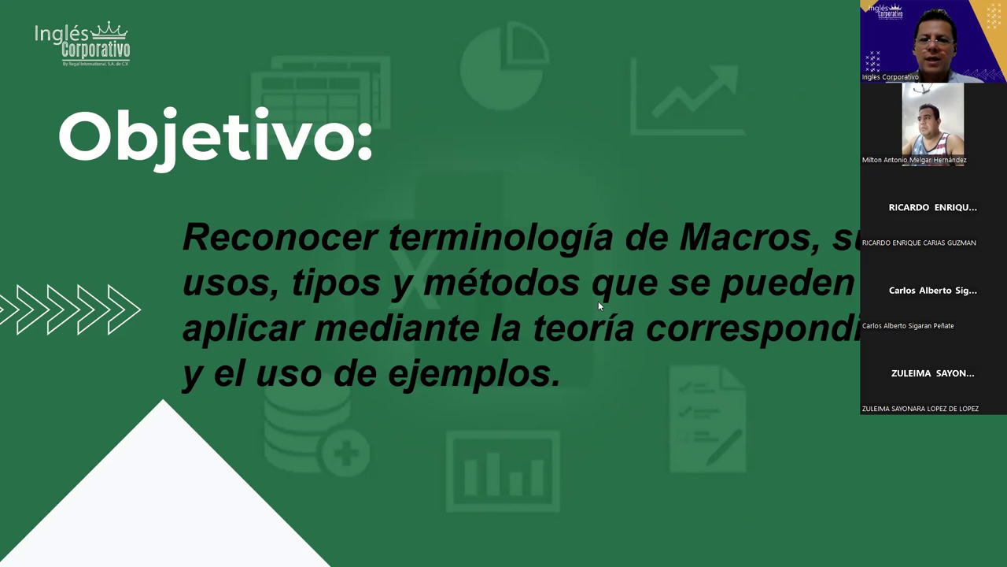
left_click(598, 336)
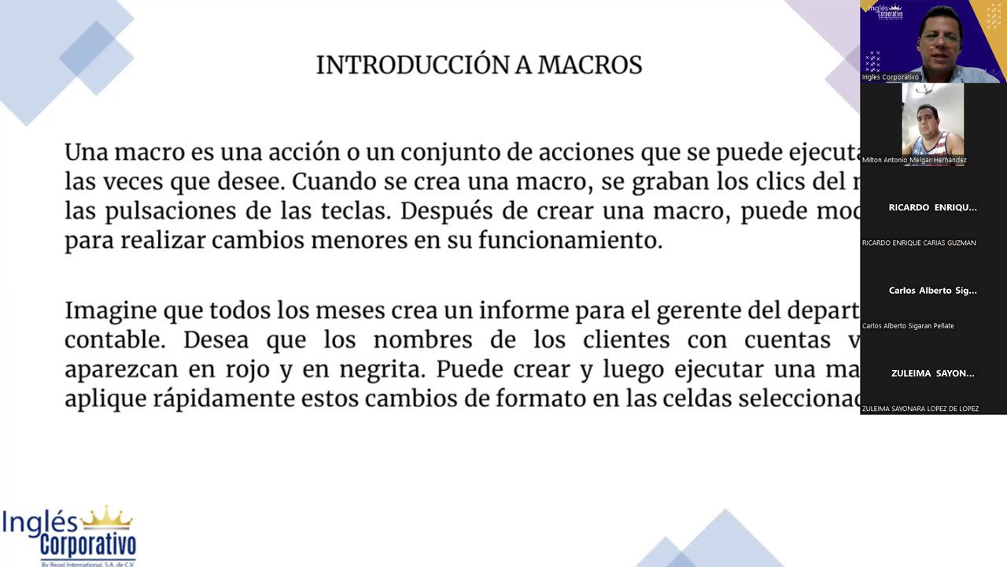
Advance to the slide on enabling VBA and recording a macro.
key("Right")
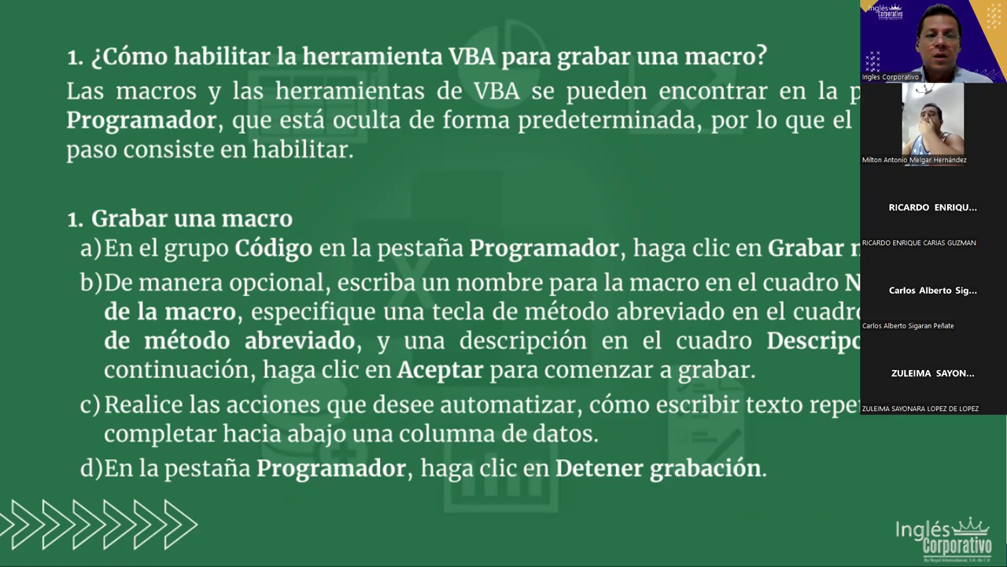
Advance to the slide on working with, examining and testing recorded macros.
left_click(602, 408)
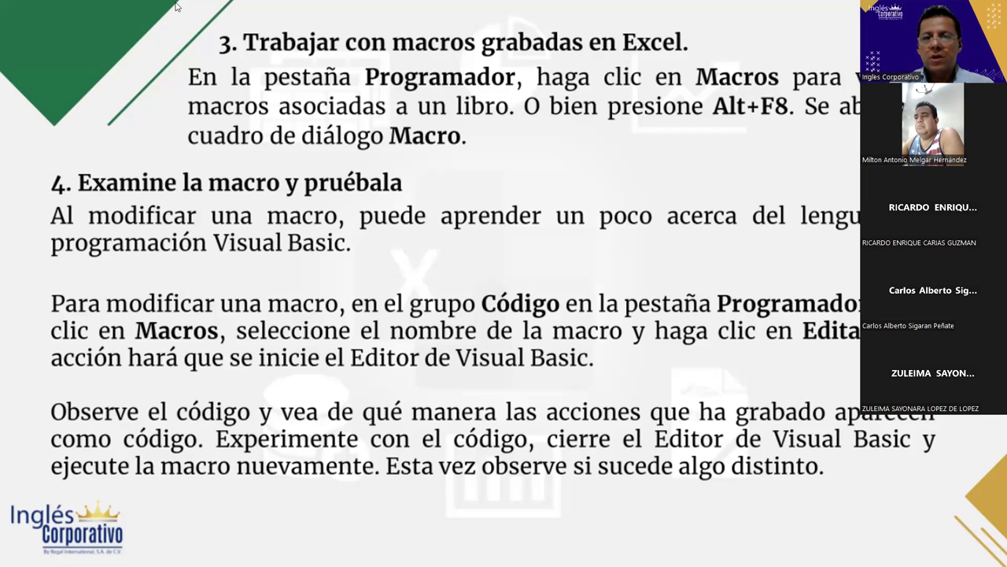
Back in Libro1, delete the old numbers in J4:L16 and select cell C5.
key("alt+Tab")
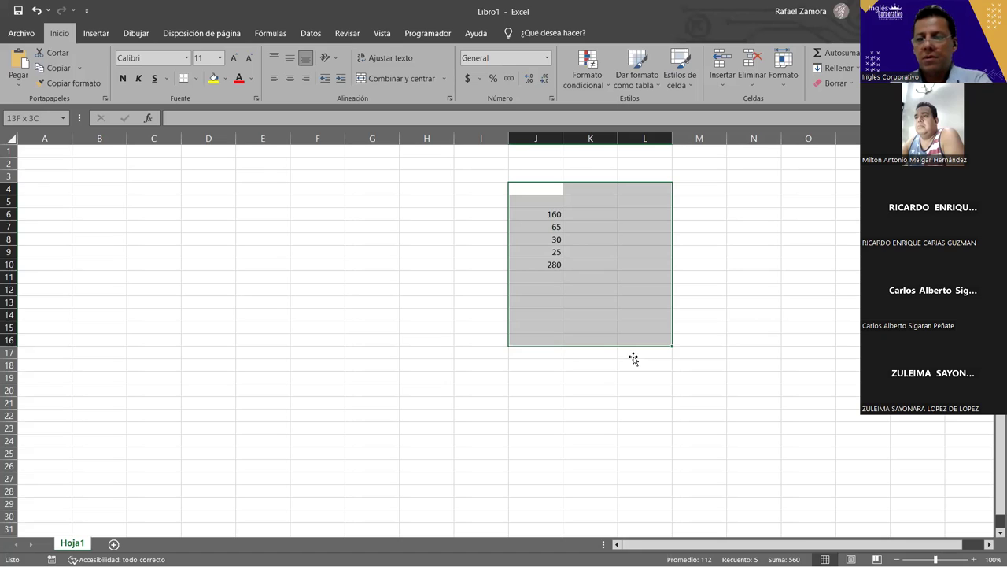
key("Delete")
left_click(186, 218)
key("Down")
key("Down")
key("Down")
scroll(461, 378, "down", 5)
scroll(461, 370, "up", 5)
scroll(236, 252, "down", 2)
scroll(140, 200, "up", 2)
left_click(140, 201)
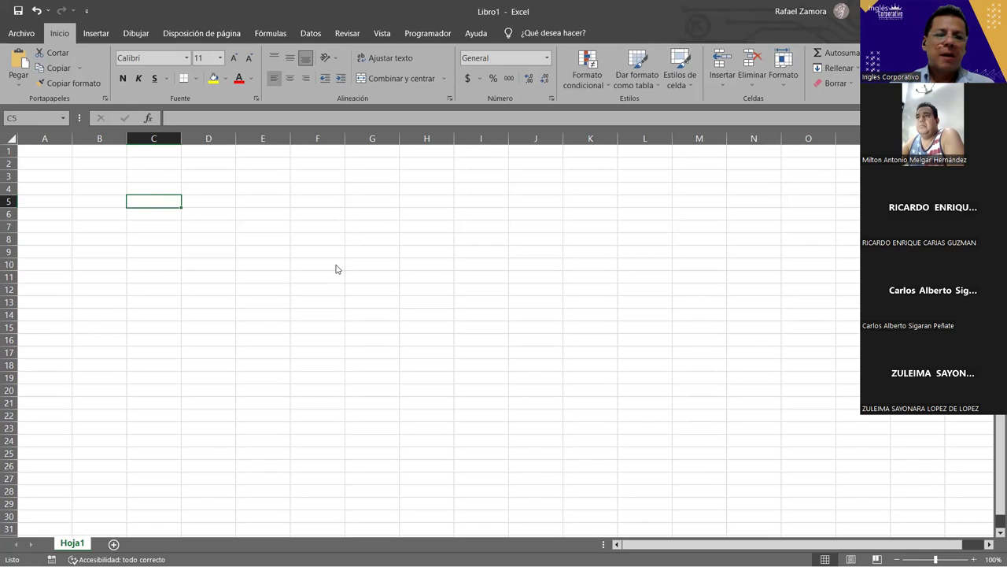
left_click(555, 8)
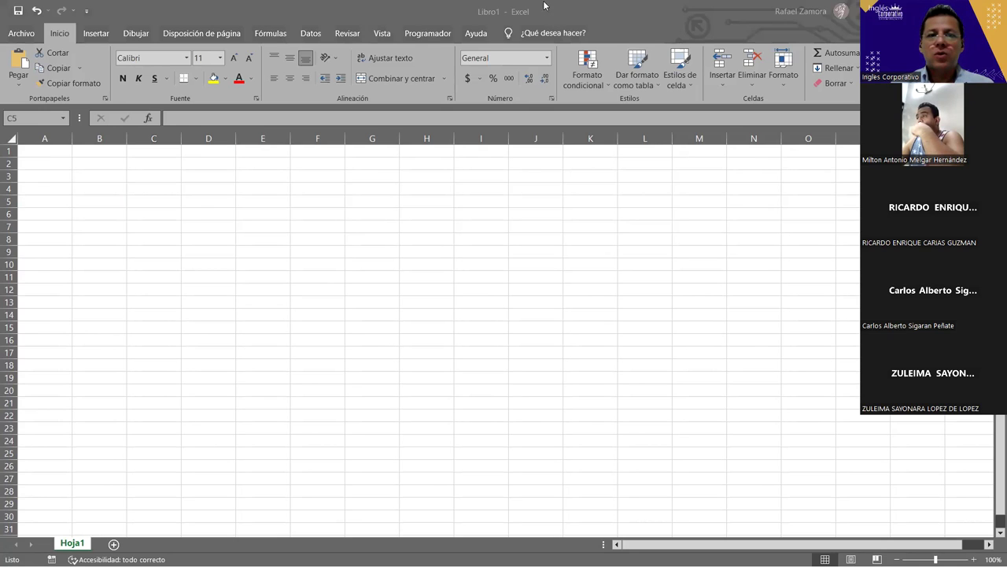
left_click(413, 12)
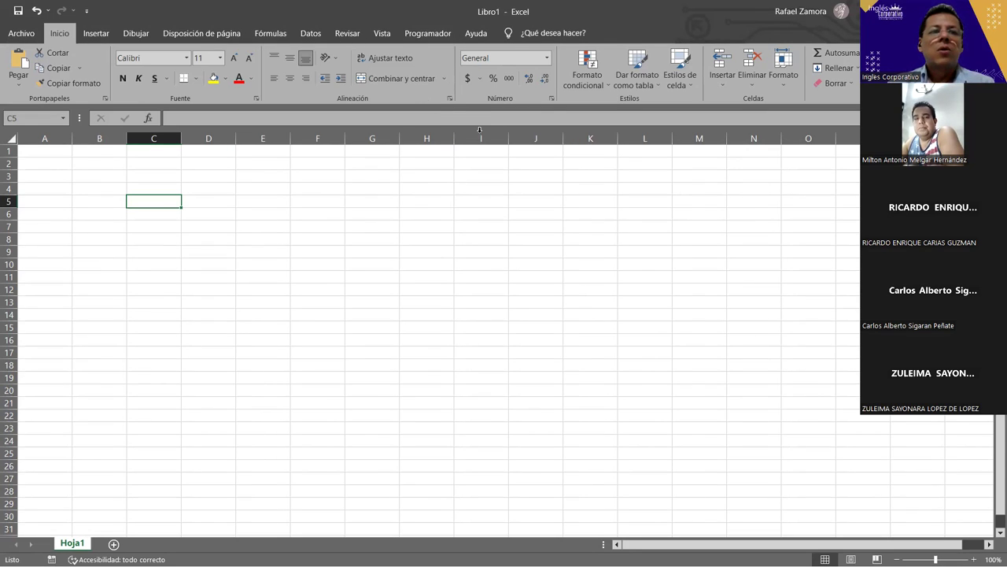
left_click(22, 33)
left_click(45, 542)
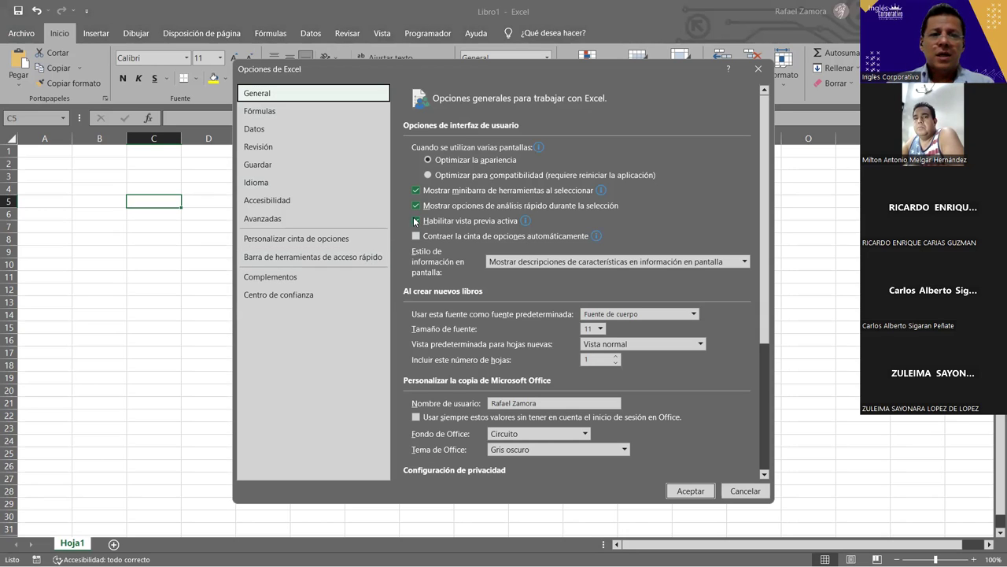
left_click(339, 239)
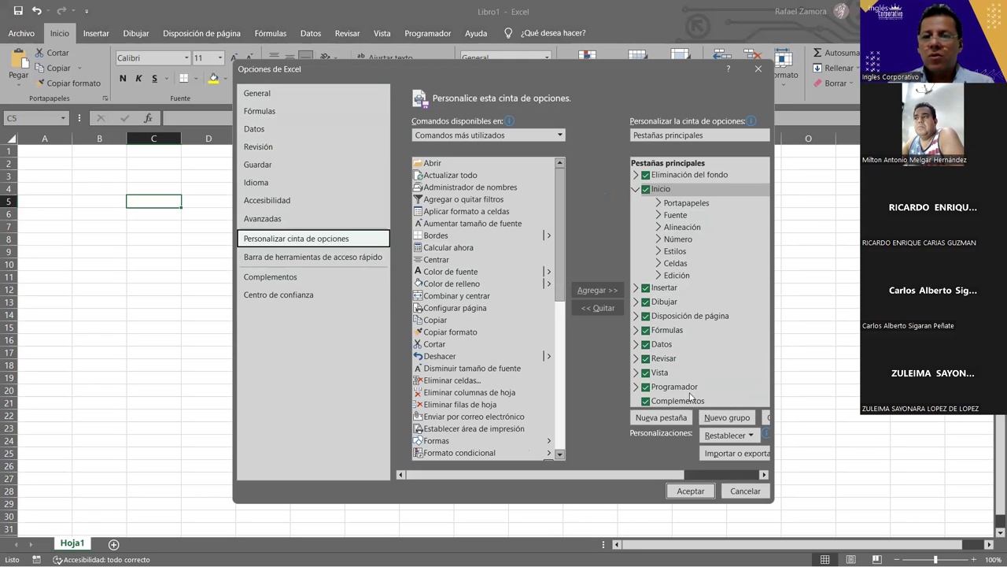
scroll(711, 370, "down", 1)
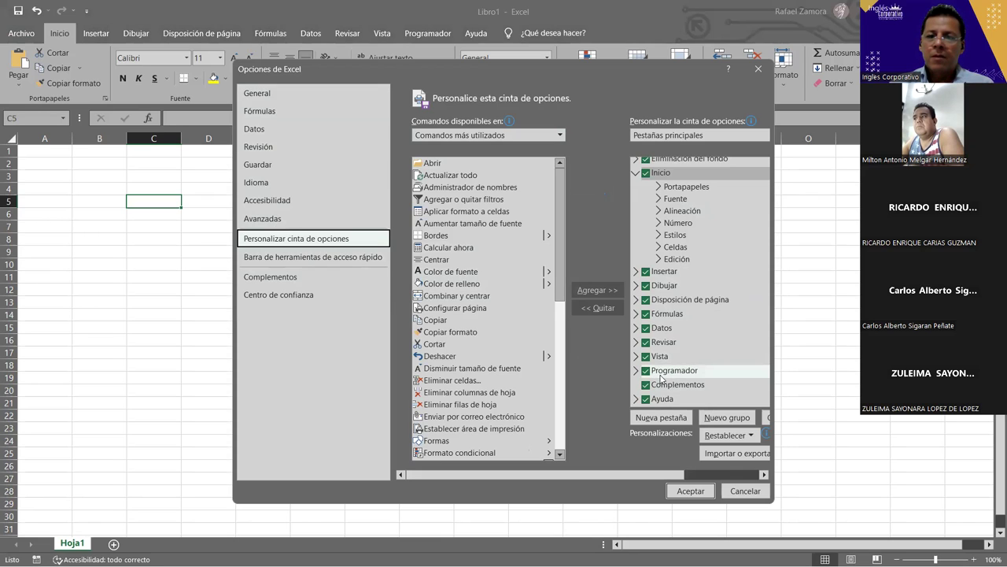
left_click(692, 489)
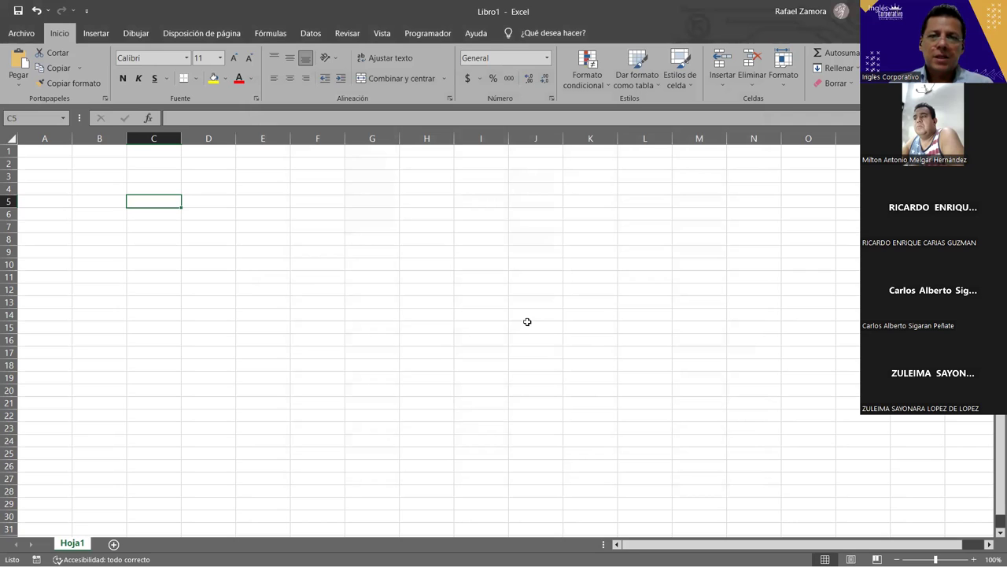
left_click(438, 35)
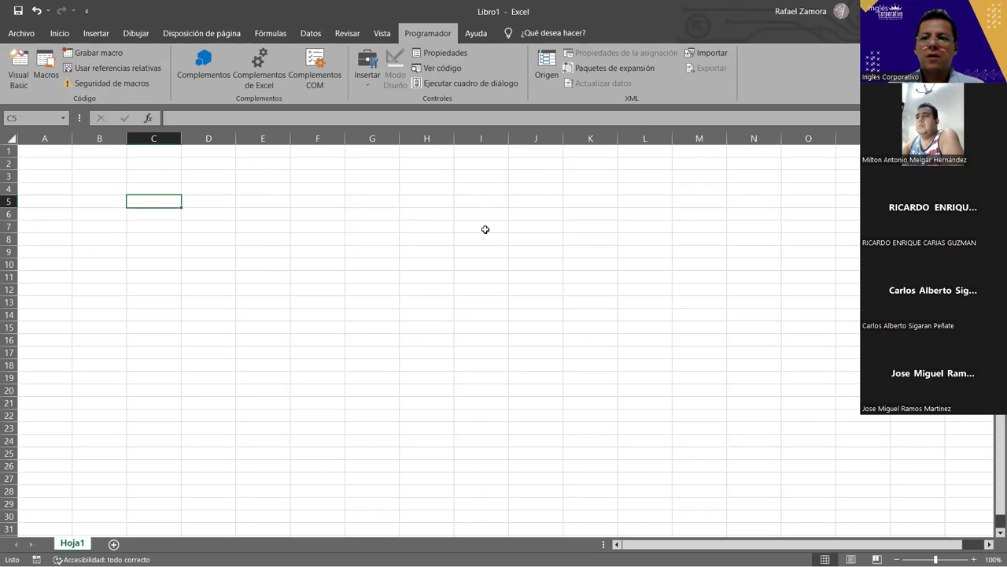
Select cell I7 and switch the ribbon to the Vista tab.
left_click(468, 229)
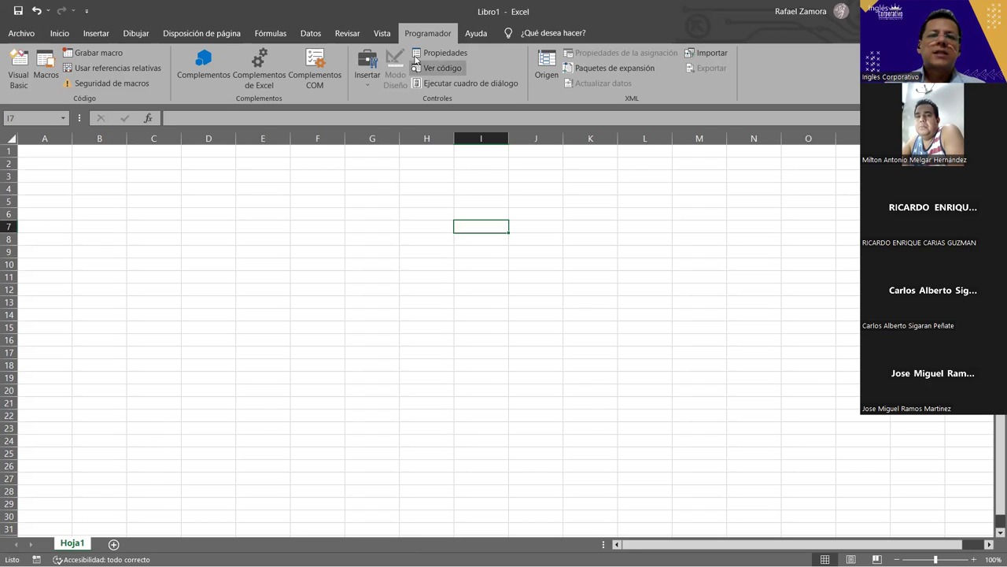
left_click(390, 35)
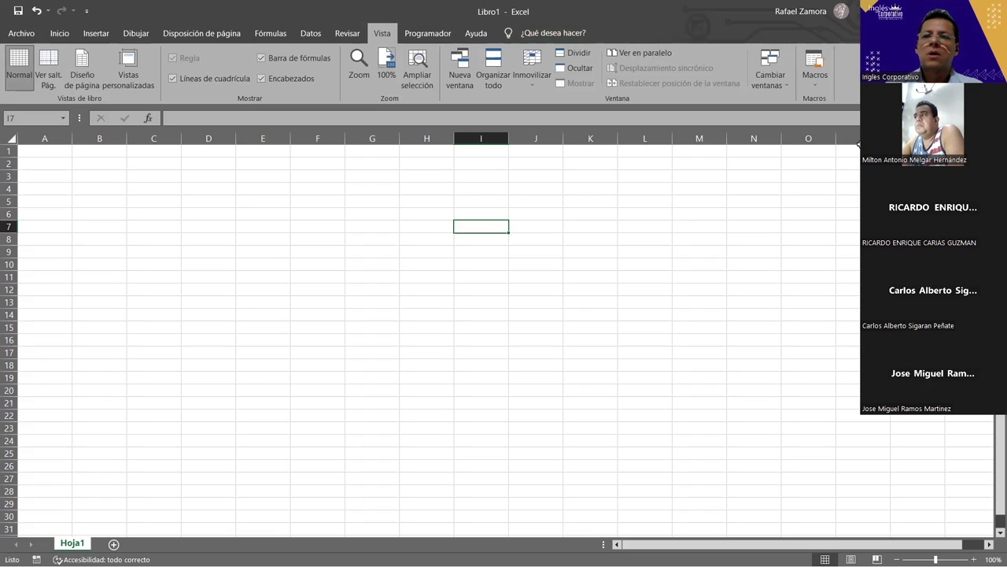
left_click(820, 84)
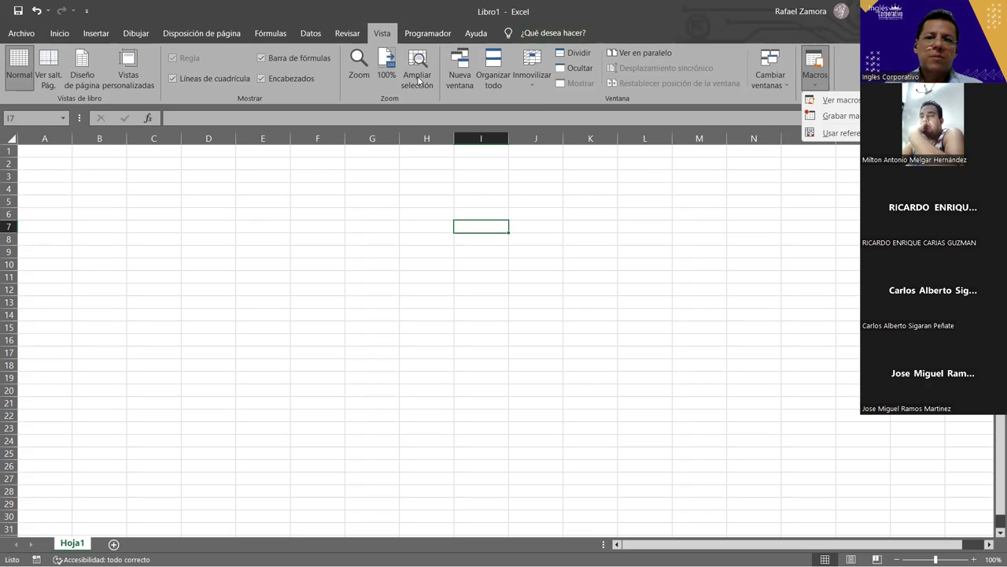
left_click(833, 247)
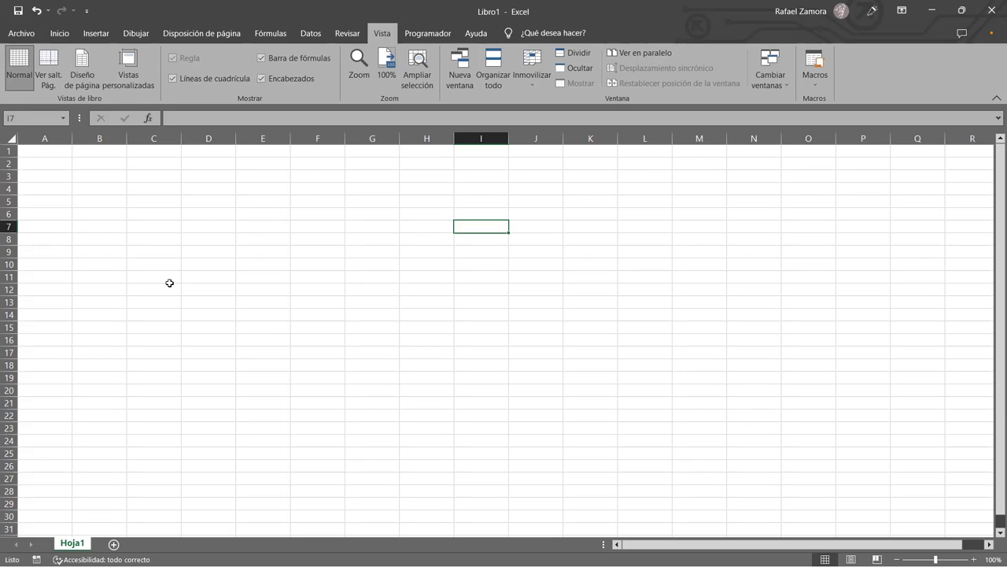
left_click(620, 293)
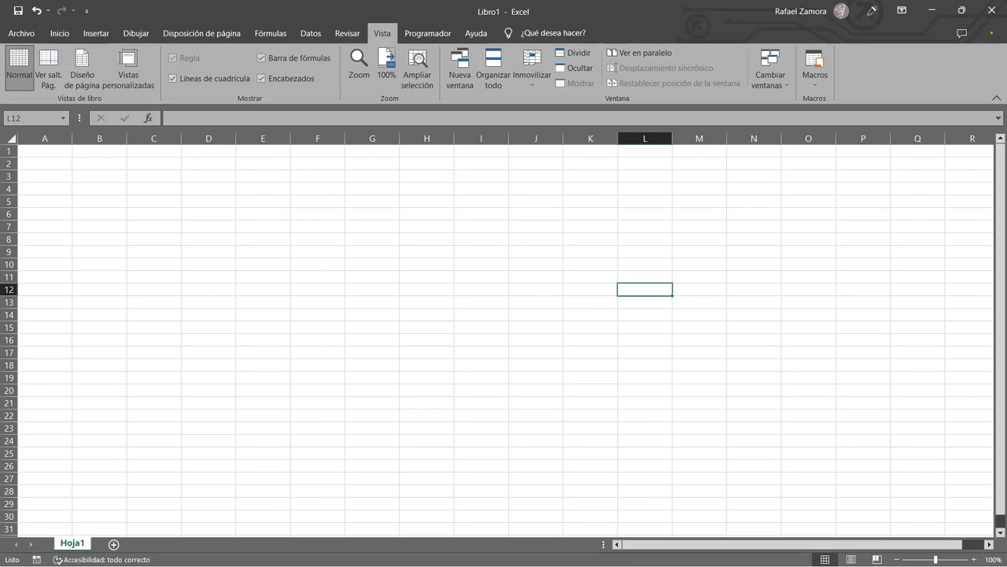
left_click(250, 221)
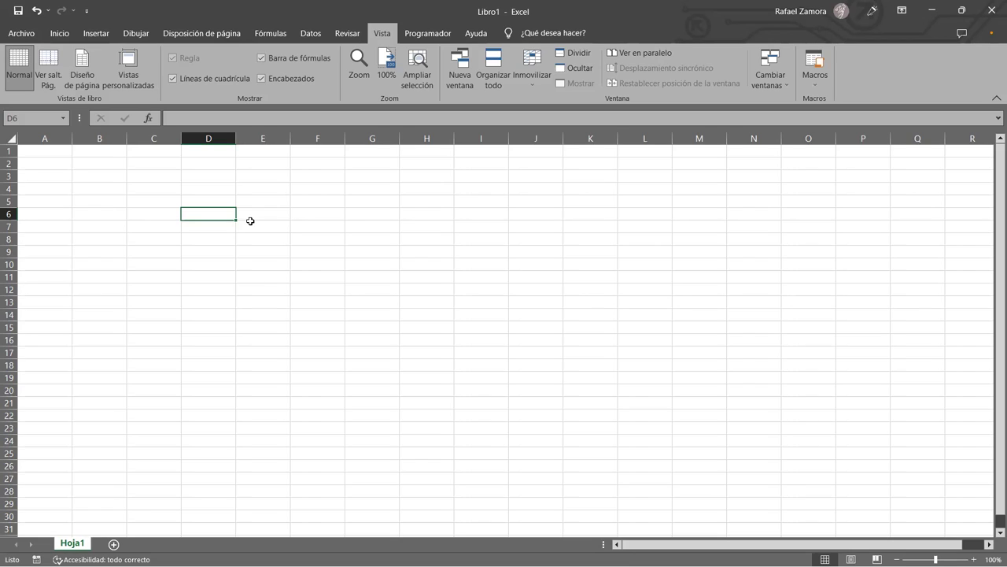
left_click(65, 152)
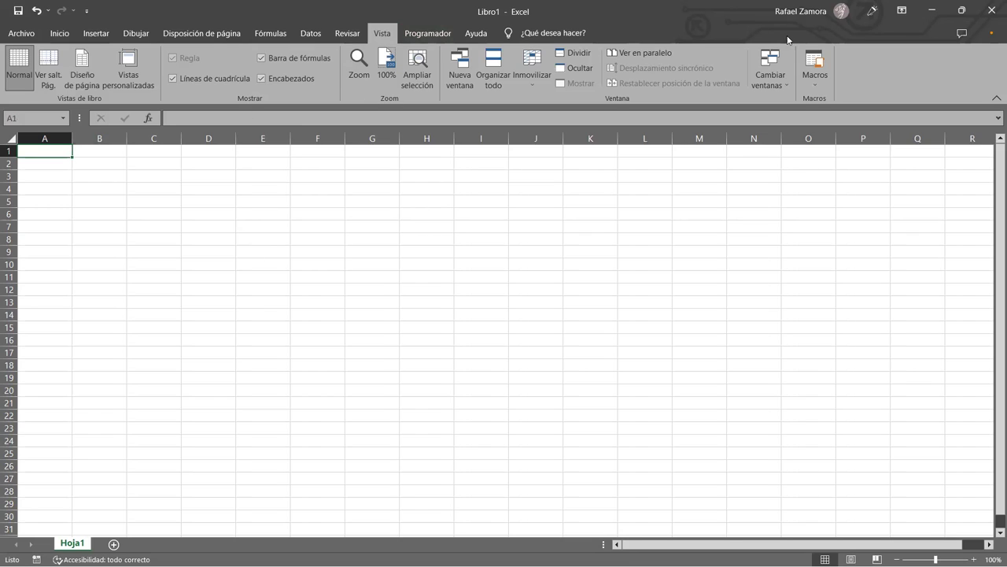
left_click(817, 88)
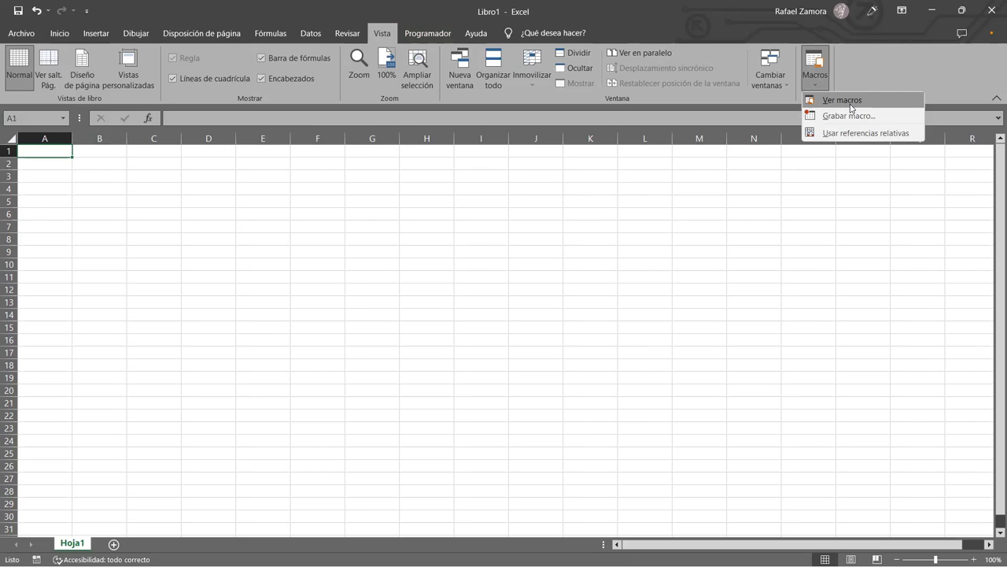
left_click(856, 120)
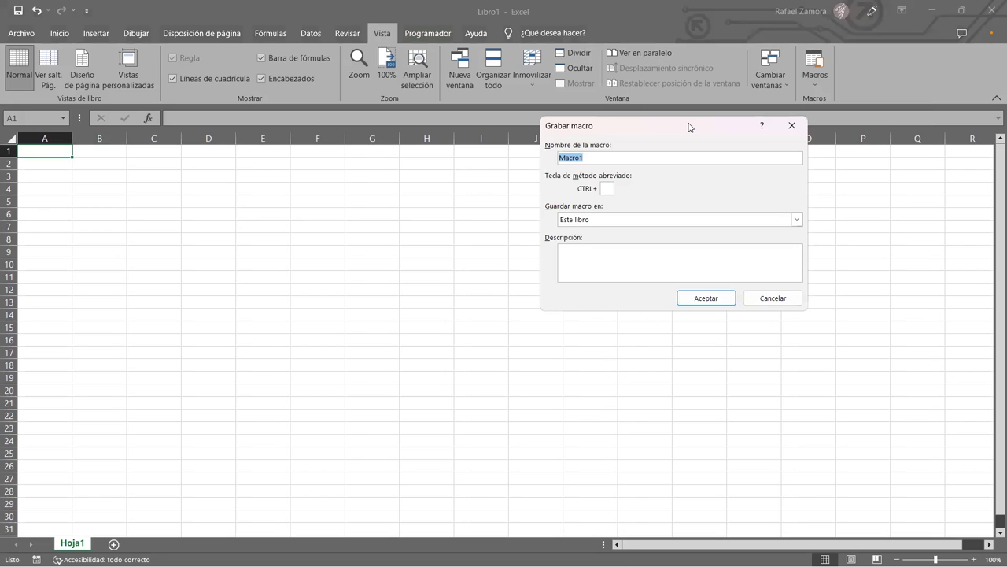
left_click_drag(689, 127, 485, 121)
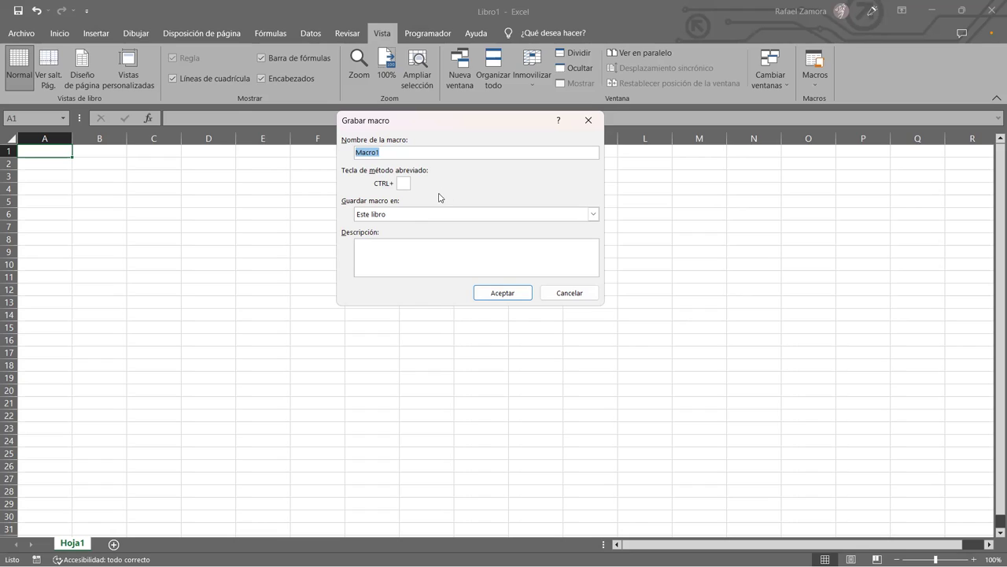
Keep the new macro stored in Este libro.
left_click(429, 215)
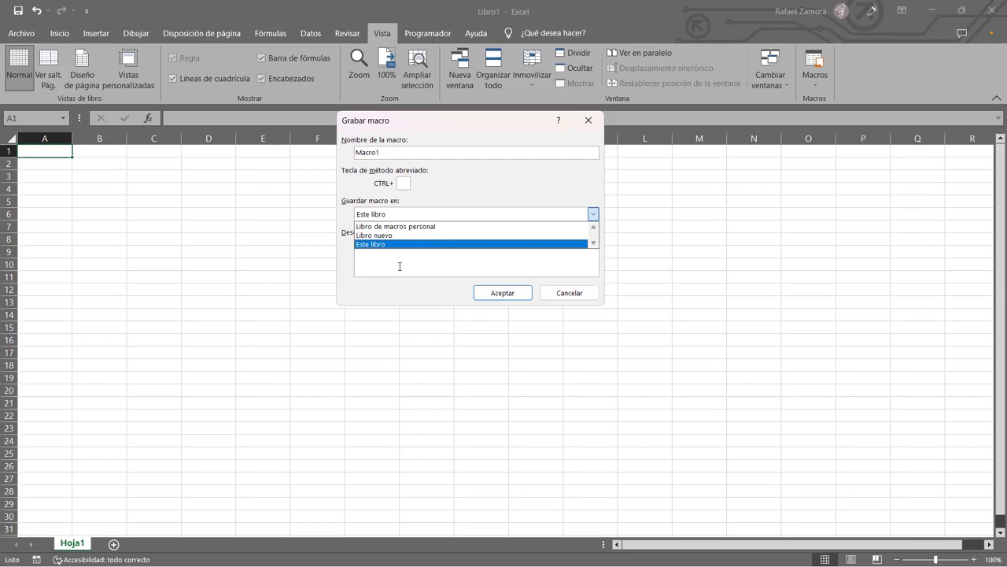
left_click(522, 183)
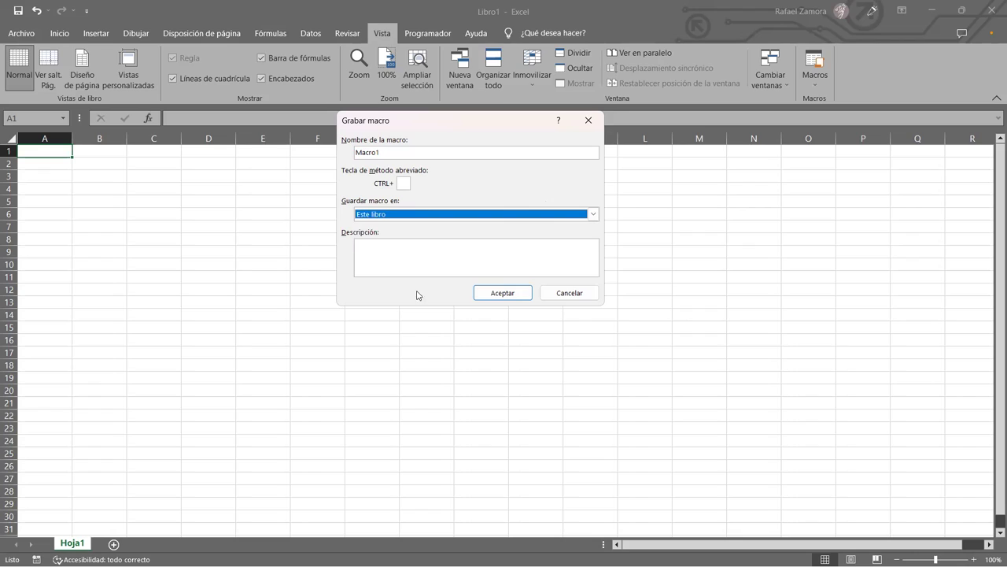
left_click(468, 247)
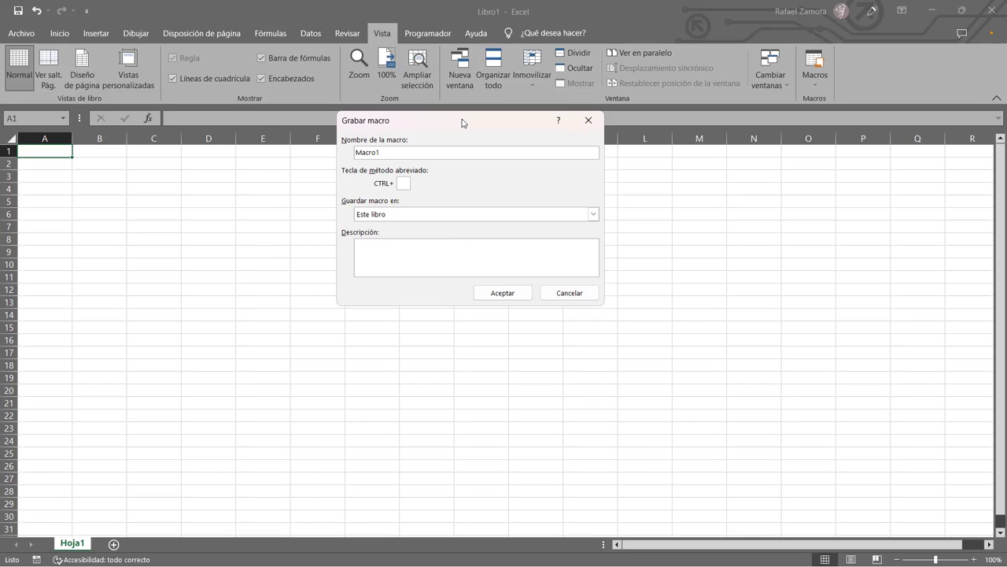
left_click_drag(462, 120, 462, 118)
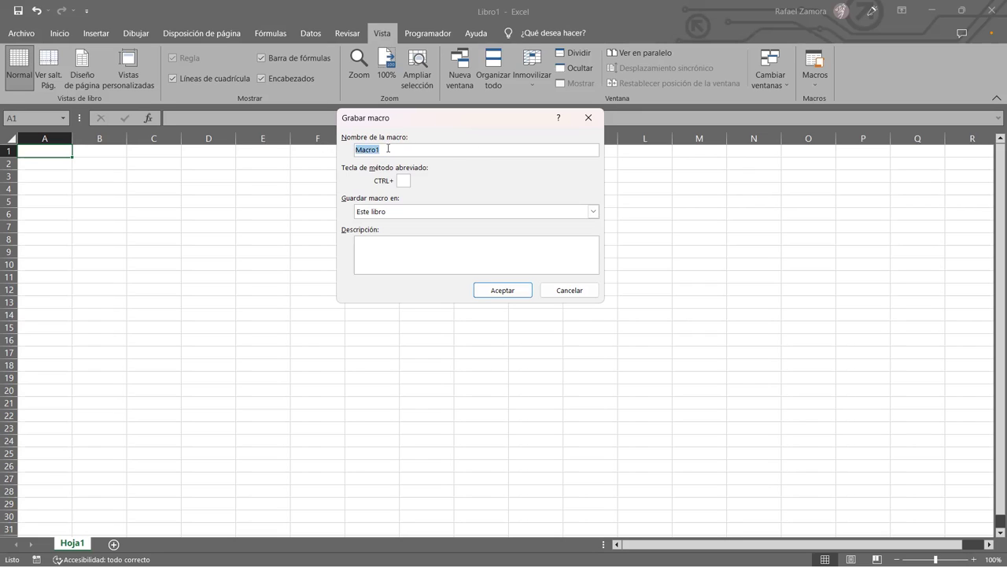
Replace the default macro name Macro1 with Formato1.
left_click(440, 153)
left_click_drag(434, 150, 334, 156)
type("Formato de ce")
type("lda")
key("BackSpace")
key("BackSpace")
key("BackSpace")
key("BackSpace")
key("BackSpace")
key("BackSpace")
key("BackSpace")
key("BackSpace")
key("BackSpace")
key("BackSpace")
type("_de_celda")
left_click(381, 149)
type("1")
left_click_drag(417, 151, 387, 151)
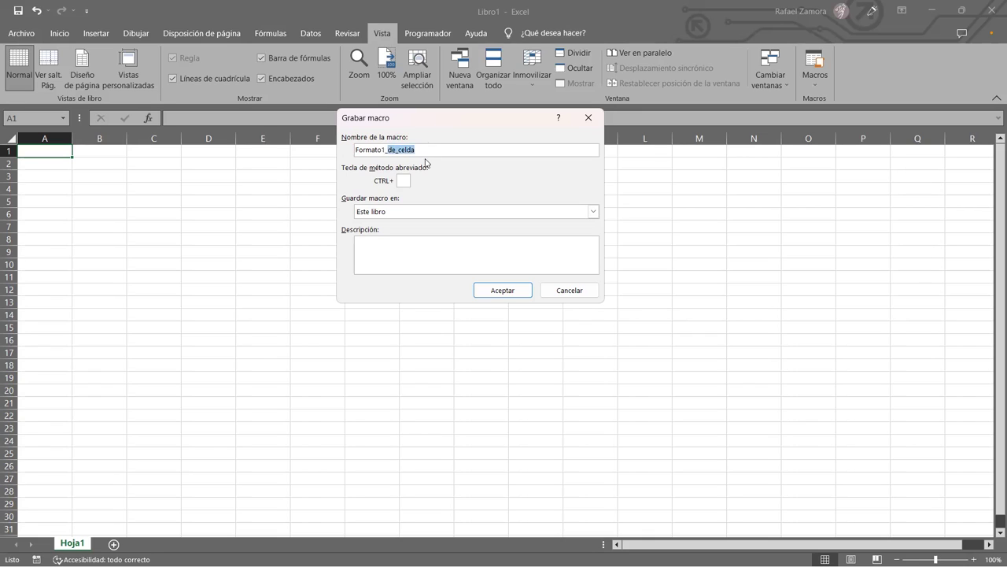
key("BackSpace")
key("BackSpace")
left_click(417, 250)
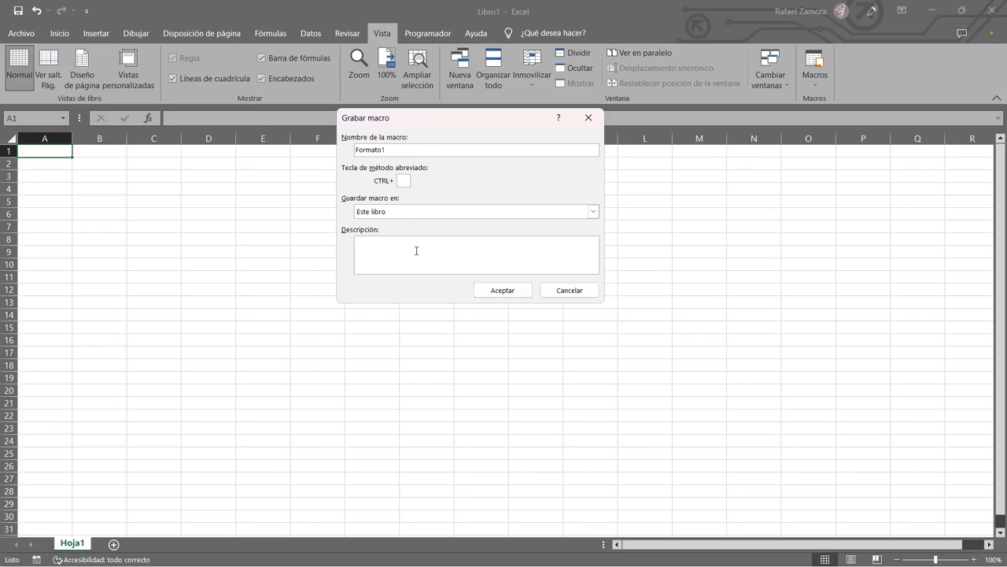
Enter the description 'Macro para aplicar formato a celda', correcting typos along the way.
type("Macro ár")
key("BackSpace")
key("BackSpace")
type("para aplicar formatao a")
key("BackSpace")
key("BackSpace")
key("BackSpace")
key("BackSpace")
type("o a celda")
left_click(405, 182)
Enter A as the shortcut letter, making the shortcut Ctrl+Shift+A.
type("A")
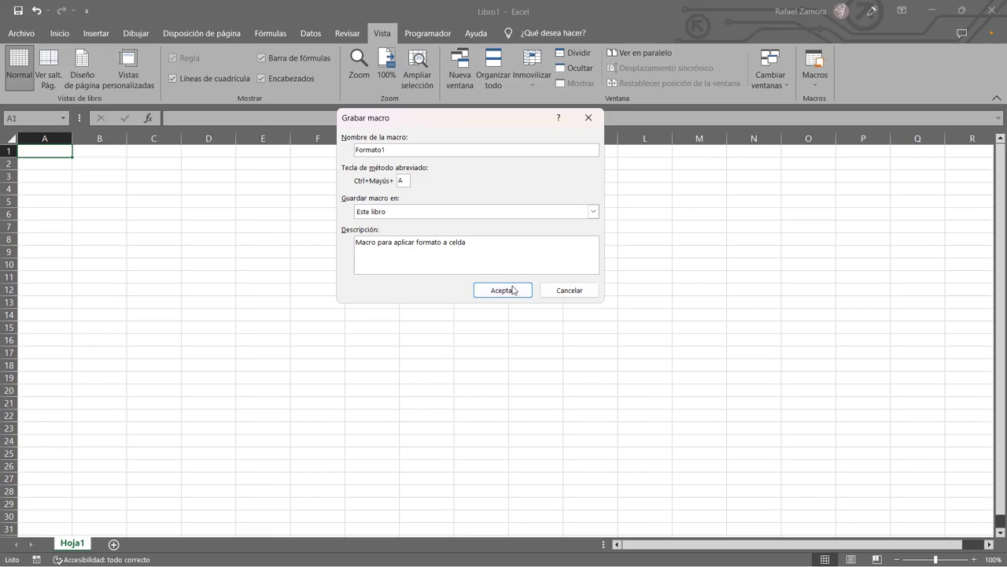
Confirm the macro settings to start recording Formato1, then select cell G1.
left_click(512, 292)
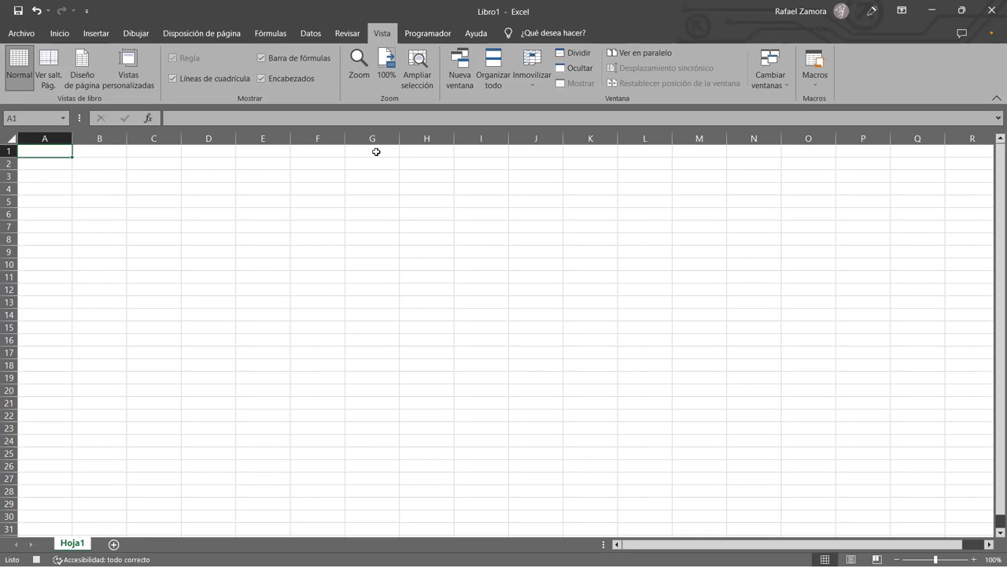
left_click(376, 152)
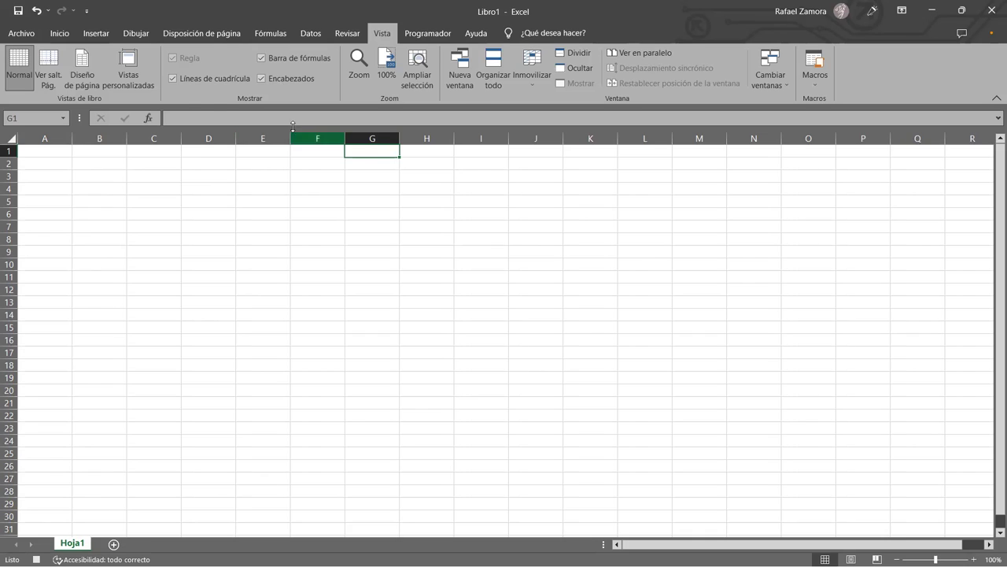
Give G1 yellow fill, all borders and centred alignment, stop recording, then select G5.
left_click(60, 36)
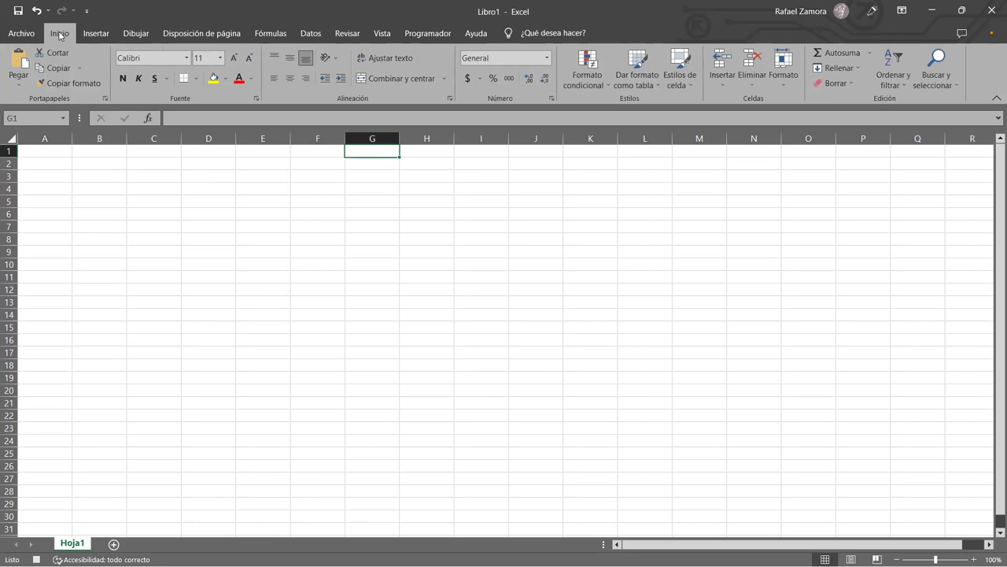
left_click(214, 80)
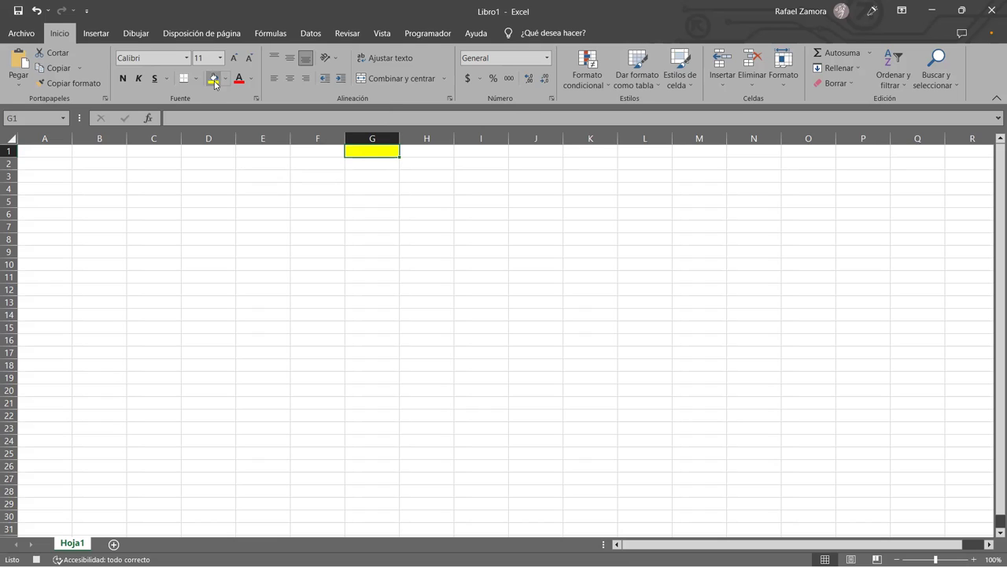
left_click(197, 79)
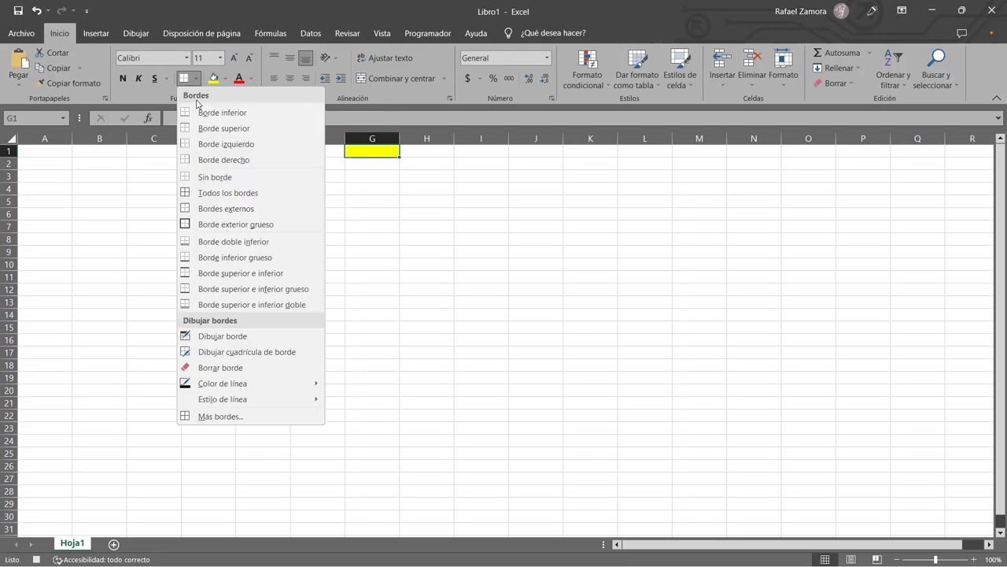
left_click(235, 193)
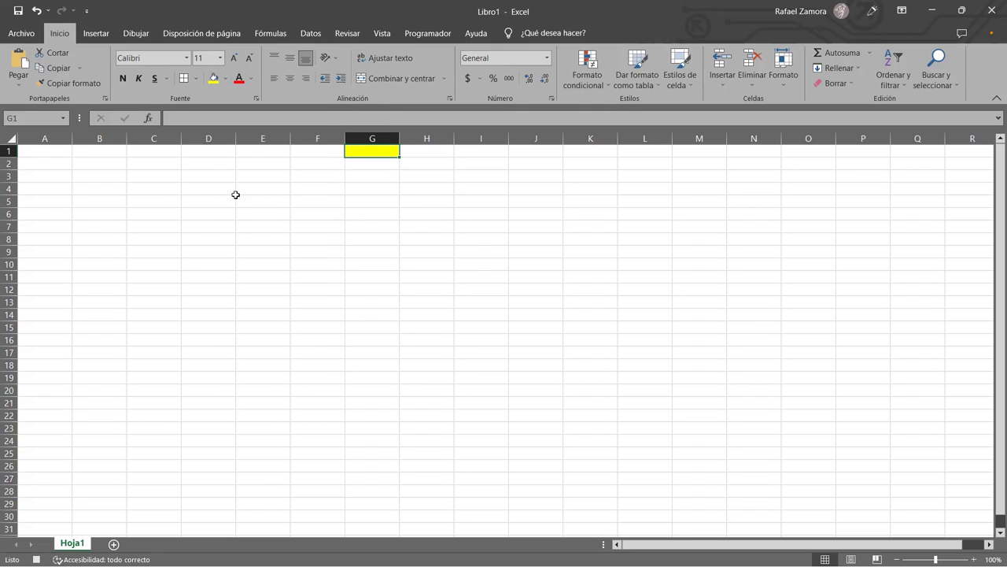
left_click(290, 77)
left_click(36, 559)
left_click(386, 208)
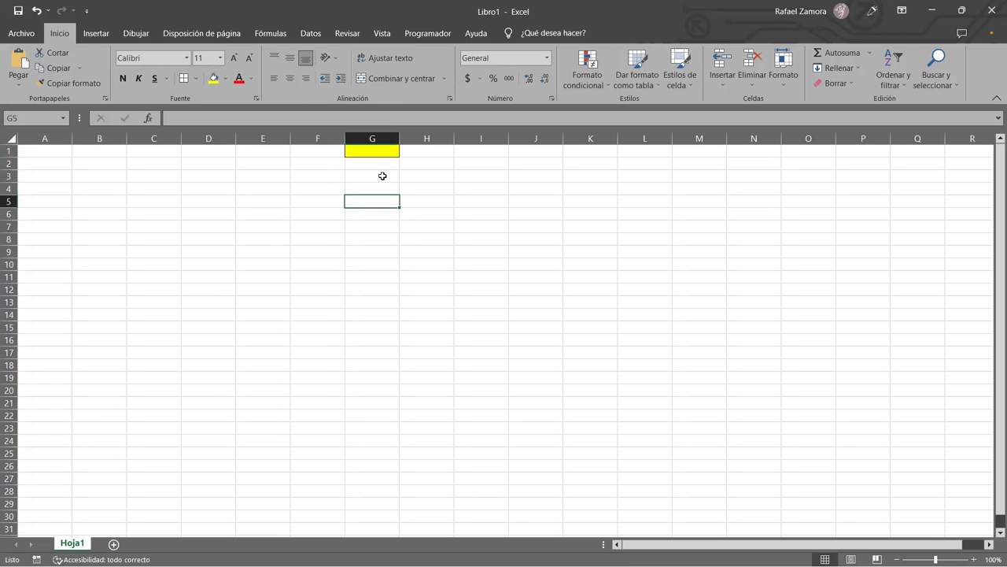
Show the macro list with Formato1 via Vista > Macros > Ver macros, and move the dialog right to expose the yellow cell.
left_click(386, 35)
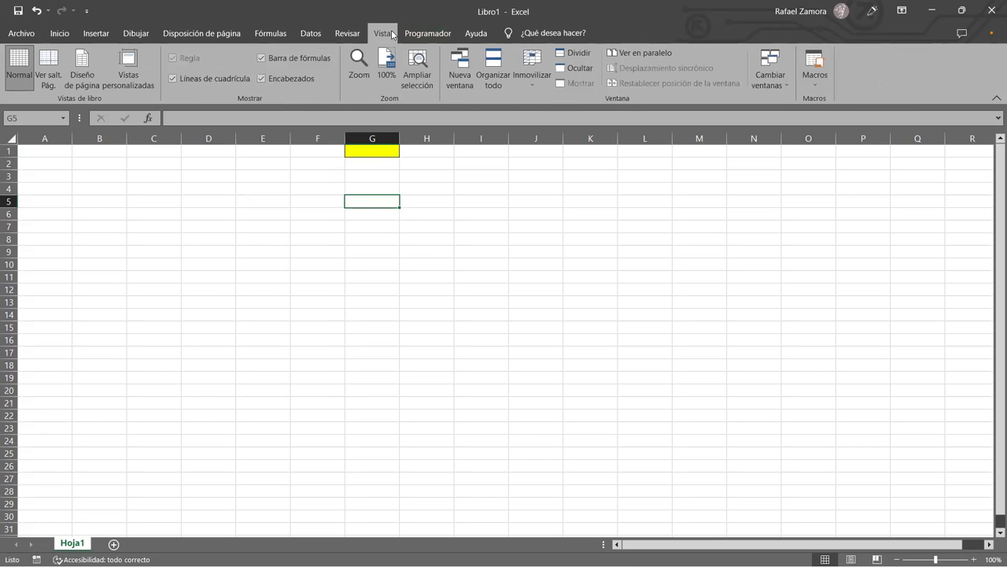
left_click(814, 85)
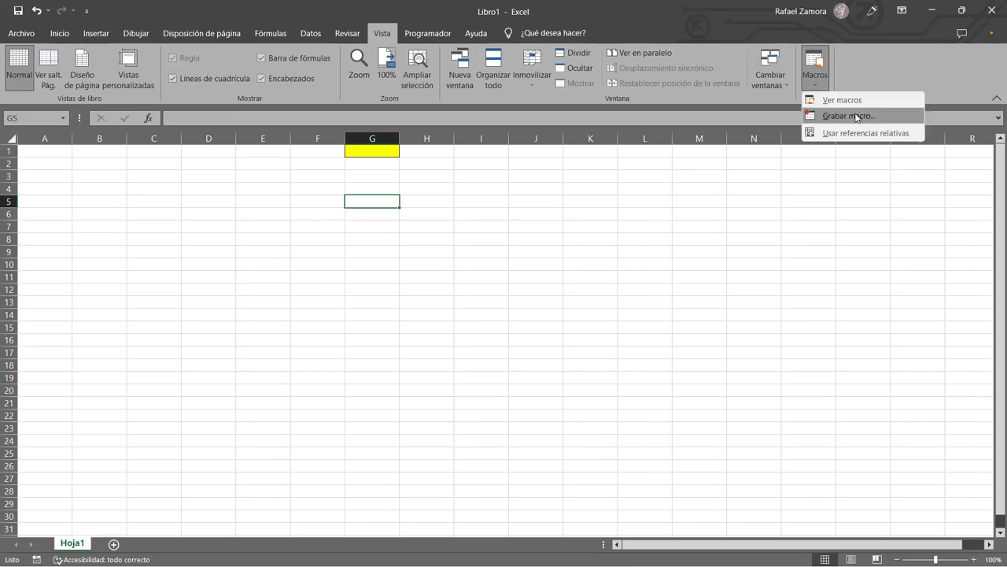
left_click(846, 107)
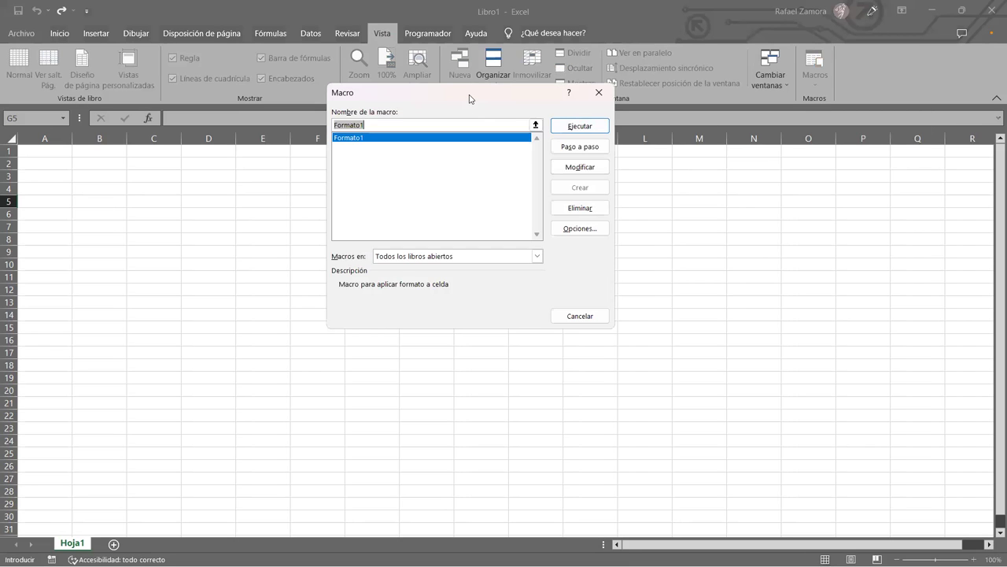
left_click_drag(469, 98, 801, 104)
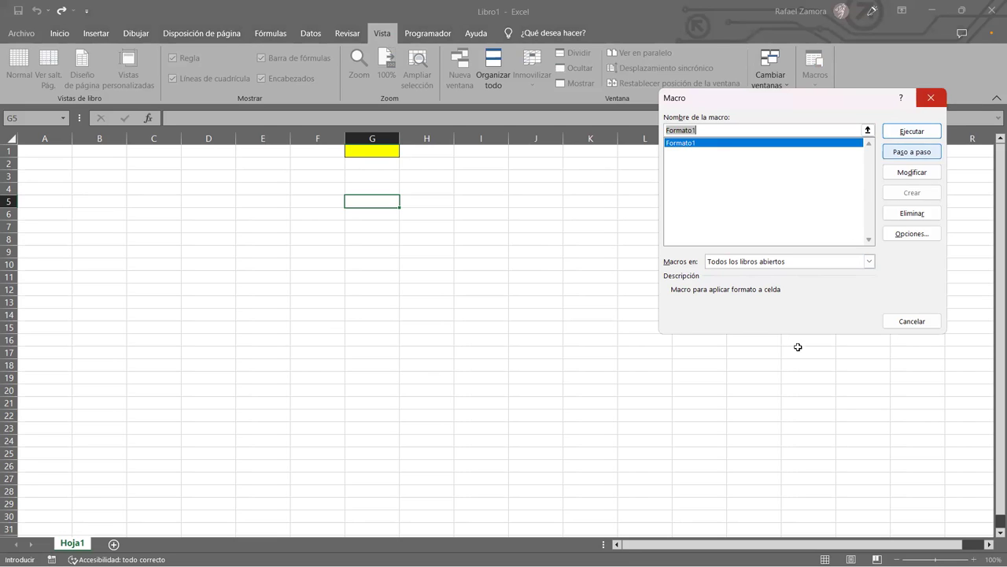
Close the macro list and drag blank G2's formatting up over G1 to remove its yellow fill.
left_click(895, 322)
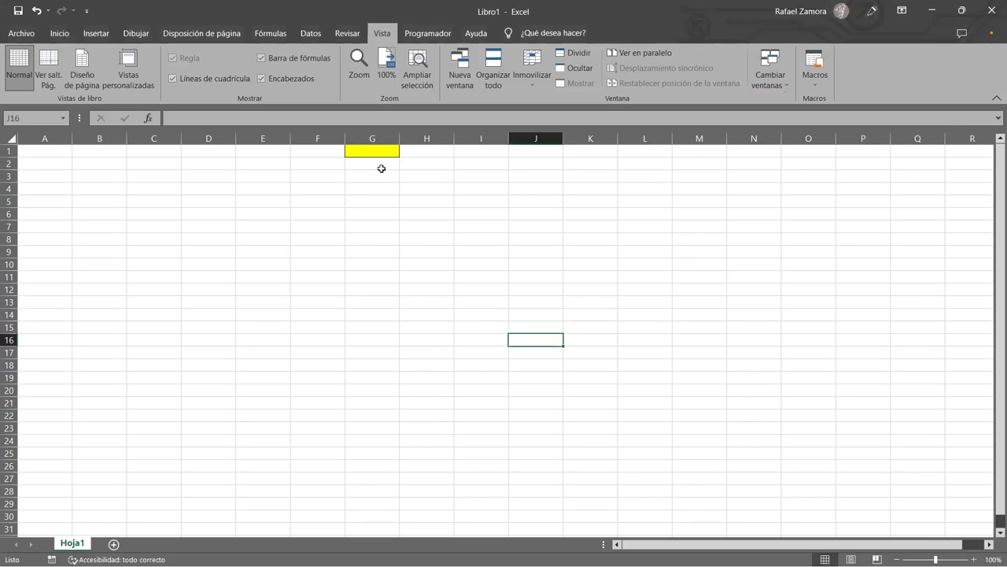
left_click(382, 167)
left_click_drag(399, 169, 393, 153)
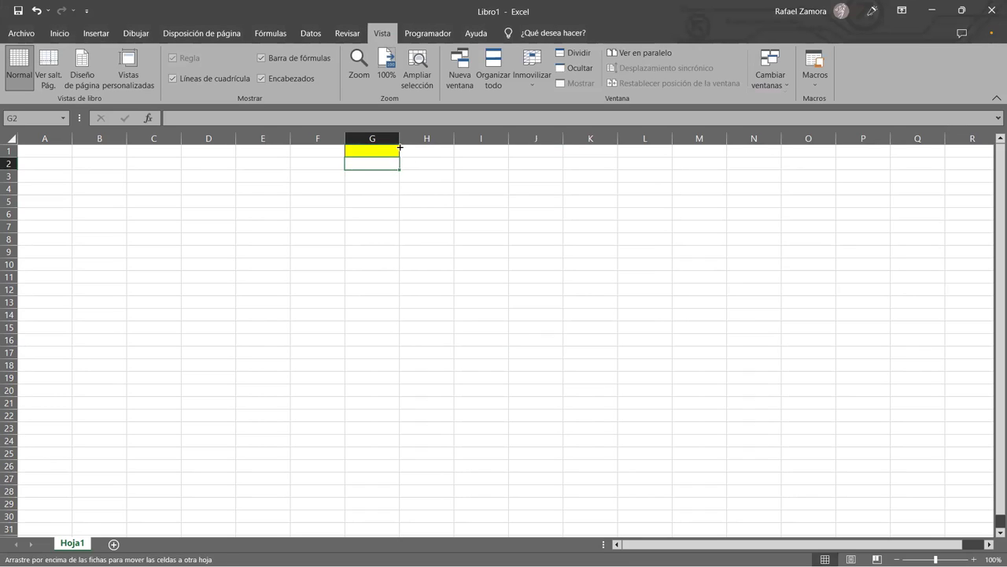
left_click(447, 190)
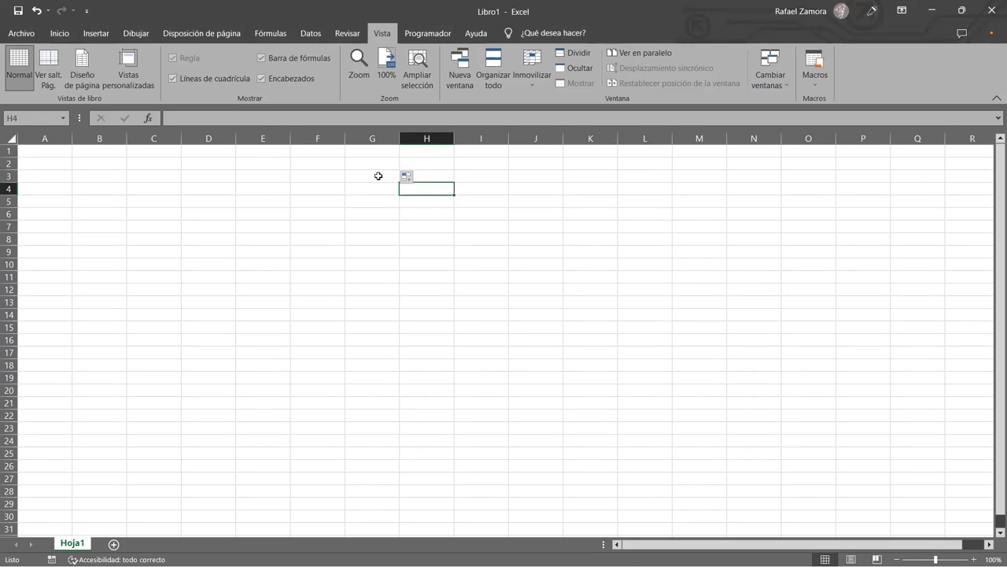
Select cells G1, F1, F3, H4, B1, G2 and I6 while switching to the Inicio ribbon.
left_click(377, 150)
left_click(323, 152)
left_click(304, 180)
left_click(55, 33)
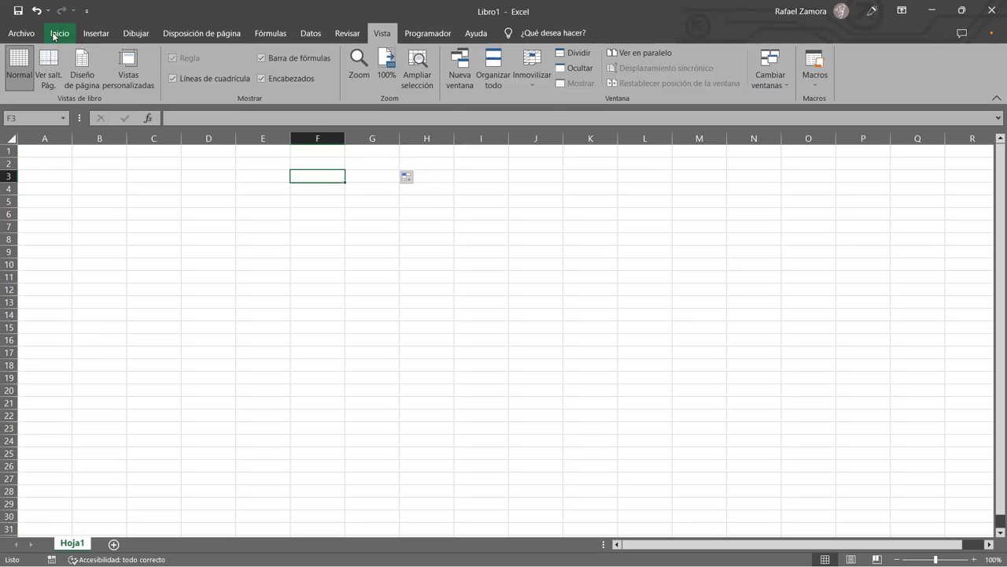
left_click(450, 190)
left_click(323, 203)
left_click(99, 151)
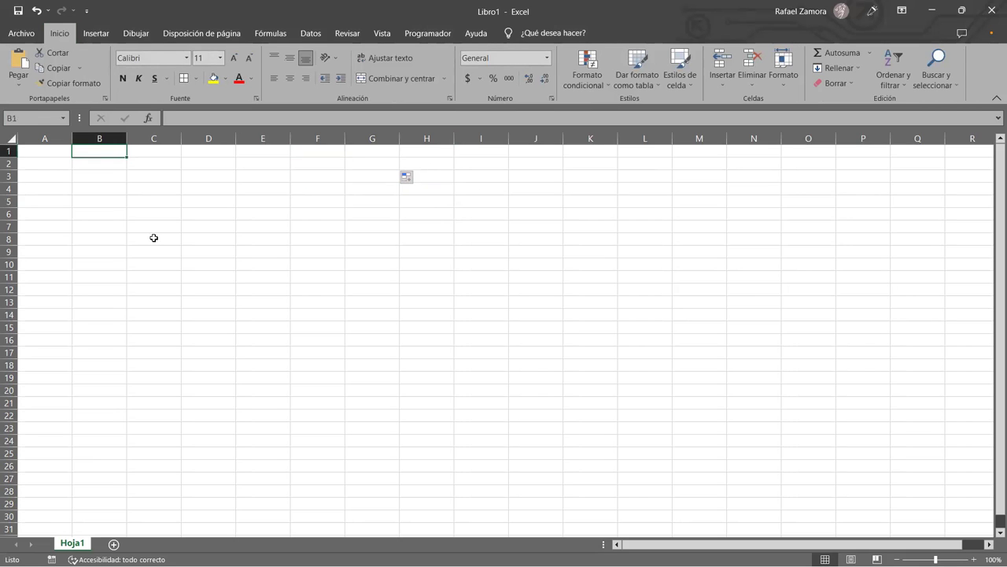
left_click(365, 161)
left_click(484, 213)
Select a few cells, then run the macro with Ctrl+Shift+M to refill G1 yellow.
left_click(357, 294)
left_click_drag(378, 176, 384, 187)
left_click_drag(301, 229, 260, 229)
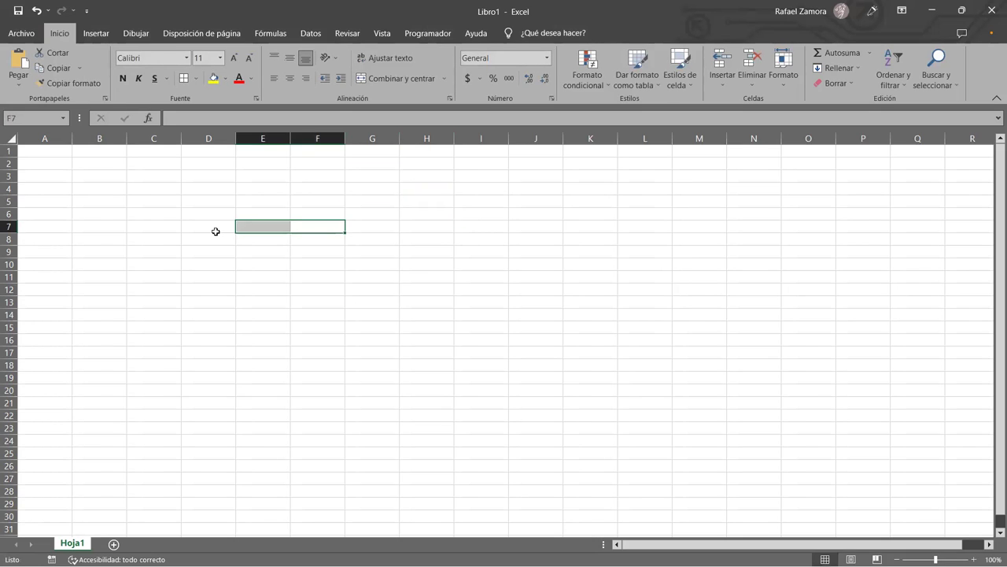
left_click(215, 232)
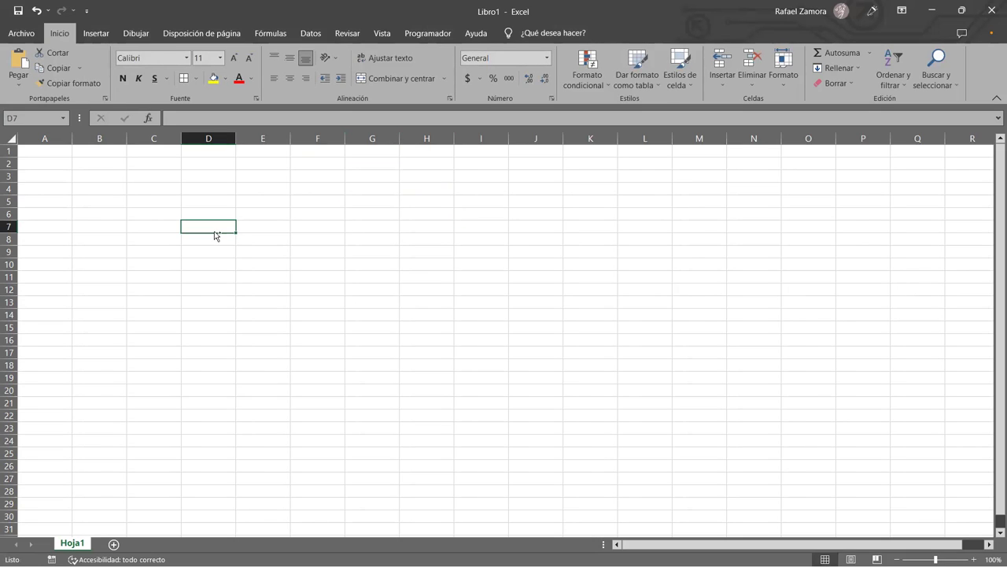
key("ctrl+shift+m")
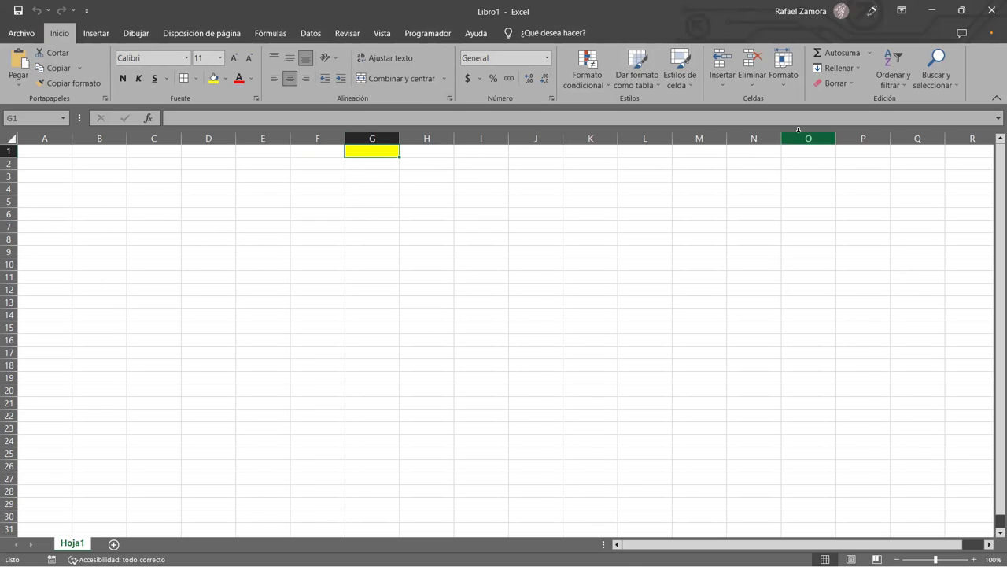
left_click(856, 82)
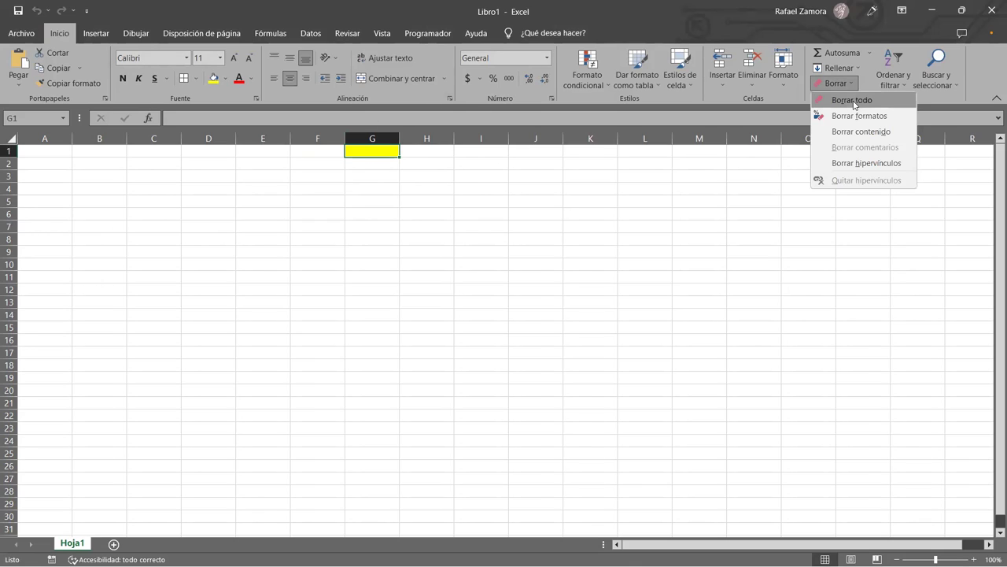
left_click(855, 101)
left_click(580, 235)
left_click(387, 310)
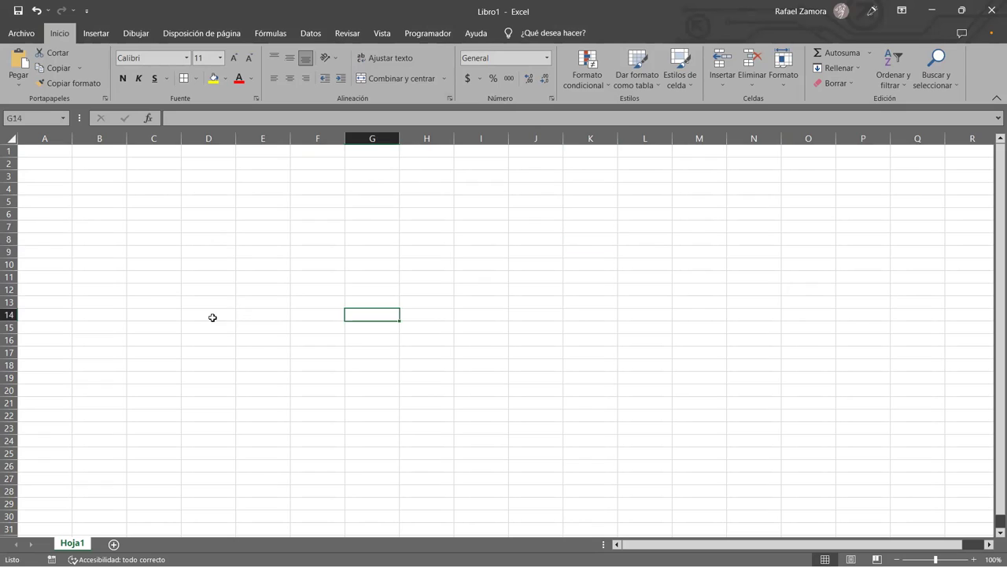
left_click(212, 316)
key("ctrl+z")
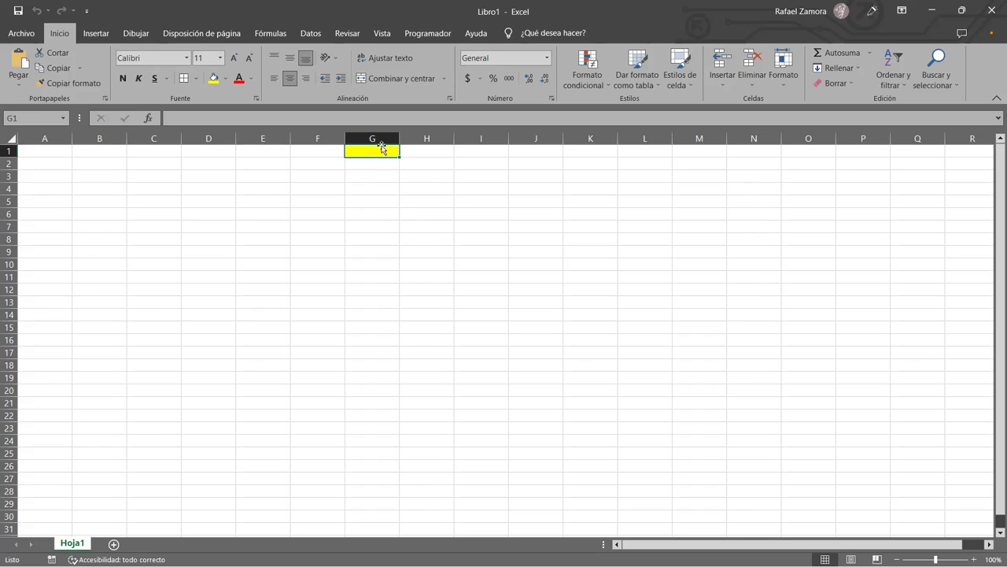
left_click(295, 263)
left_click(512, 275)
left_click(209, 251)
left_click(477, 263)
left_click(263, 289)
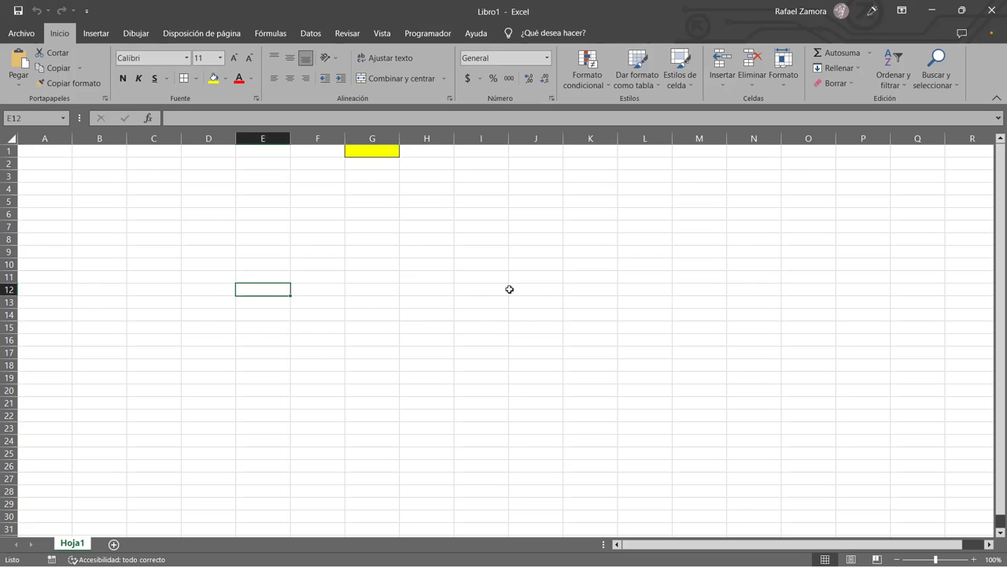
key("ctrl+Up")
key("Right")
key("Right")
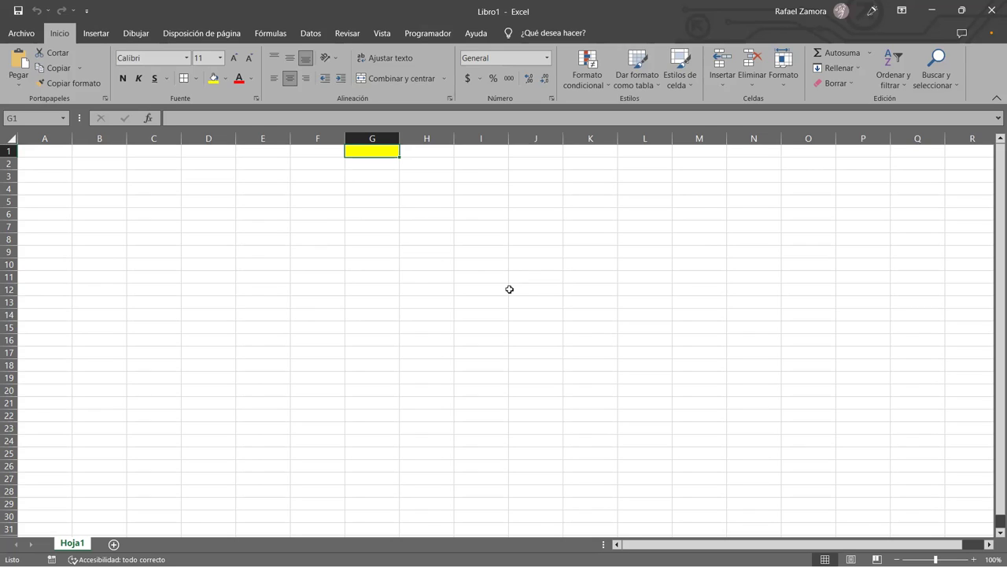
left_click(389, 168)
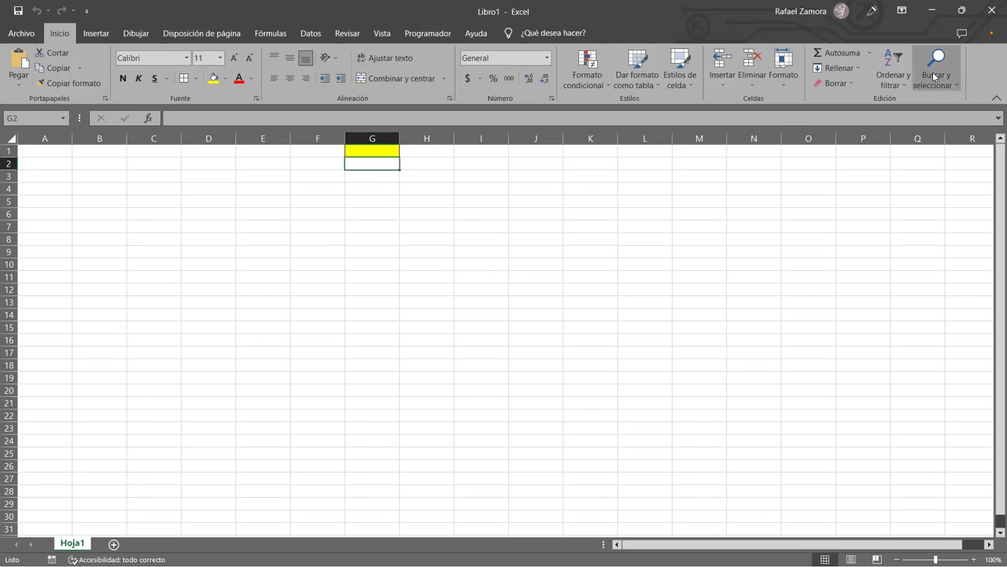
left_click(552, 253)
left_click(341, 254)
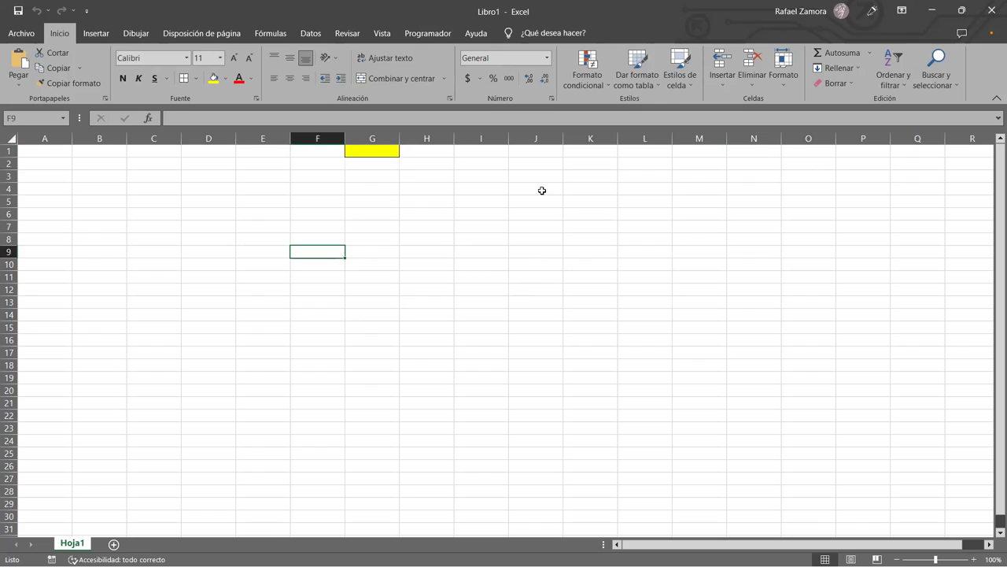
left_click(396, 152)
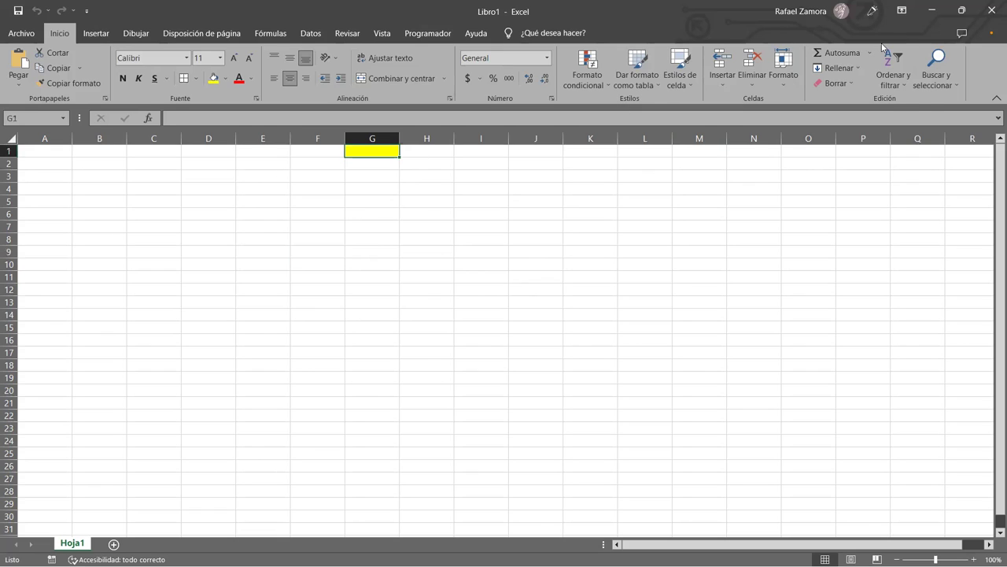
Apply Borrar todo to G1 to remove its fill, then select cells B1, C10, N11 and M6.
left_click(839, 85)
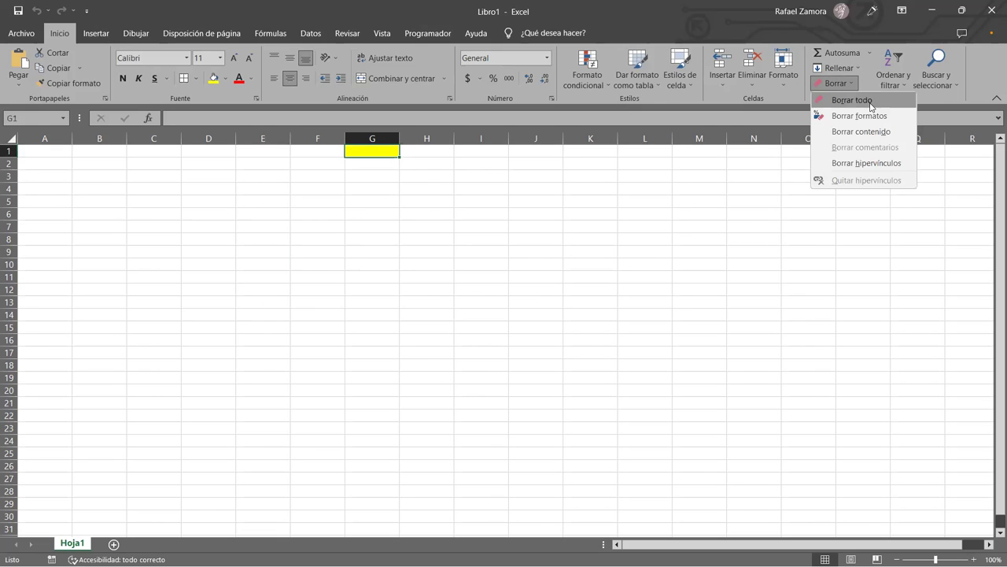
left_click(871, 103)
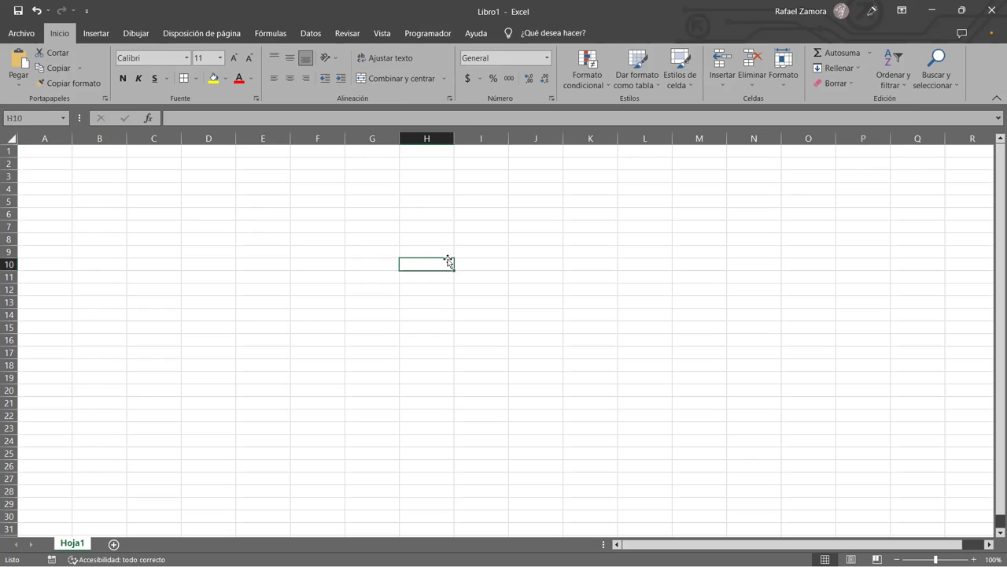
left_click(101, 155)
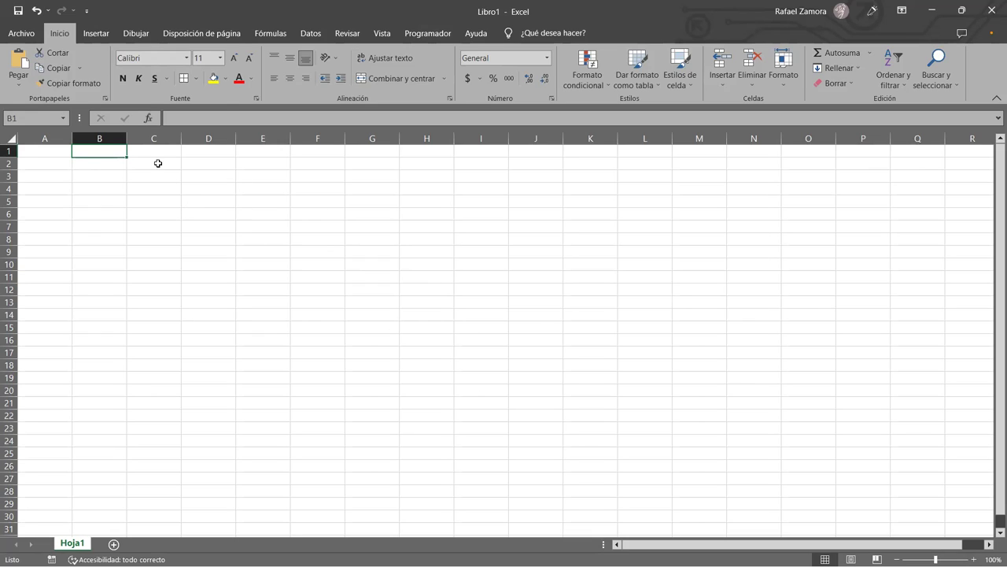
left_click(178, 268)
left_click(752, 277)
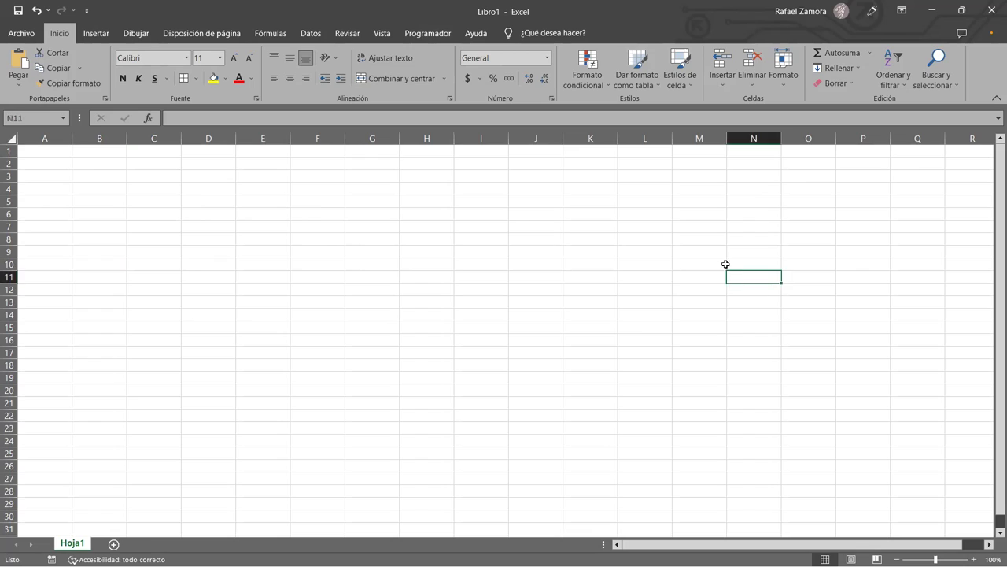
left_click(717, 213)
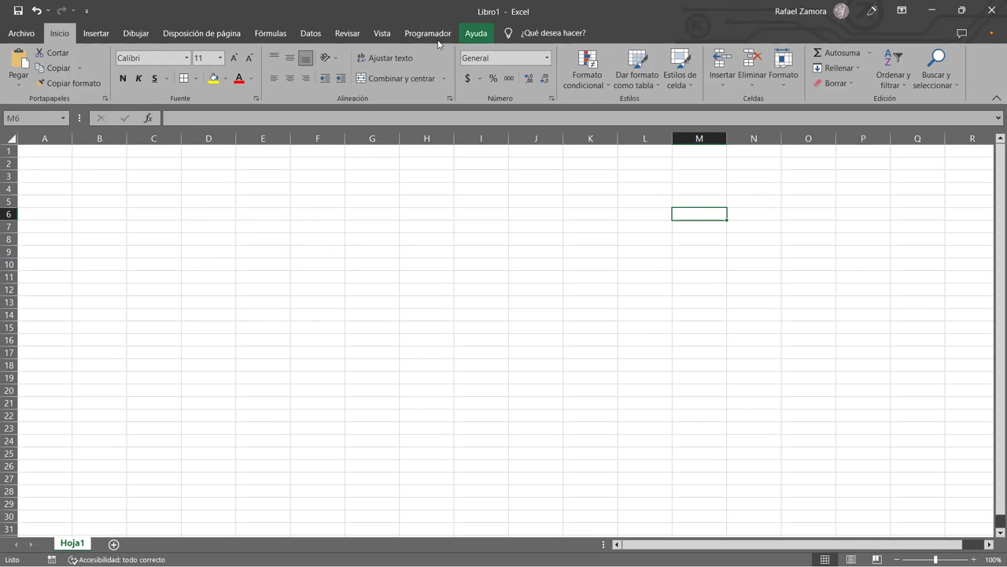
Set up a new macro Formato2 with shortcut Ctrl+Shift+B and description 'Macro para implementar formato a celda y fuente'.
left_click(381, 33)
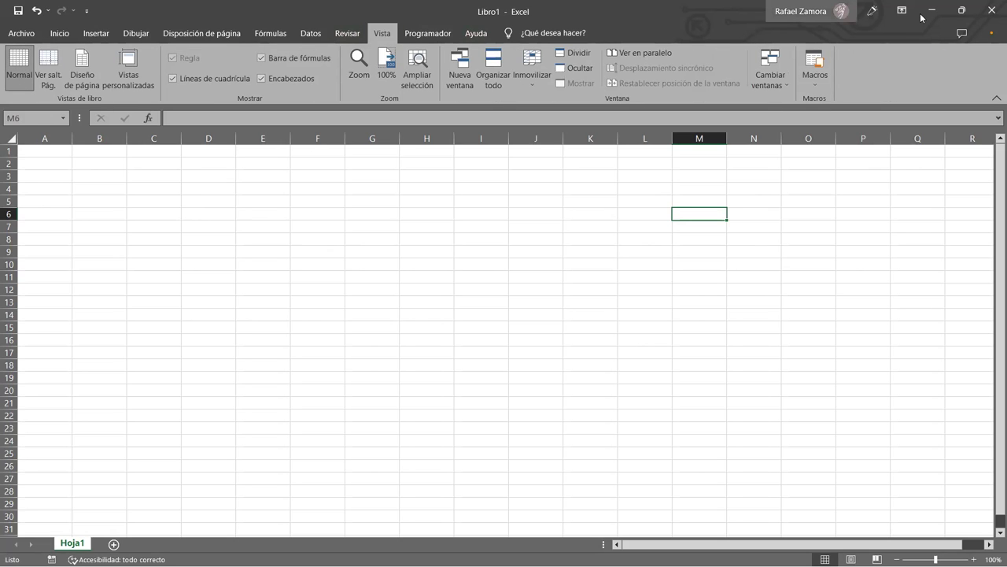
left_click(813, 86)
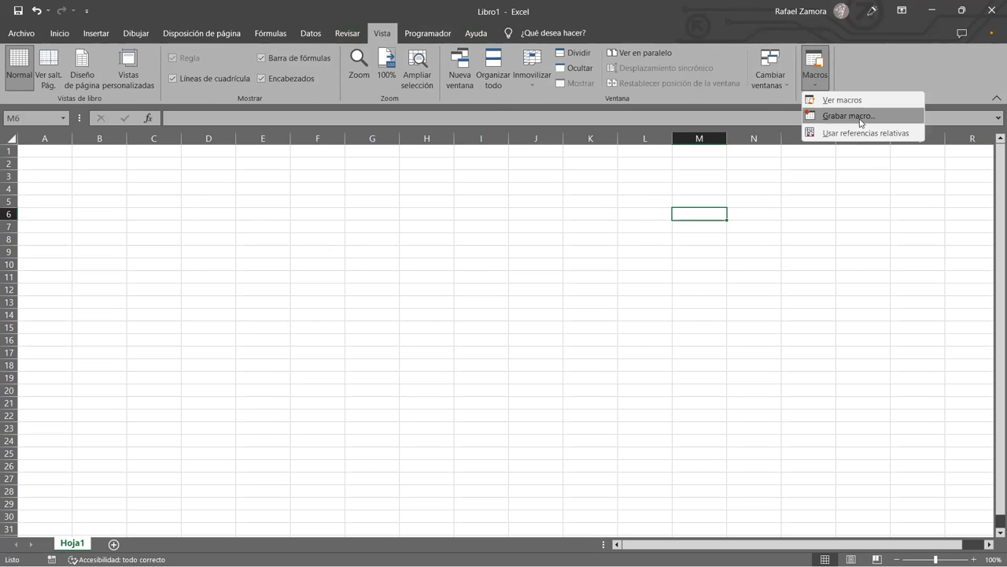
left_click(860, 120)
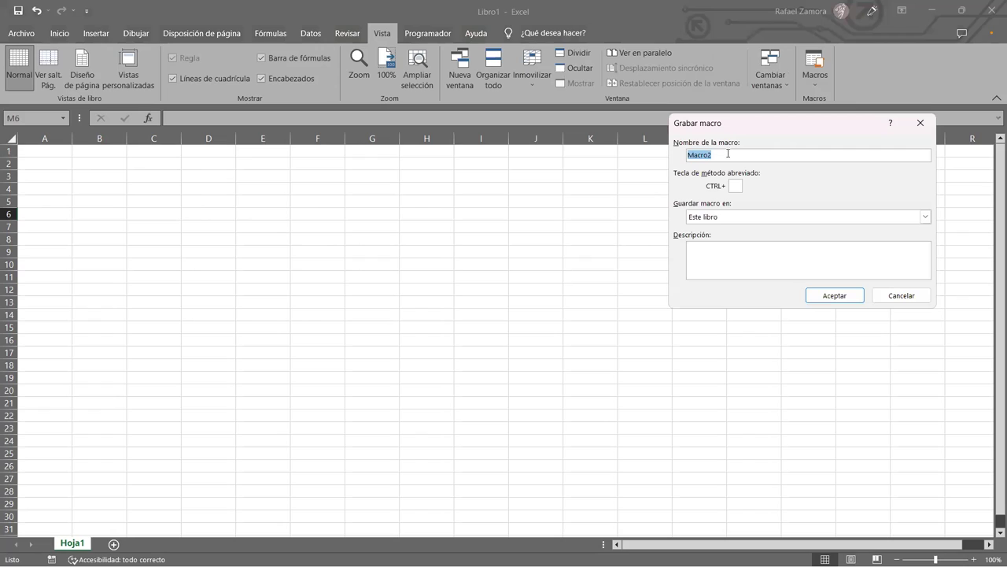
type("Formato2")
left_click(737, 186)
type("B")
left_click(738, 251)
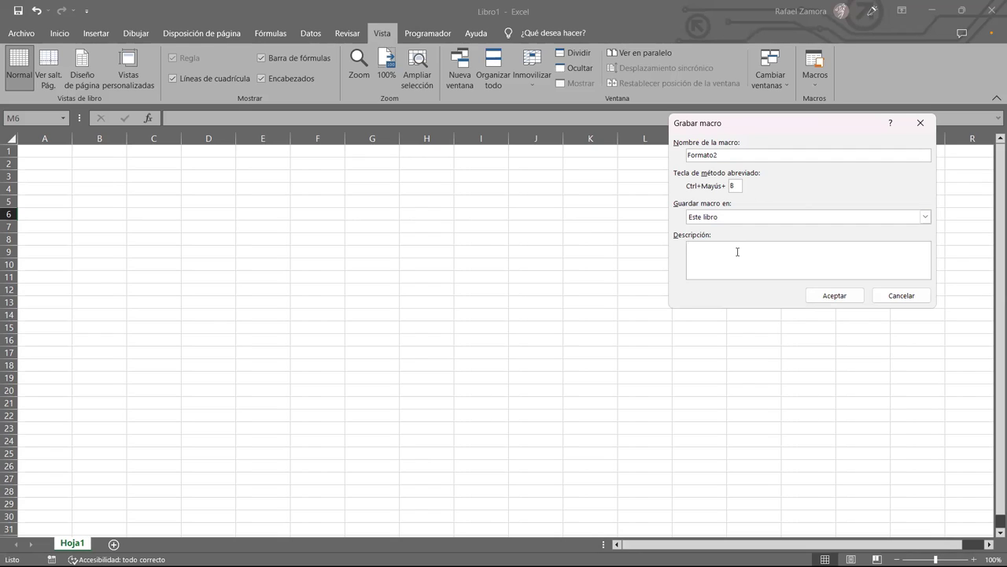
type("Macro para ")
type("implementar formato a celda ")
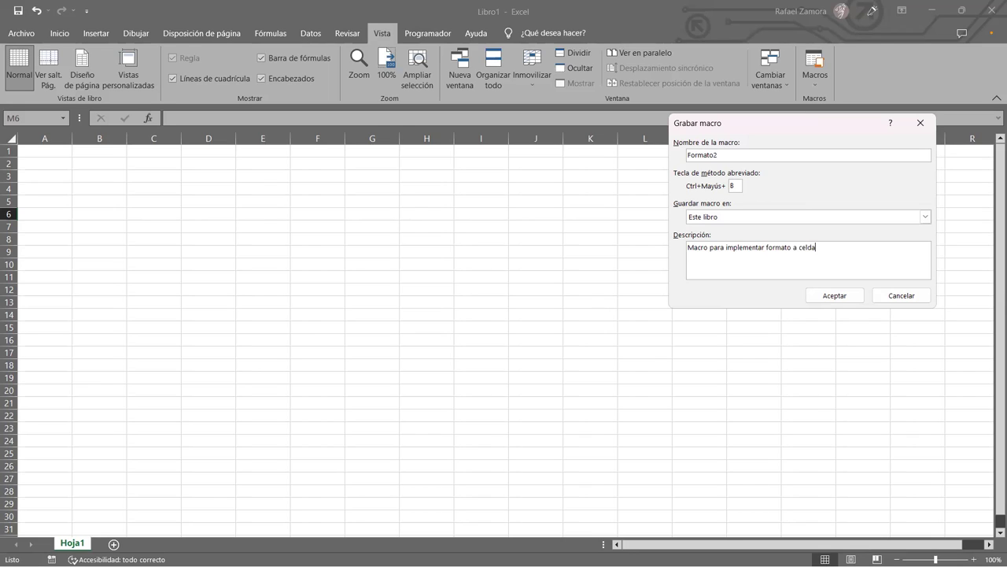
type("y fuente")
Accept the Grabar macro dialog to begin recording Formato2.
left_click(855, 295)
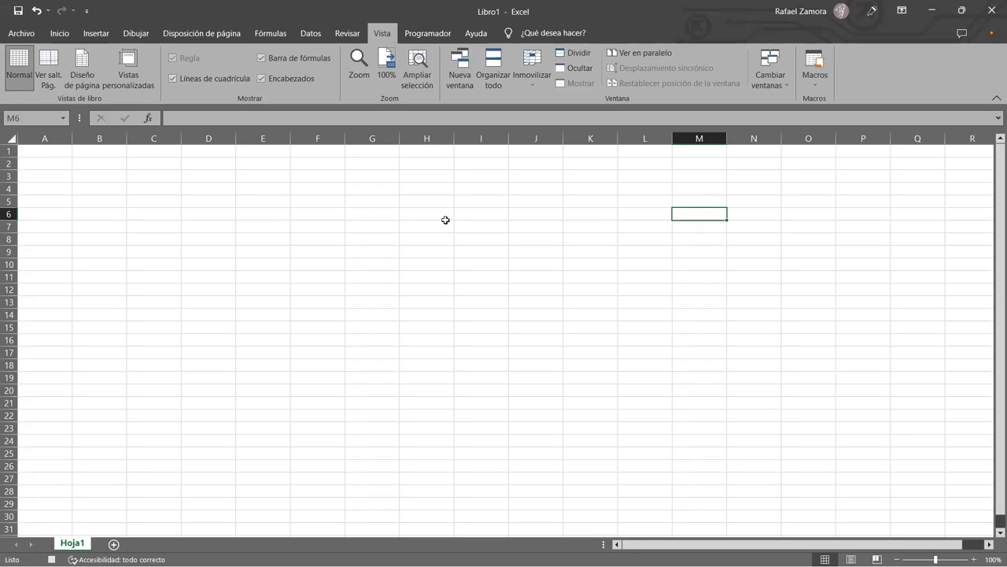
Open Formato de celdas with Ctrl+1, move it aside, and choose a red background fill for M6.
key("ctrl+1")
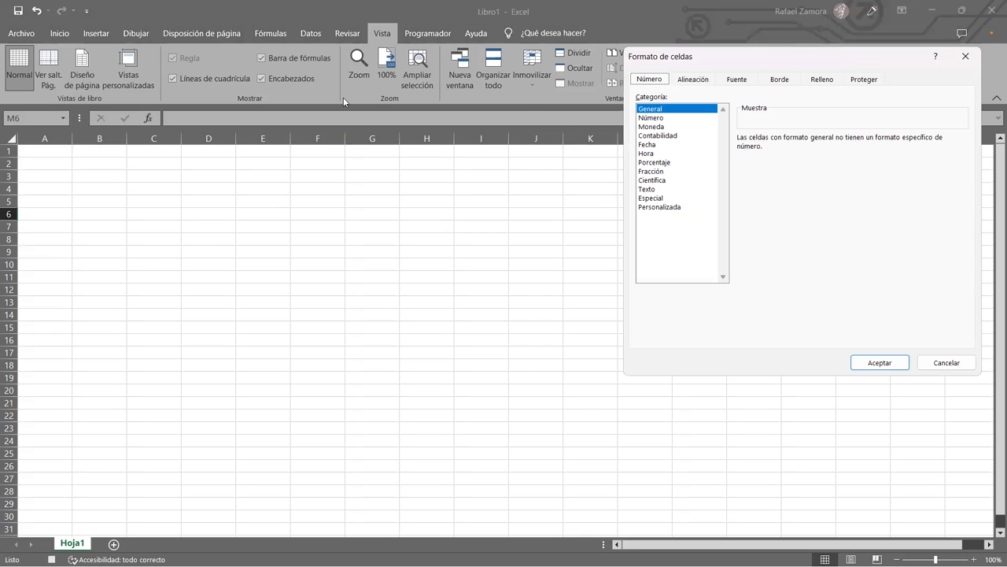
left_click_drag(343, 100, 344, 102)
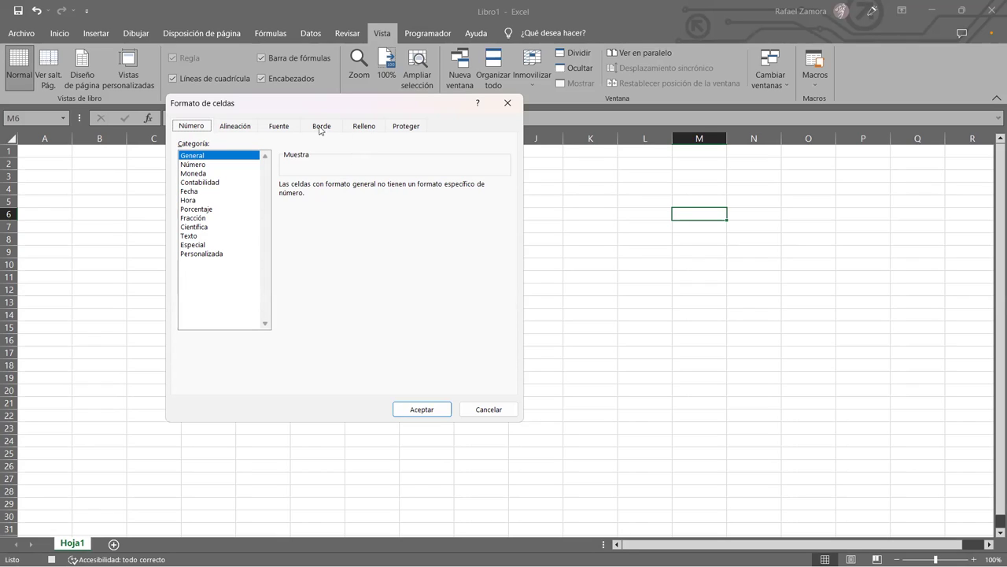
left_click(368, 127)
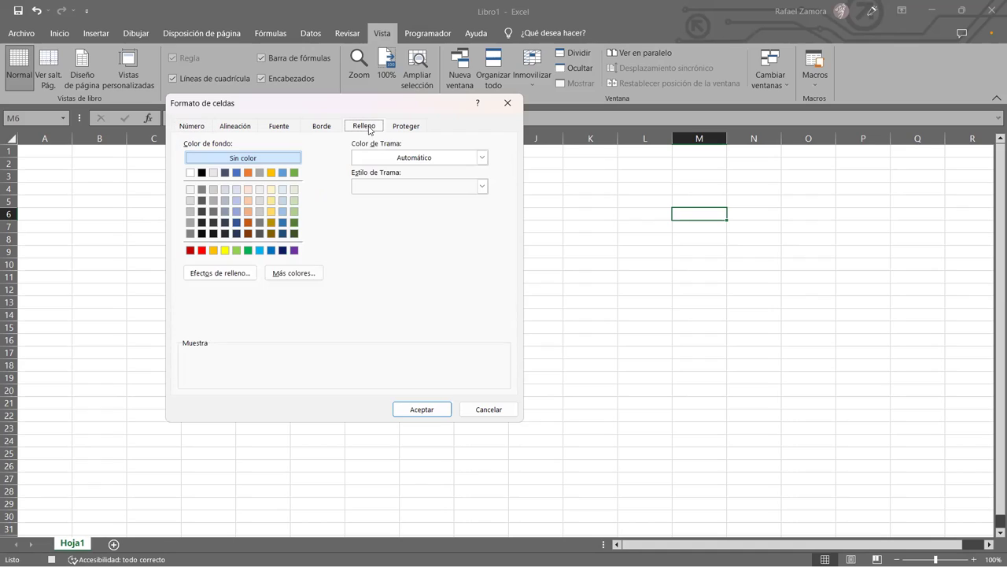
left_click(202, 252)
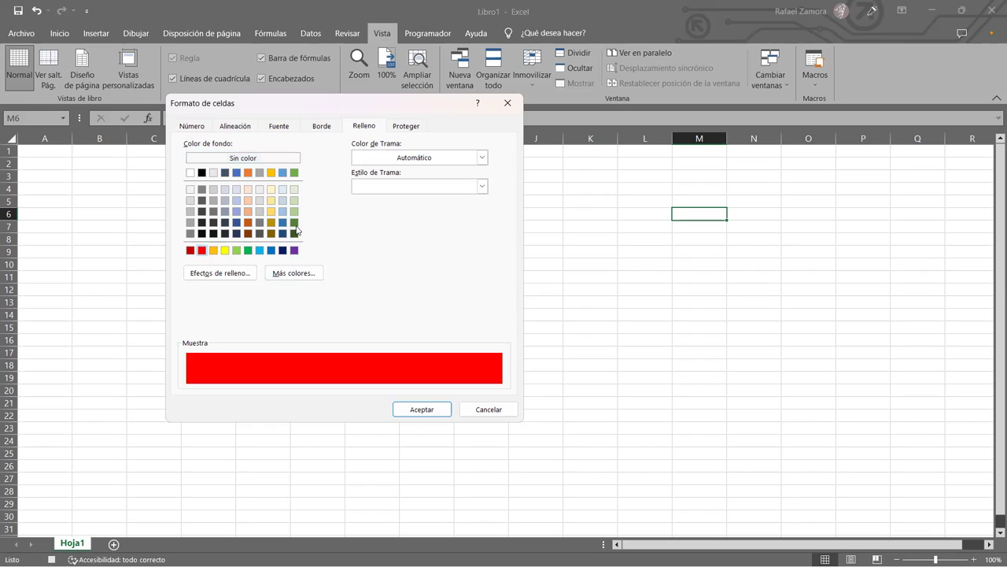
left_click(280, 127)
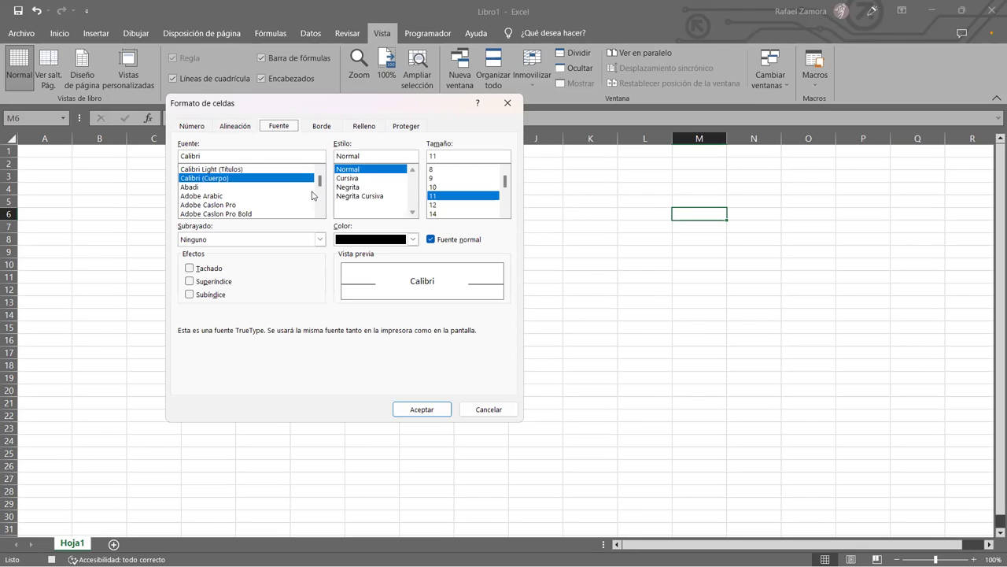
Set M6's font to white, bold, size 12.
left_click(420, 242)
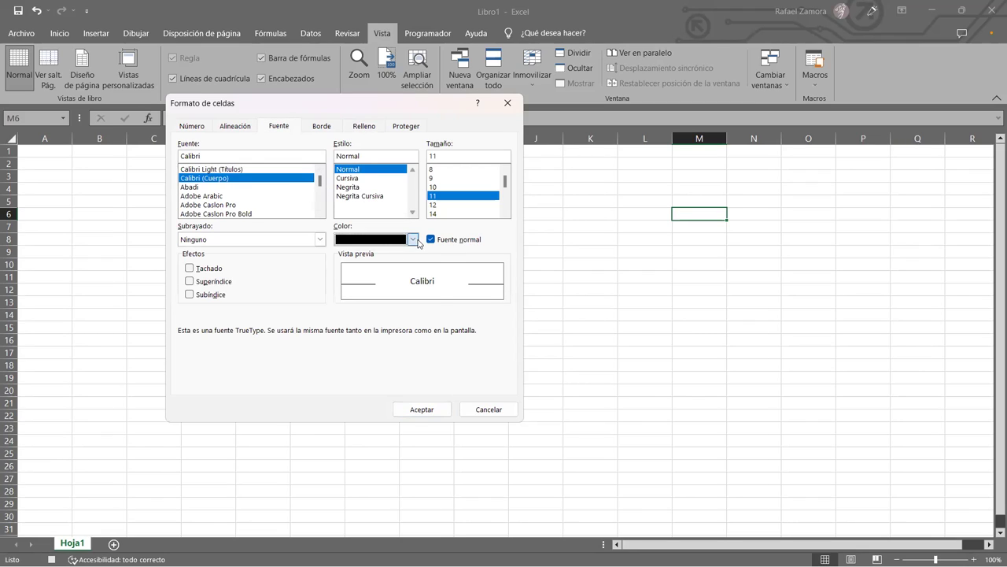
left_click(420, 242)
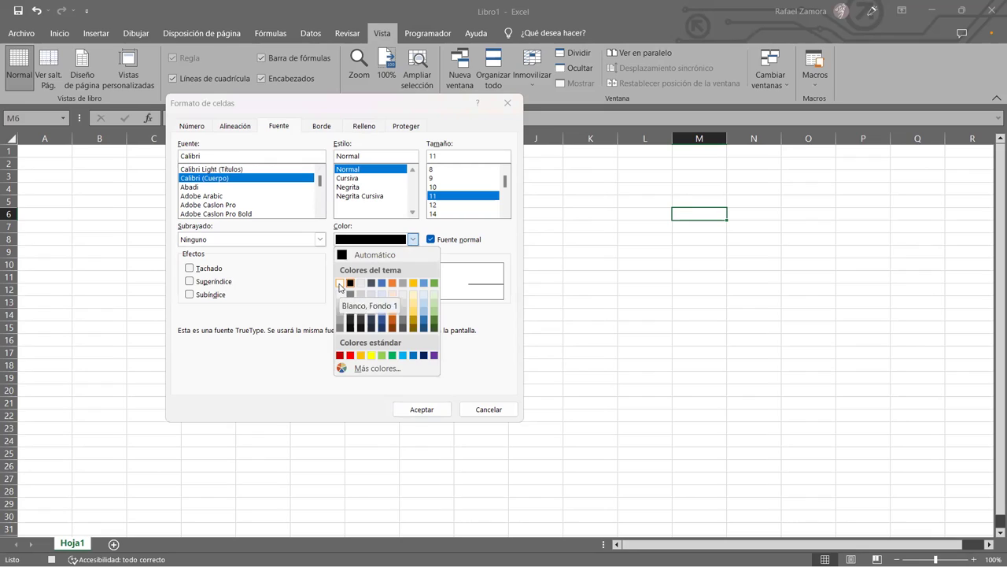
left_click(340, 284)
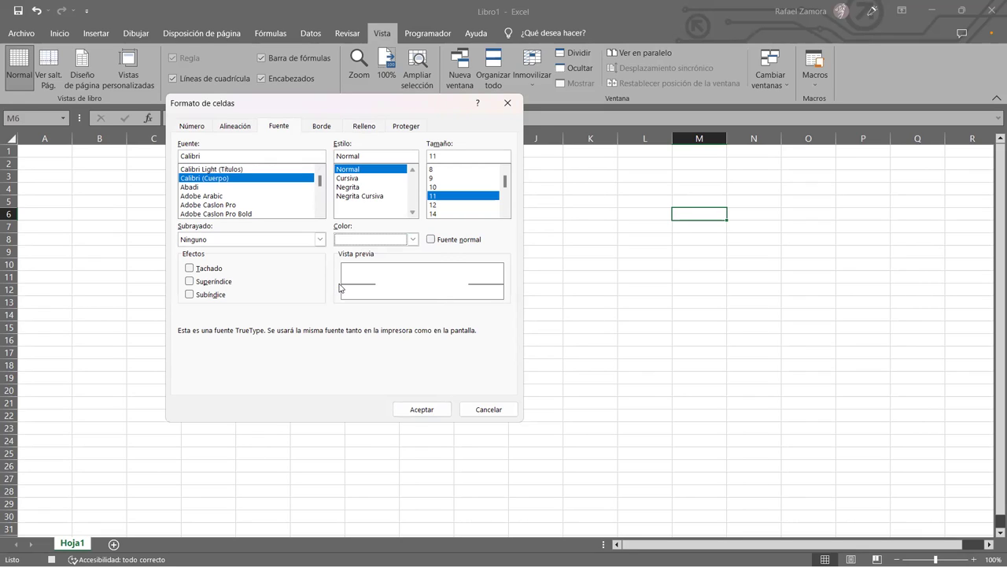
left_click(350, 187)
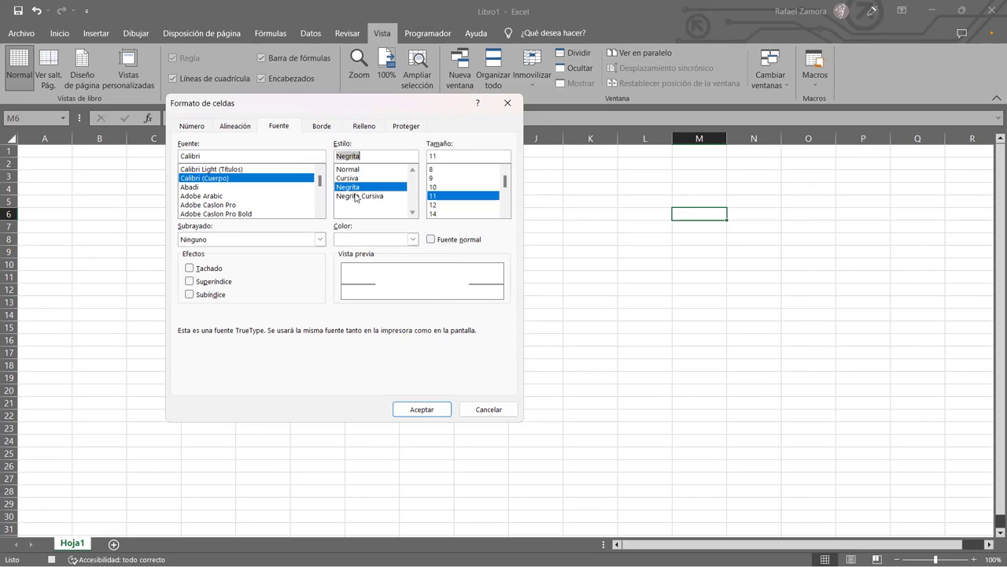
left_click(434, 205)
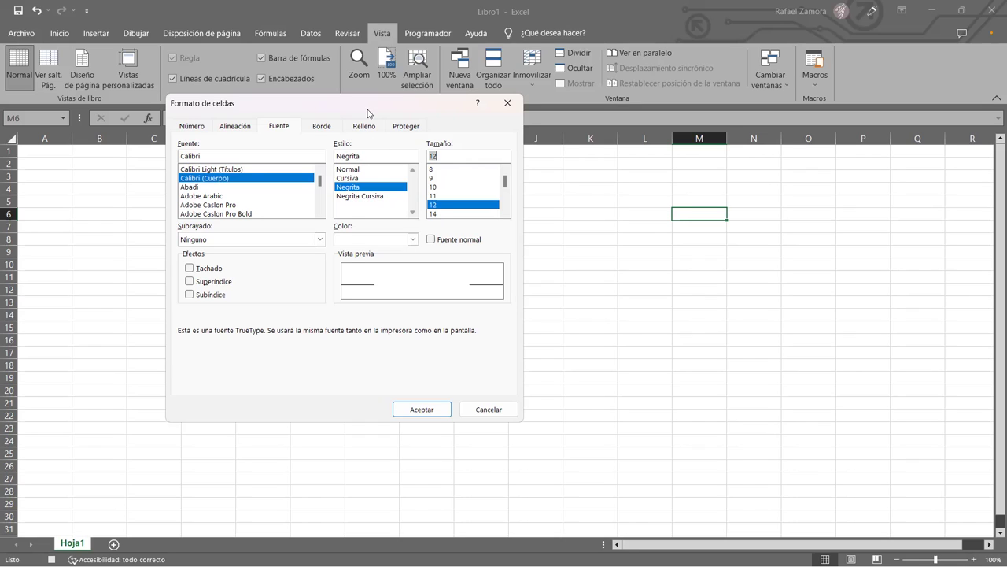
Give M6 a thick yellow Contorno border, then review the Fuente and Relleno settings.
left_click(326, 128)
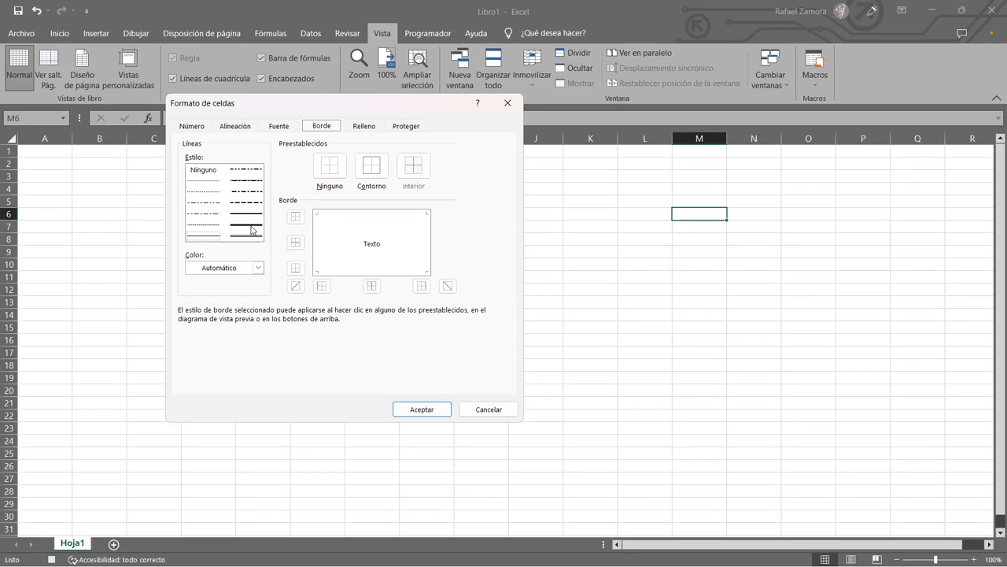
left_click(251, 226)
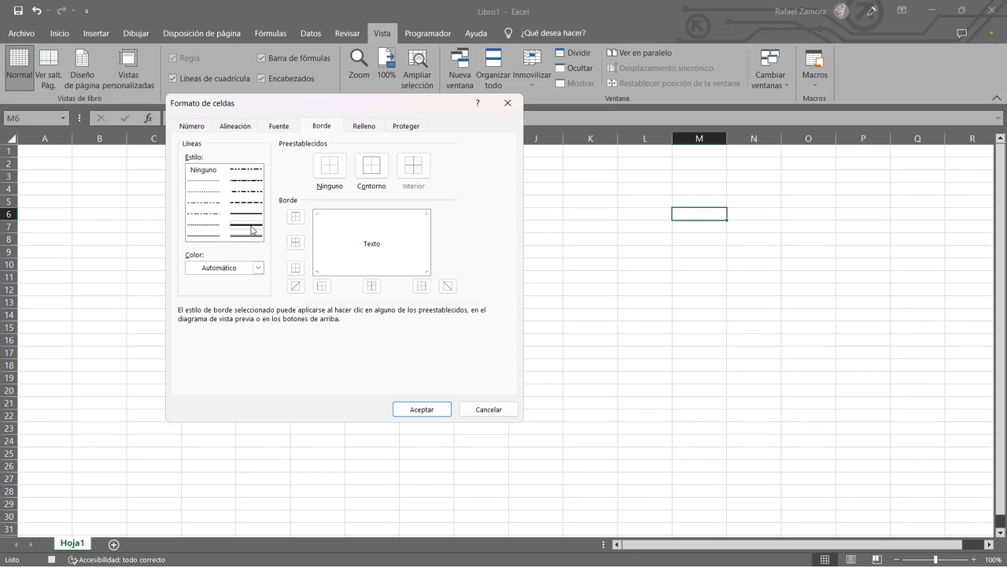
left_click(258, 268)
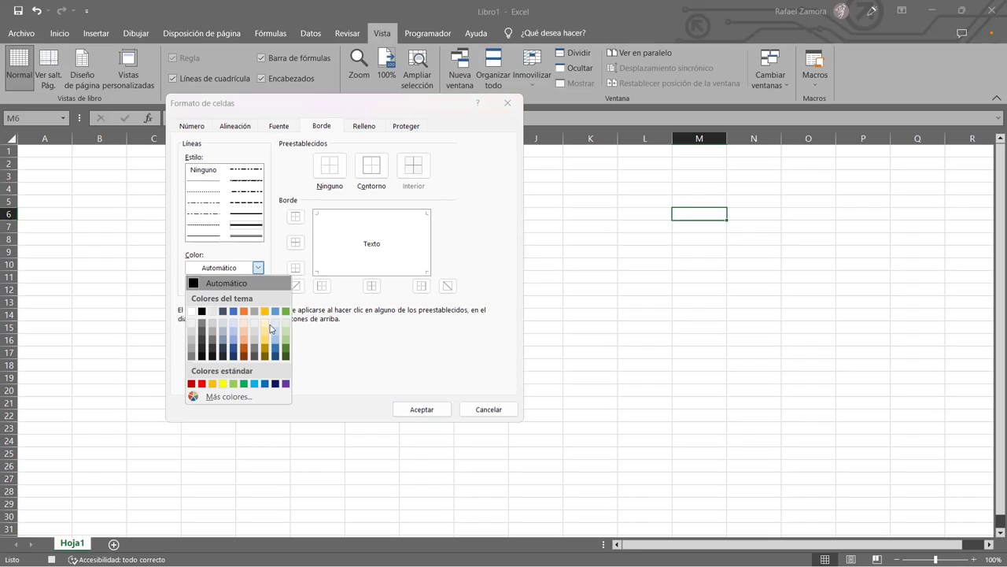
left_click(223, 384)
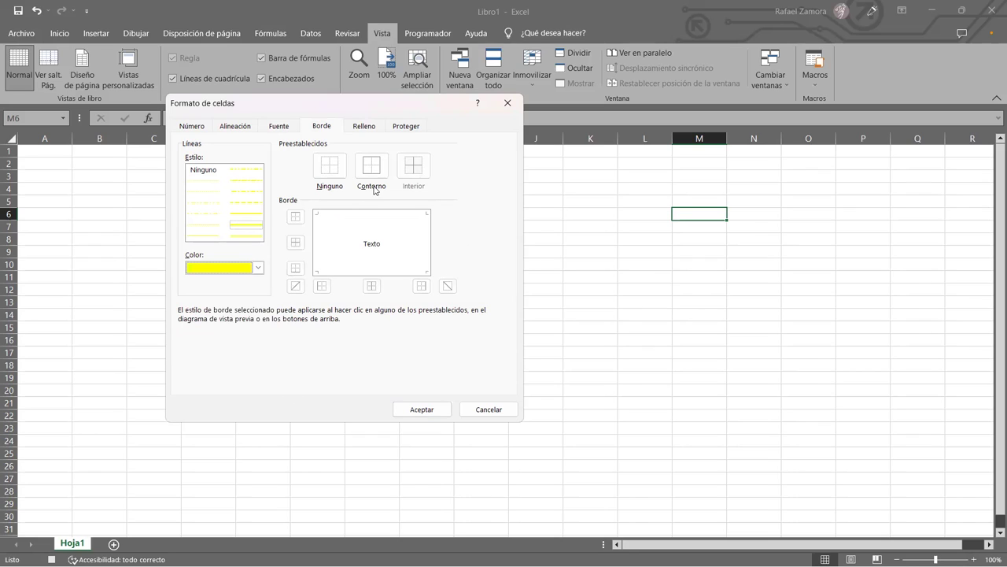
left_click(371, 165)
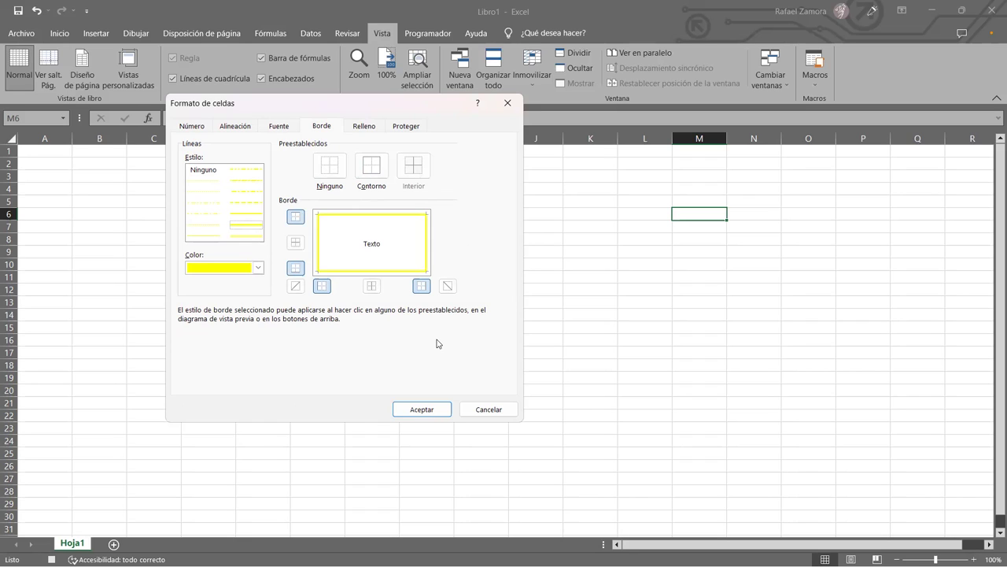
left_click(284, 127)
left_click(319, 129)
left_click(361, 129)
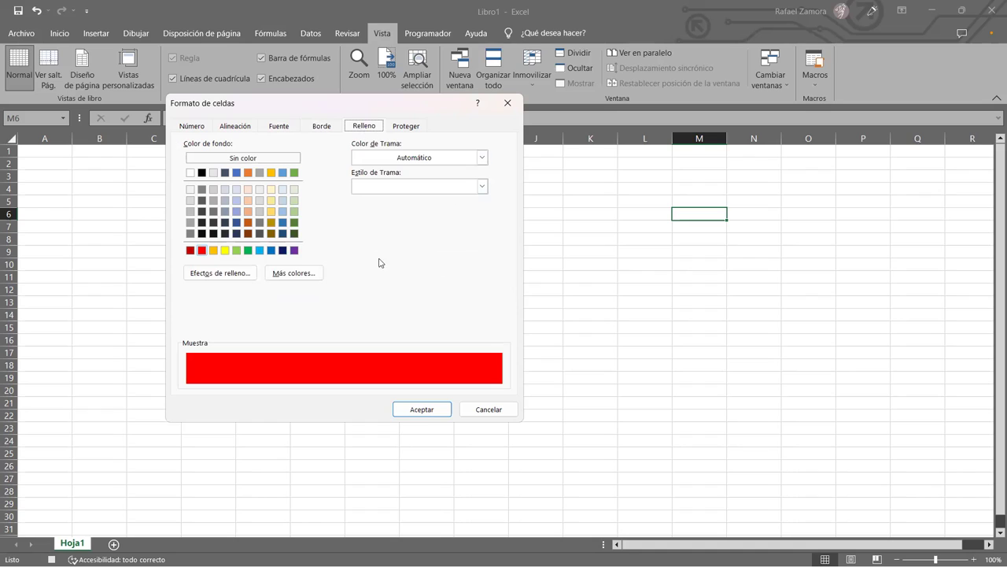
Apply the red fill, white bold font and yellow border to M6, then stop recording Formato2.
left_click(422, 409)
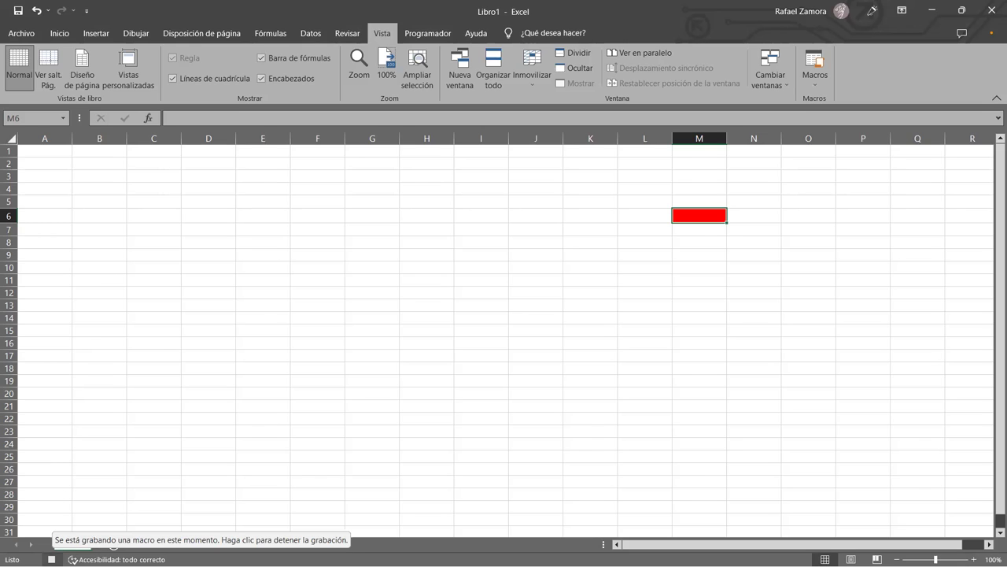
left_click(51, 558)
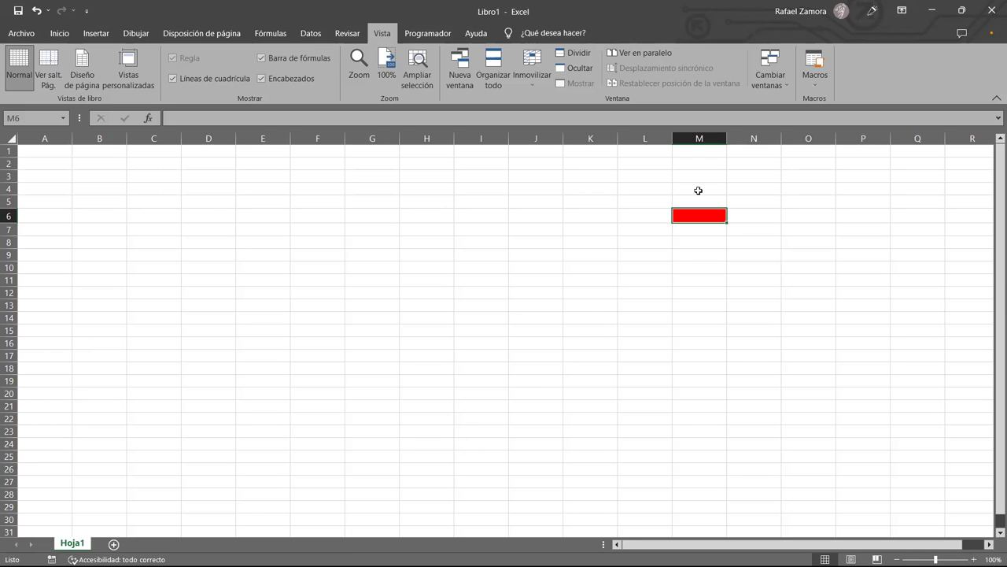
Drag blank M4's formatting down to M11 to wipe M6's red fill and font formatting.
left_click(699, 190)
left_click_drag(728, 193, 724, 282)
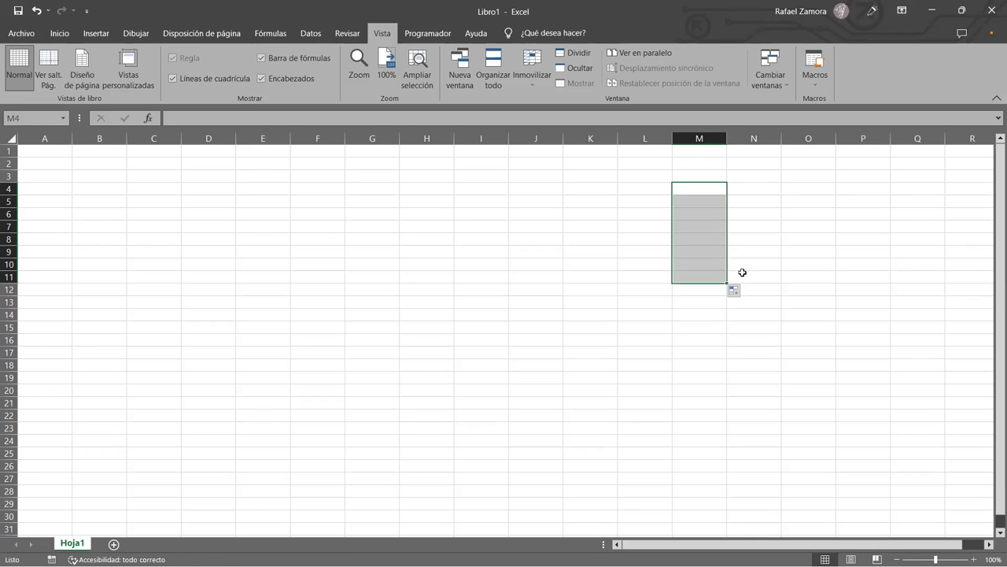
left_click(765, 246)
left_click(231, 239)
Switch between ribbon tabs, select C9:C10 and B13, ending on the Inicio tab.
left_click(60, 33)
left_click(96, 33)
left_click(21, 33)
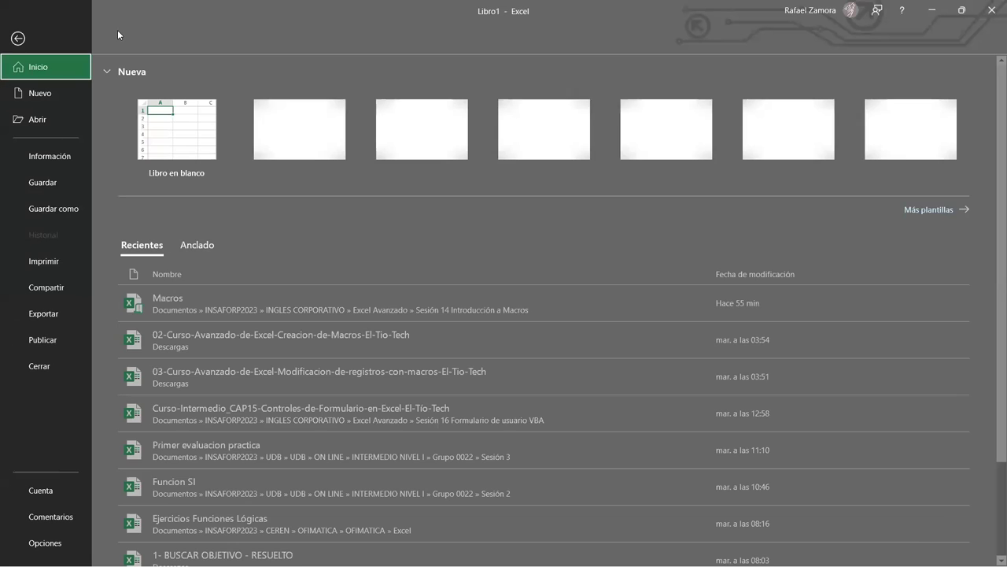
left_click(19, 18)
left_click(60, 33)
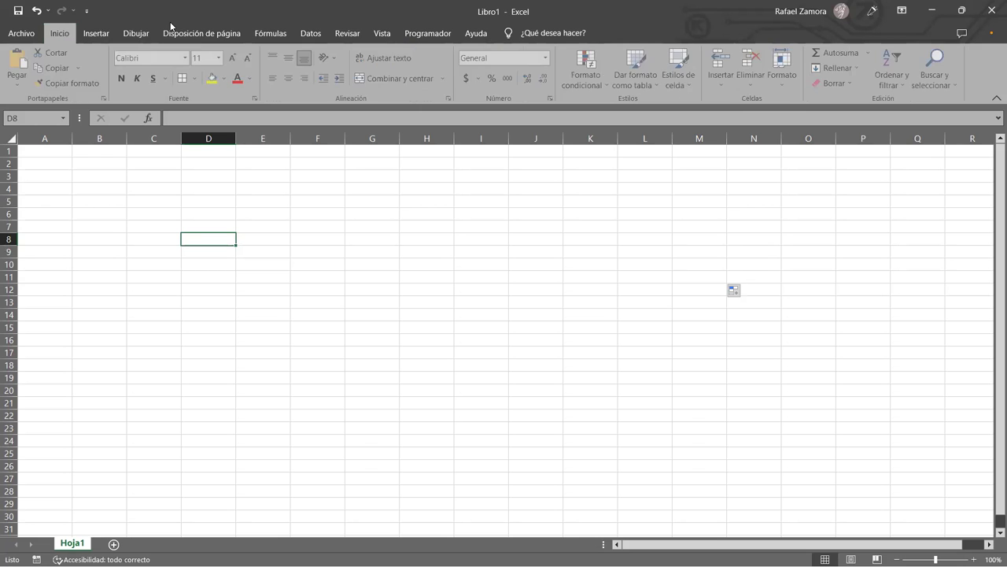
scroll(122, 38, "down", 2)
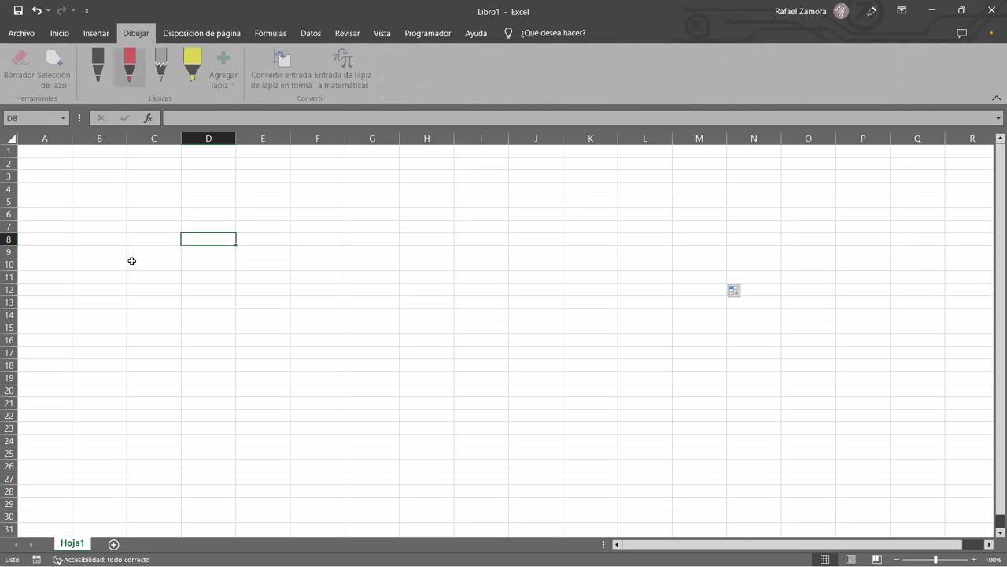
left_click_drag(131, 261, 128, 254)
left_click(60, 33)
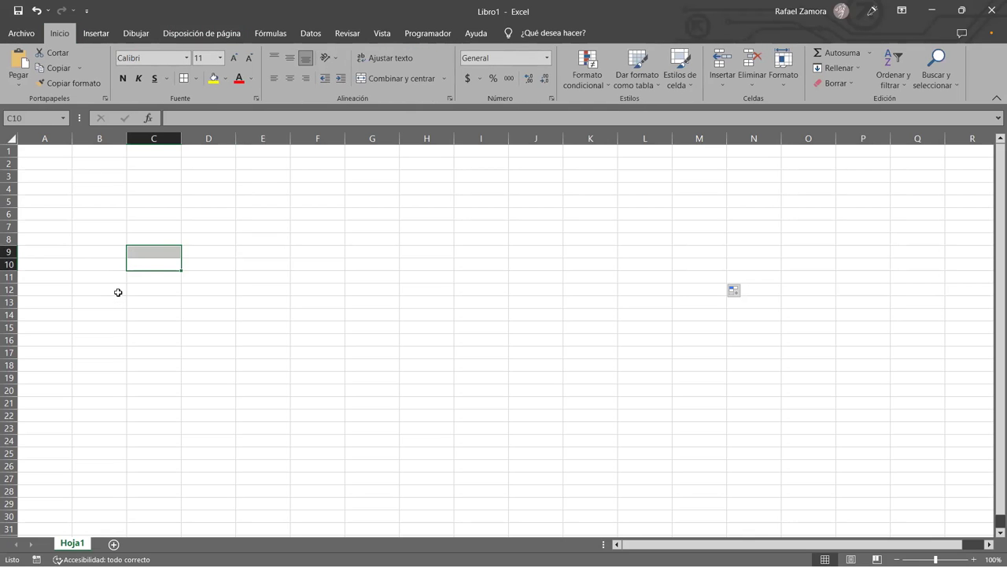
left_click(123, 303)
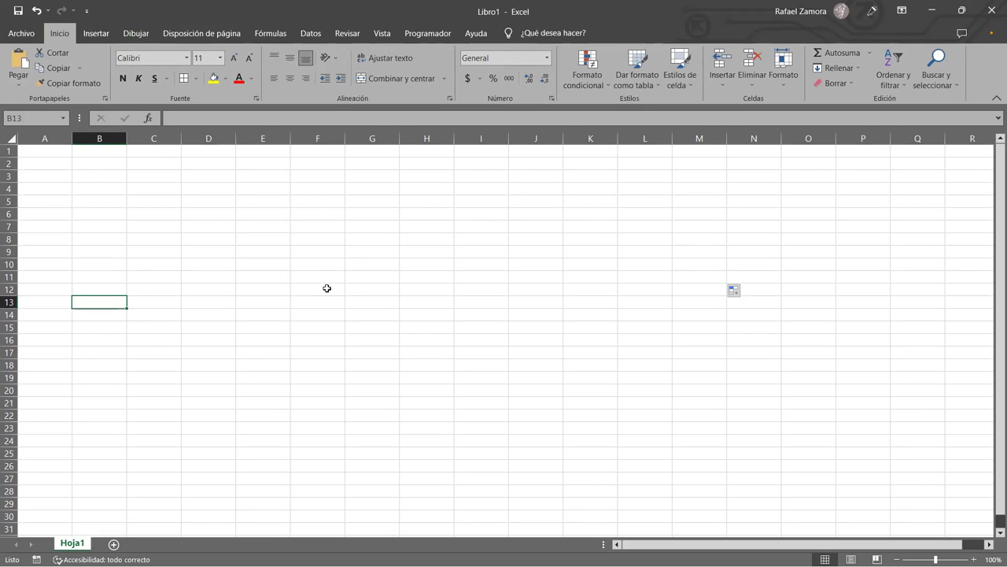
Apply the red, bold 12-pt macro format to B13, M6 and I16, and refill G1 yellow via macro.
key("ctrl+shift+r")
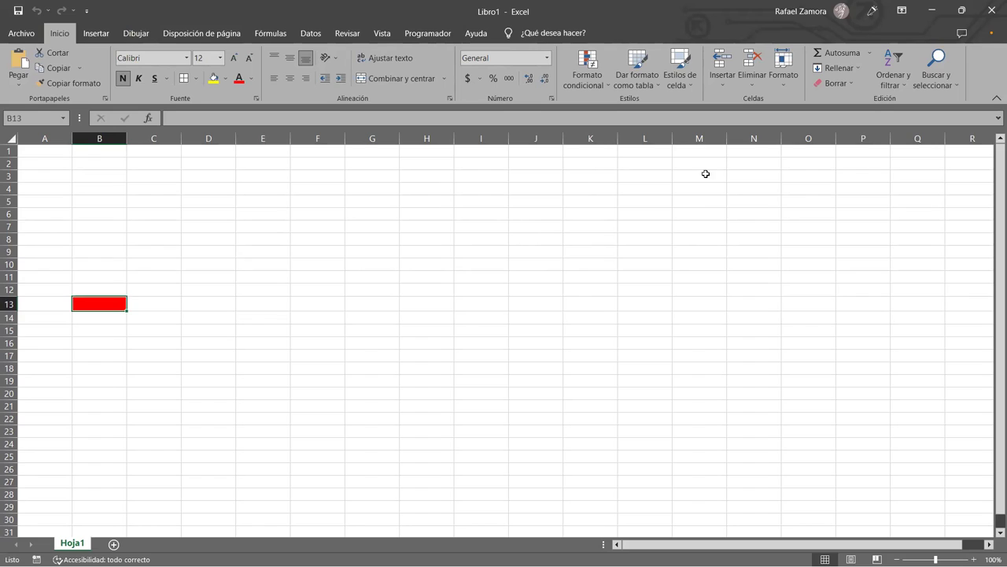
left_click(708, 252)
left_click(710, 236)
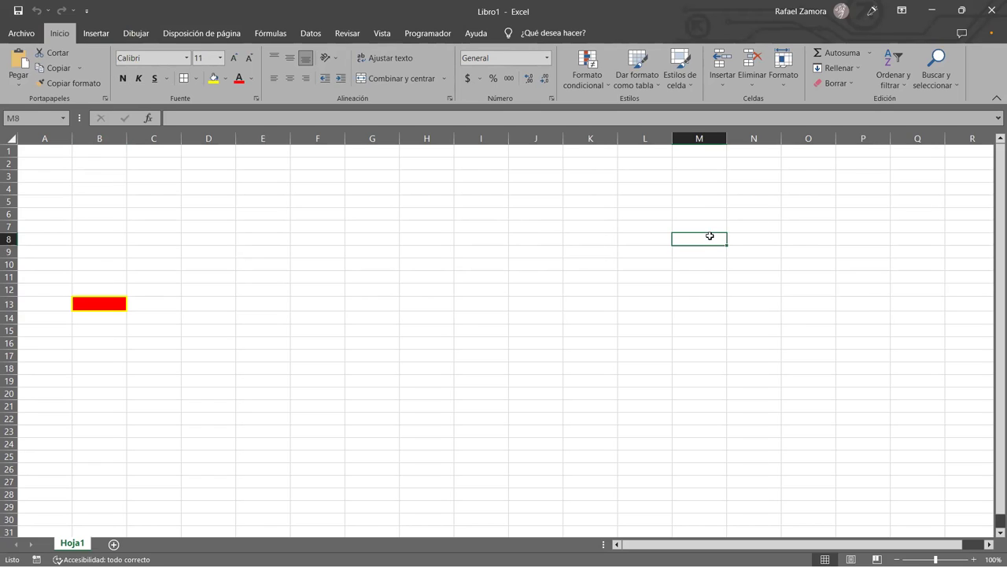
left_click(710, 226)
left_click(711, 203)
left_click(708, 215)
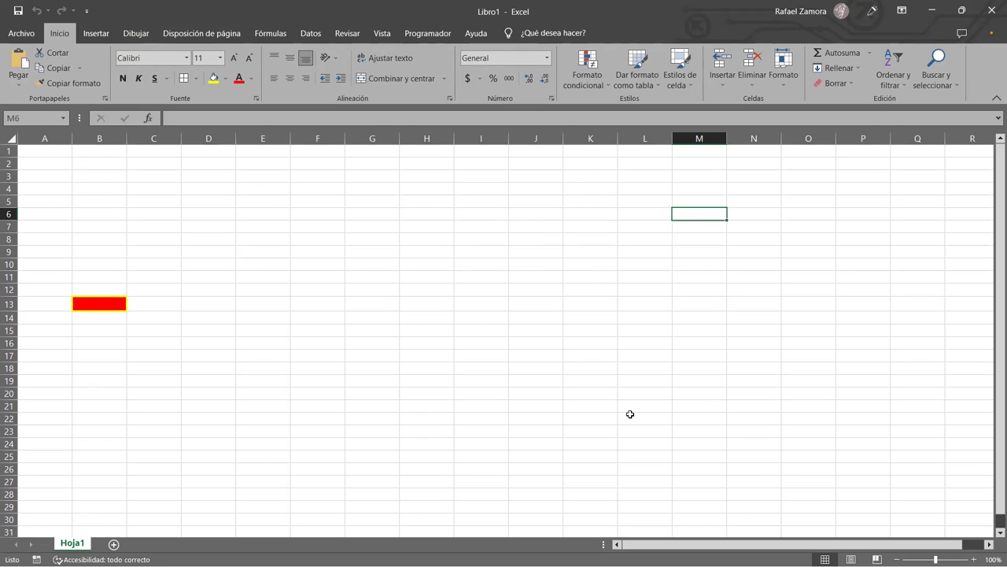
key("ctrl+v")
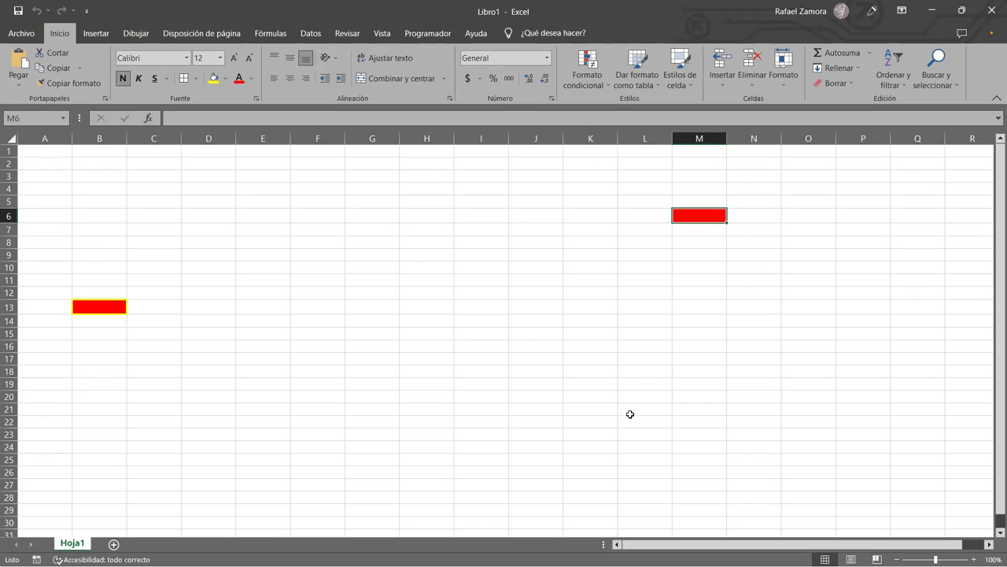
left_click(471, 346)
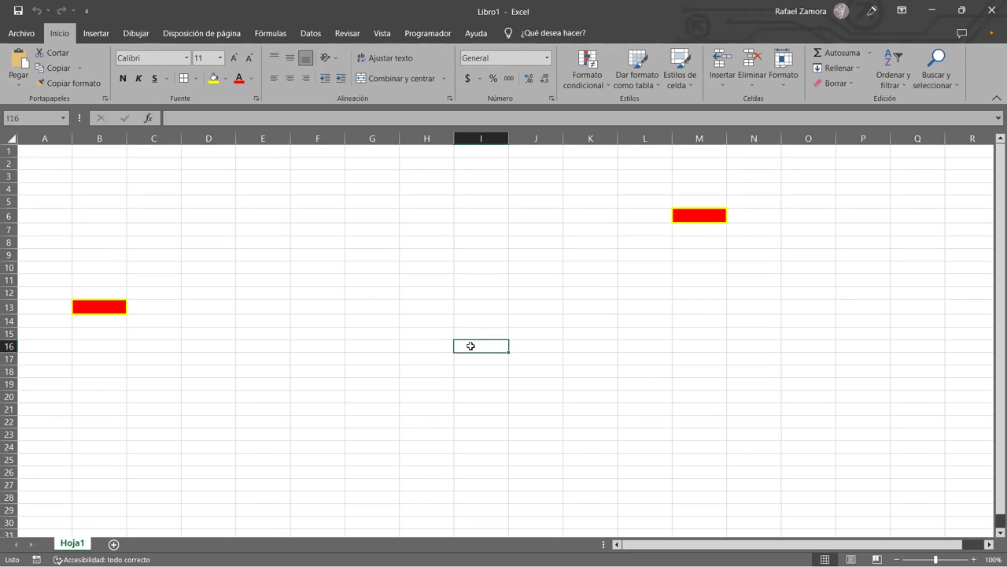
key("ctrl+v")
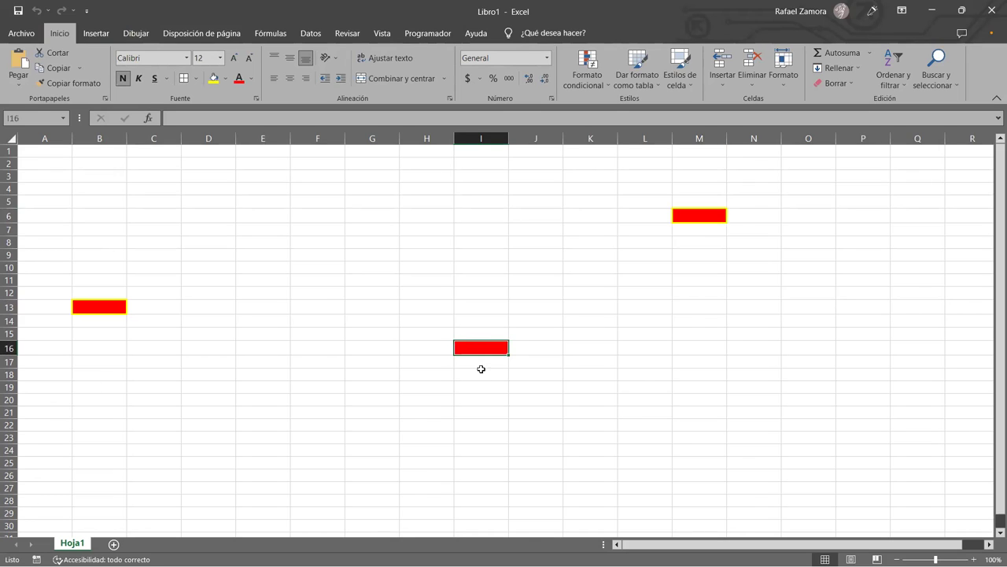
left_click(288, 343)
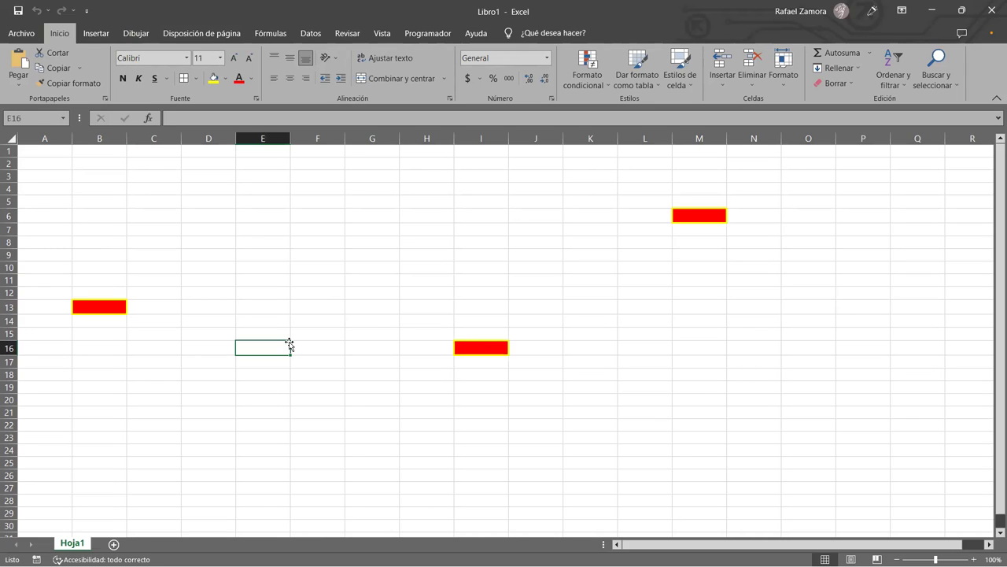
key("ctrl+shift+m")
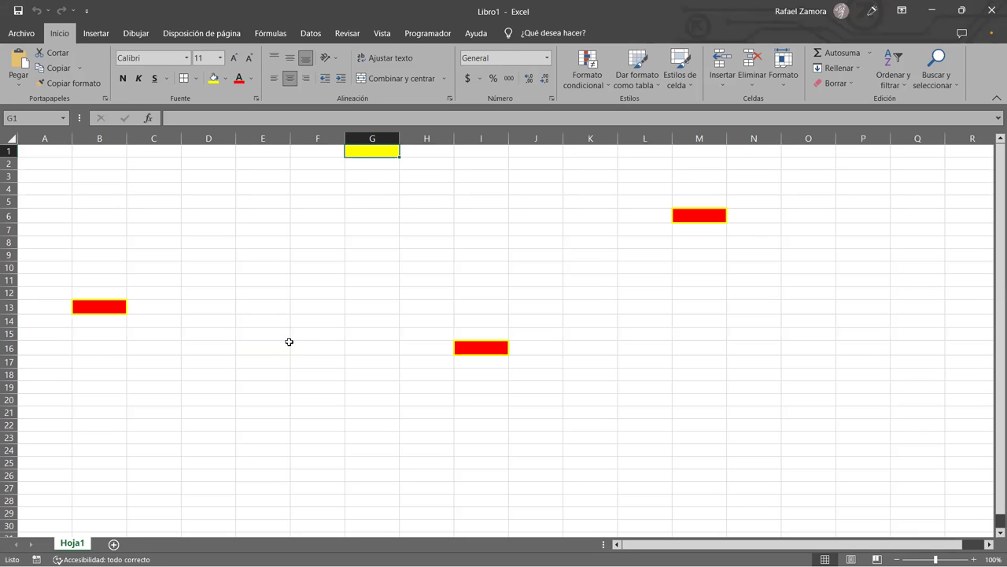
left_click(865, 350)
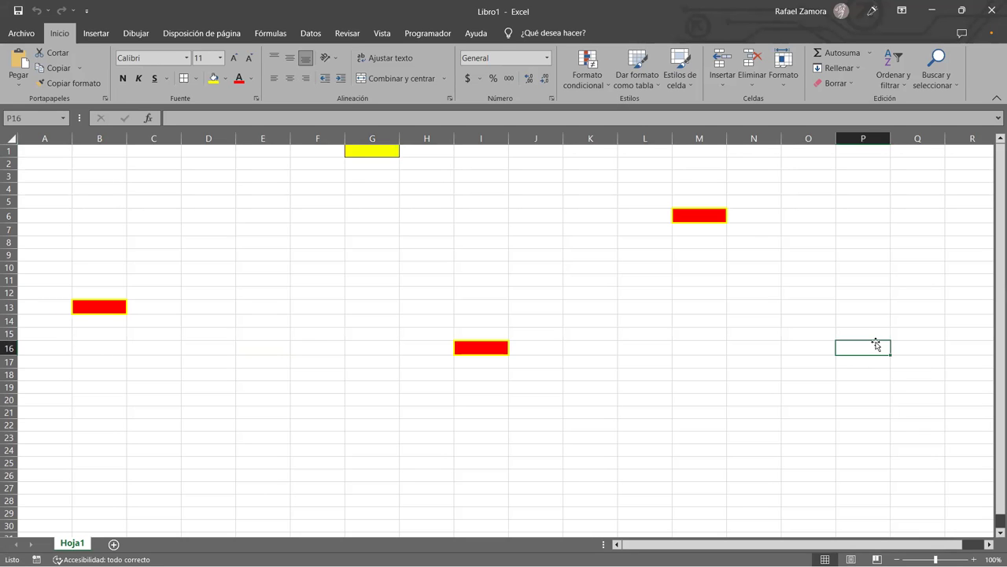
key("ctrl+z")
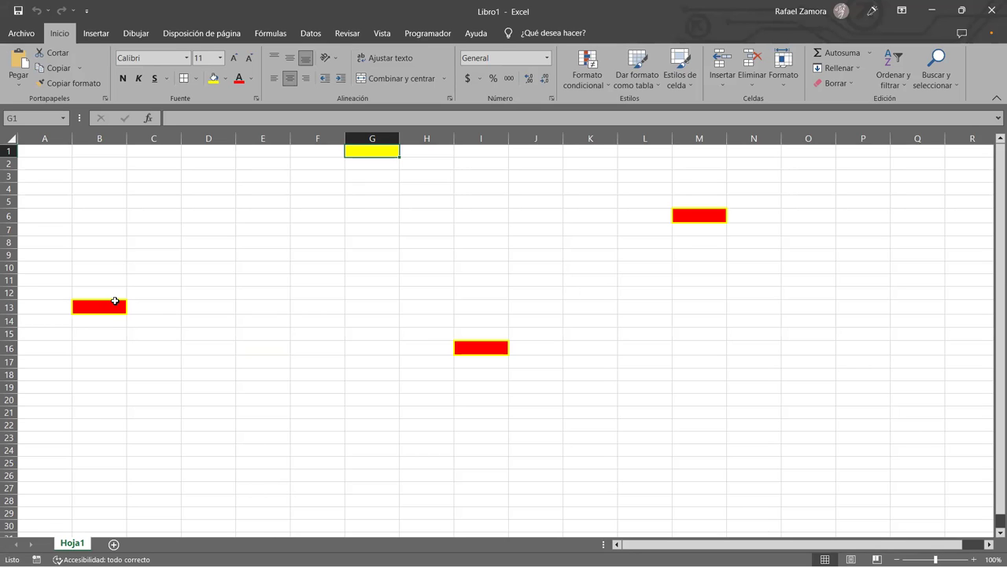
Check the red cells B13, I16 and M6, then clear the formatting from F7.
left_click(115, 304)
left_click(488, 346)
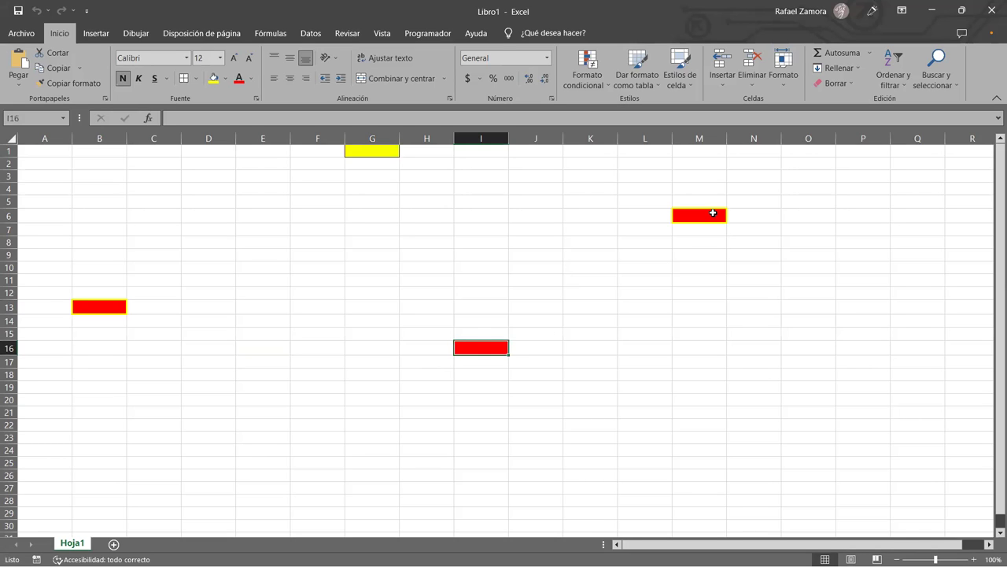
left_click(713, 214)
left_click(493, 349)
left_click(108, 305)
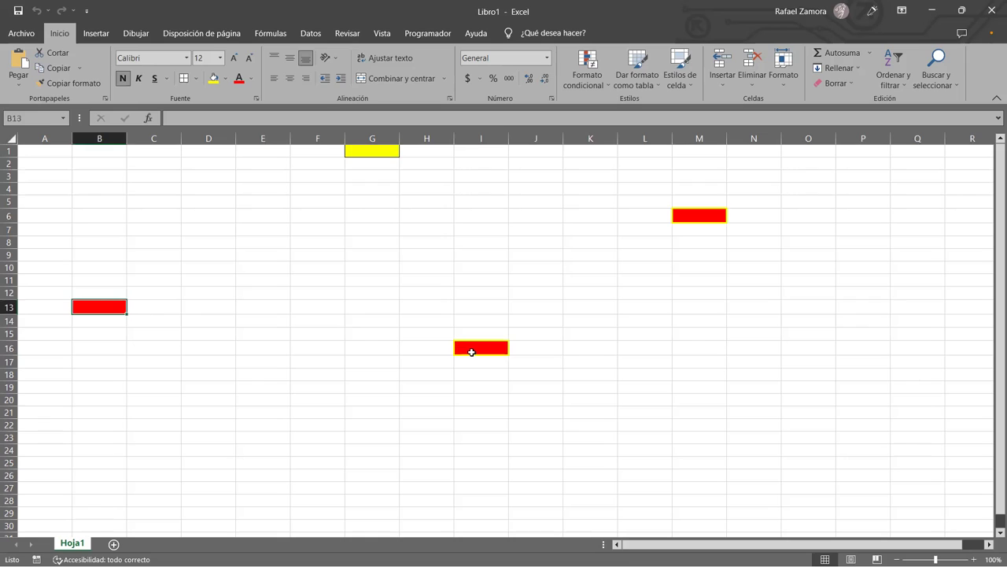
left_click(474, 352)
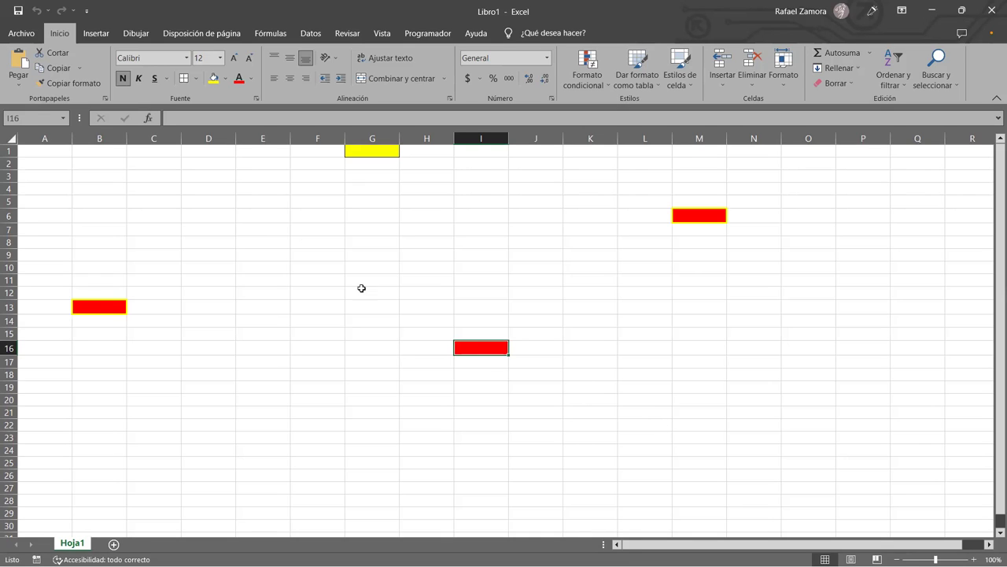
left_click(302, 225)
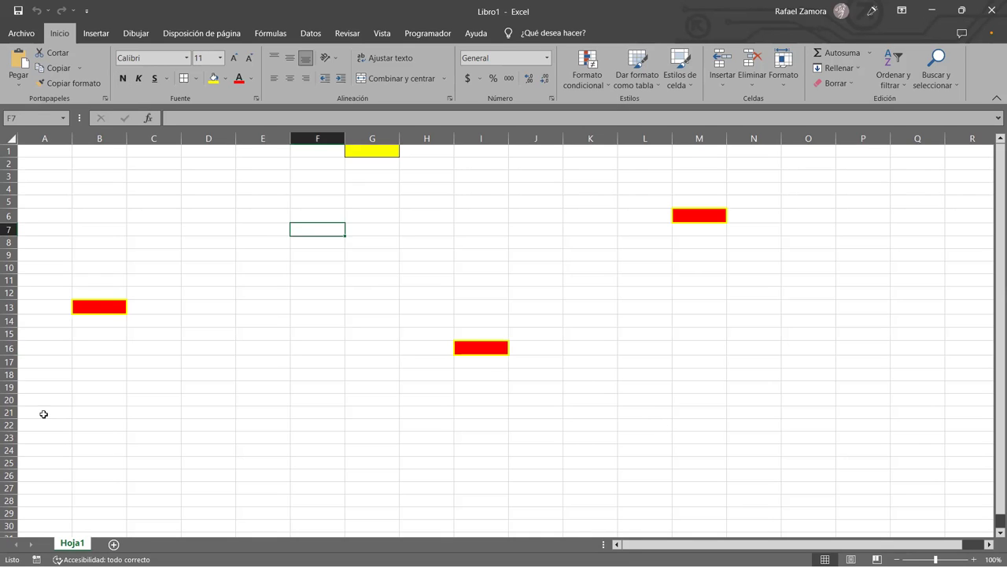
left_click(850, 84)
left_click(854, 115)
left_click(851, 82)
Clear everything from the range A1:P16 with Borrar todo.
left_click_drag(877, 341, 44, 150)
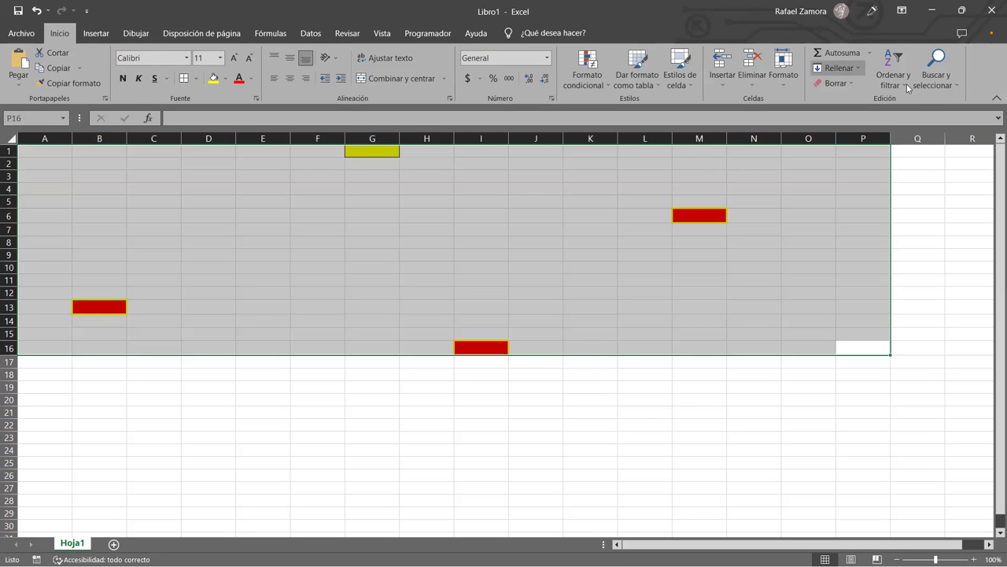
left_click(836, 68)
left_click(924, 116)
left_click(836, 83)
key("Return")
left_click(752, 309)
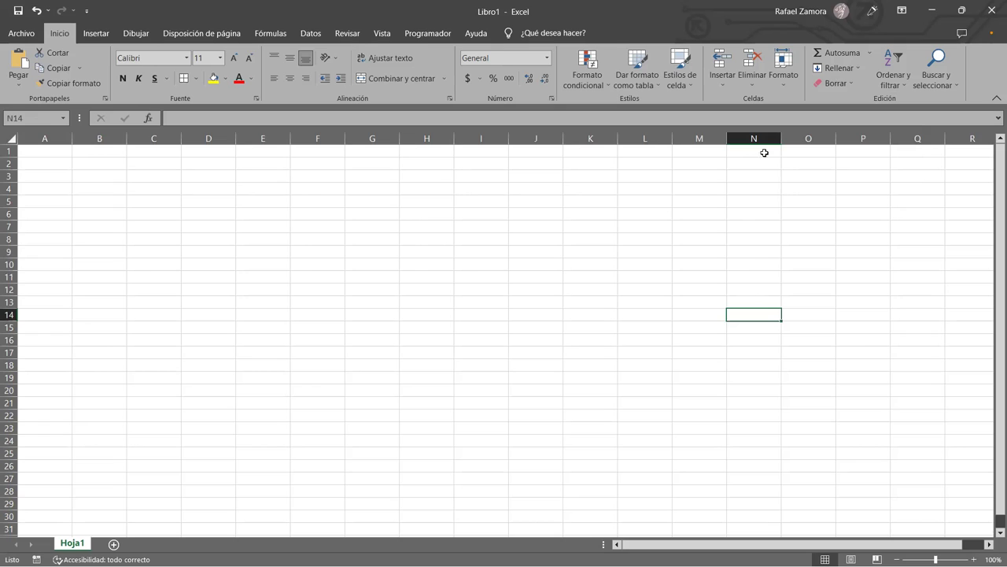
Delete the Formato1 macro from the Vista > Macros list.
left_click(381, 35)
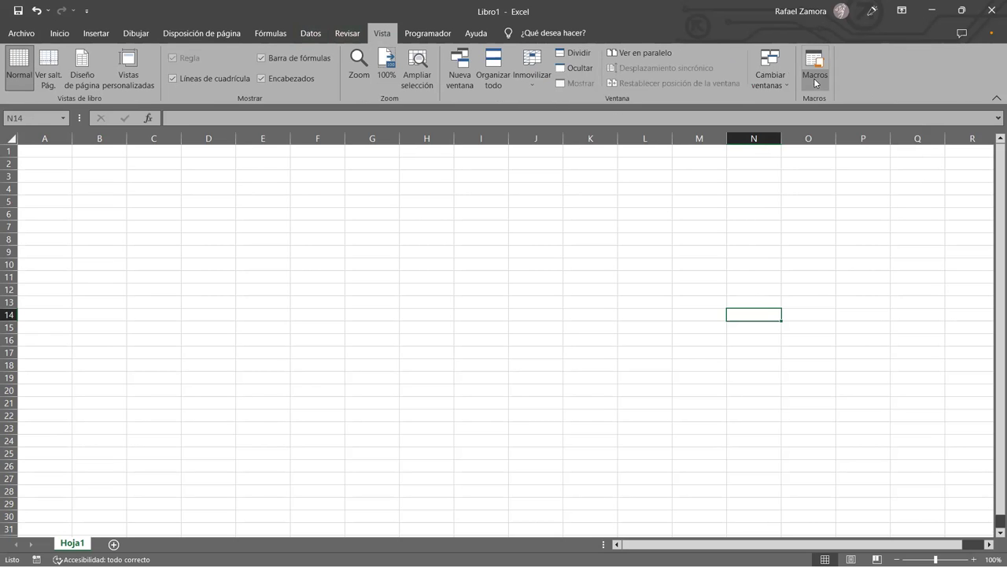
left_click(816, 83)
left_click(829, 99)
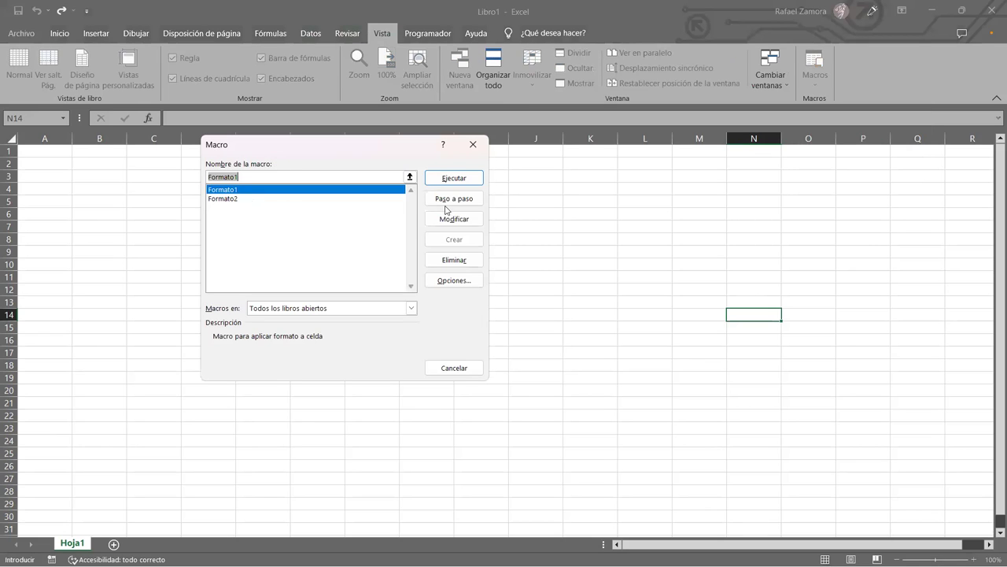
left_click(468, 259)
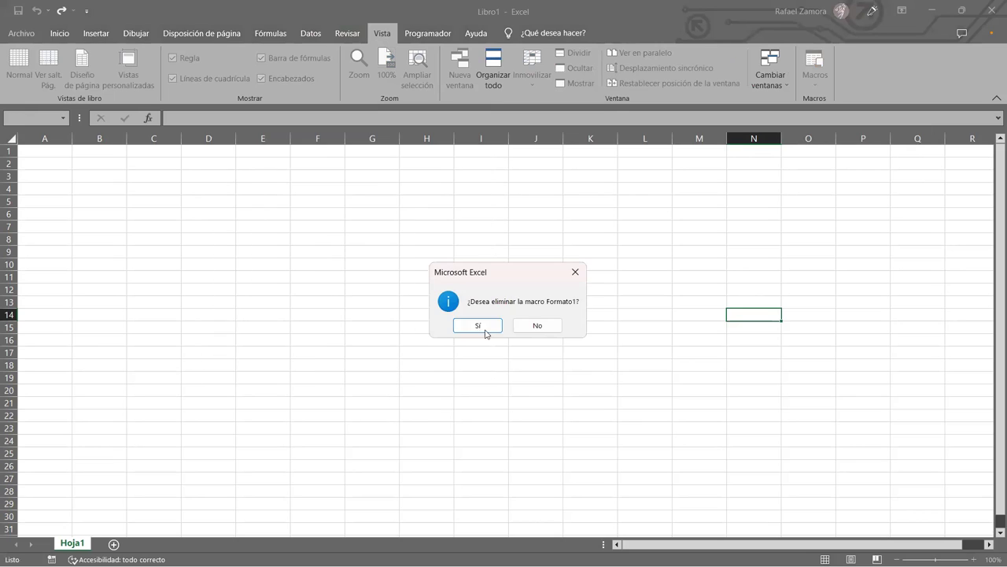
left_click(484, 326)
Delete the Formato2 macro and confirm the macro list is now empty.
left_click(816, 60)
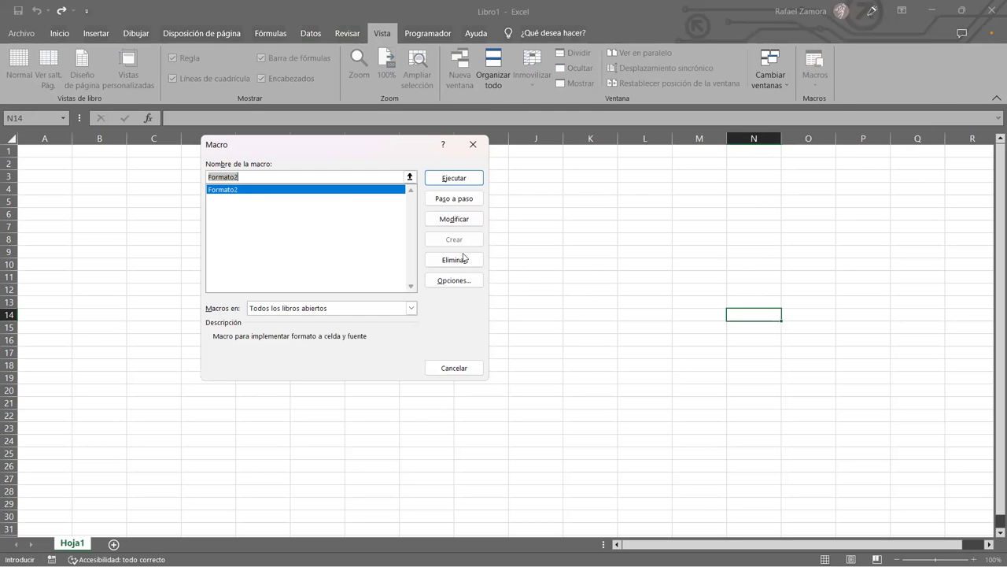
left_click(462, 261)
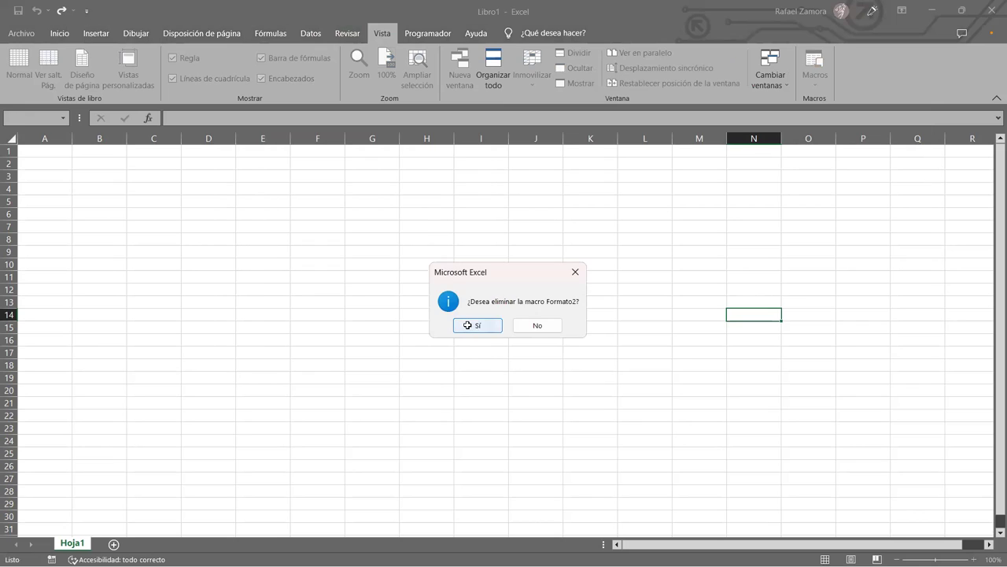
left_click(467, 325)
left_click(819, 88)
left_click(841, 99)
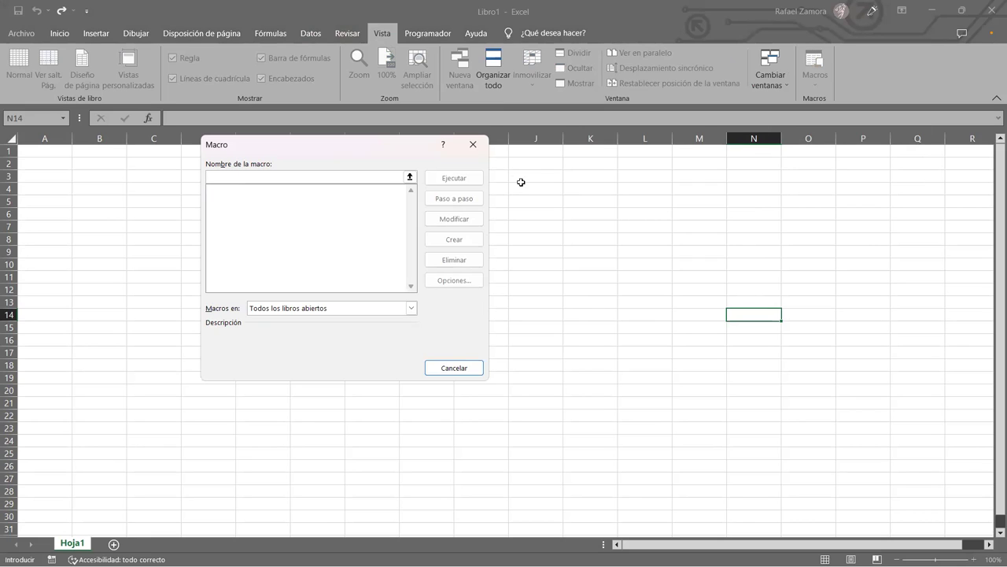
left_click(455, 369)
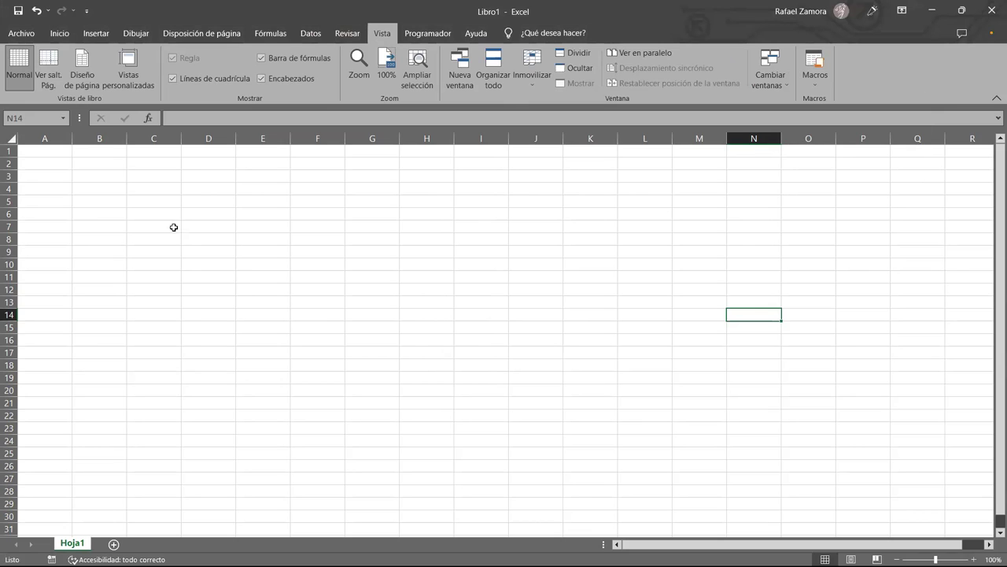
scroll(116, 84, "up", 7)
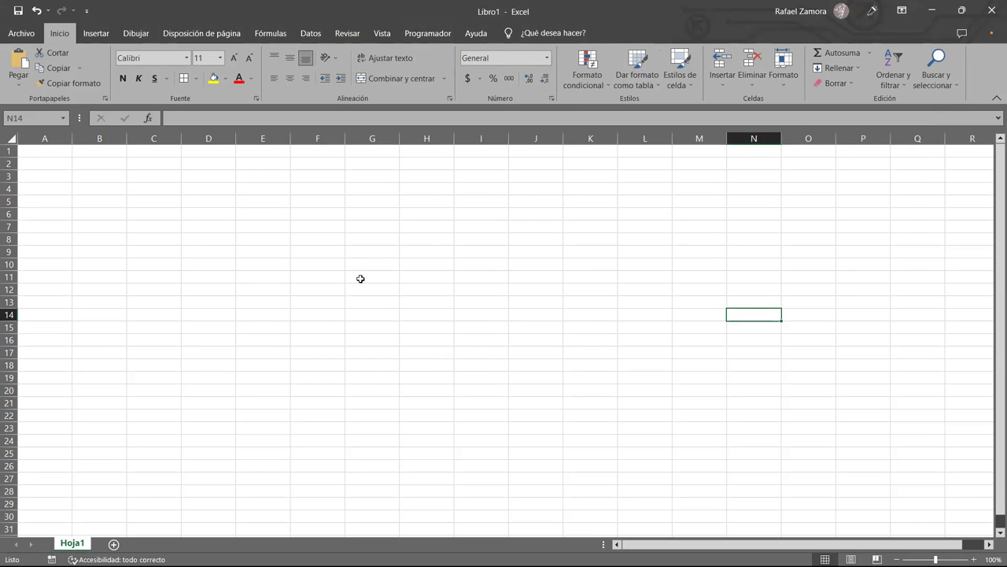
Select F9, cancel the status-bar Grabar macro dialog without recording, and return to Vista.
left_click(343, 252)
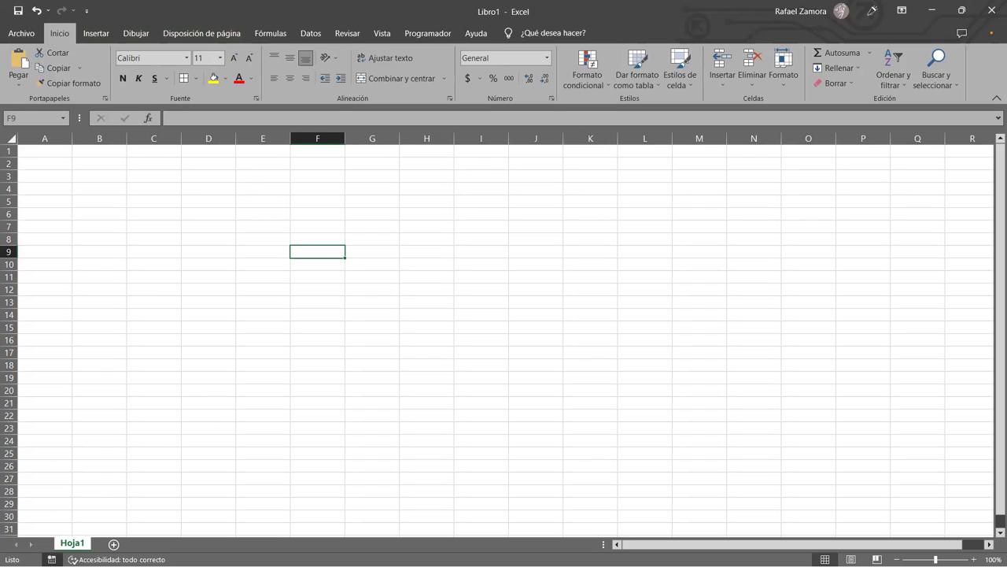
left_click(51, 559)
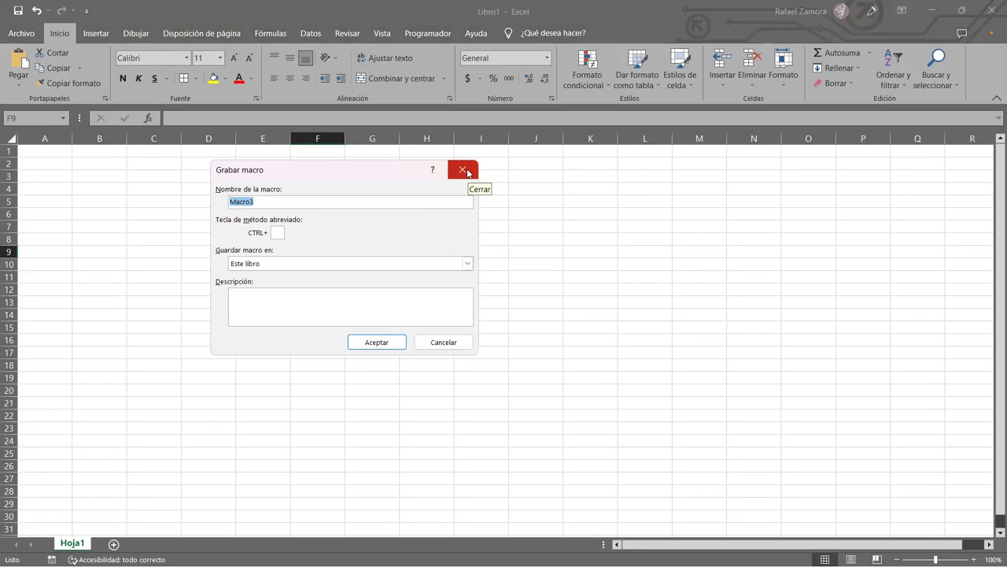
left_click(469, 174)
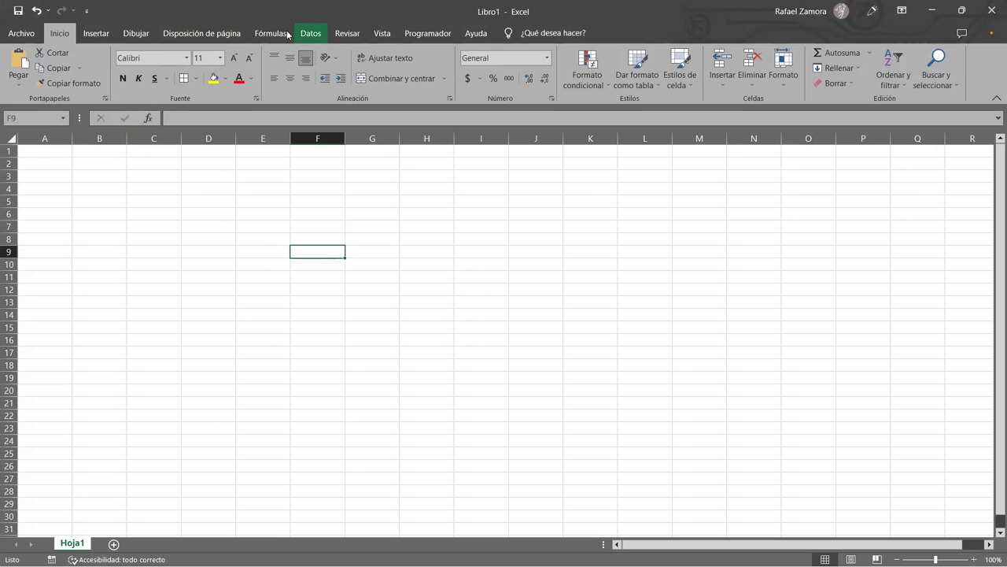
left_click(390, 39)
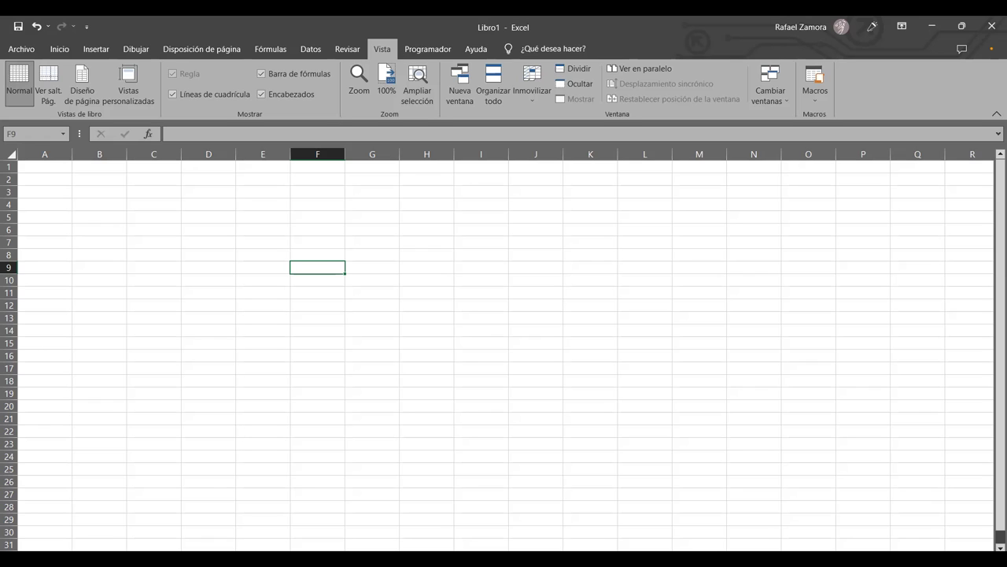
left_click(816, 97)
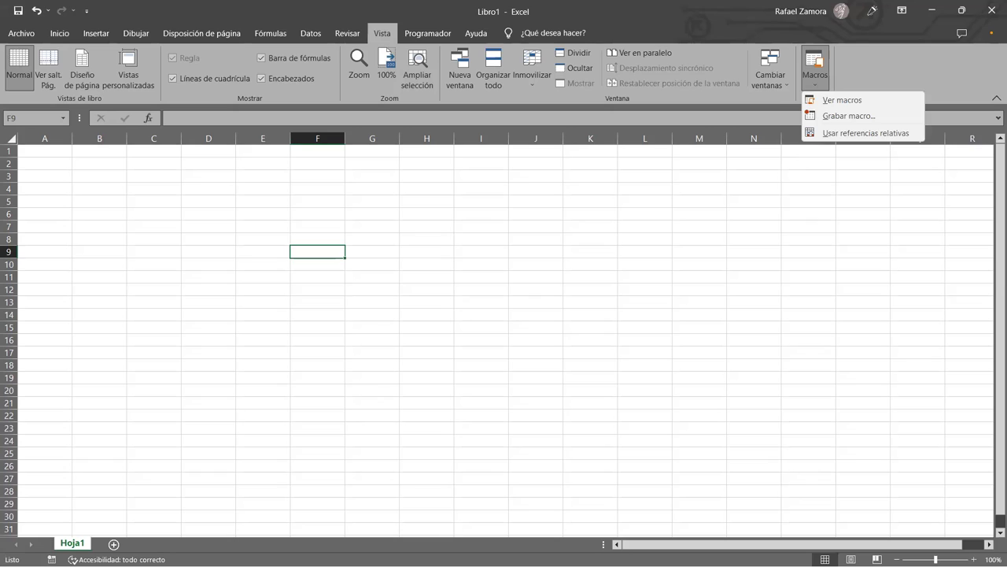
Start recording a new macro named Formato_celda with shortcut Ctrl+Shift+A.
left_click(823, 86)
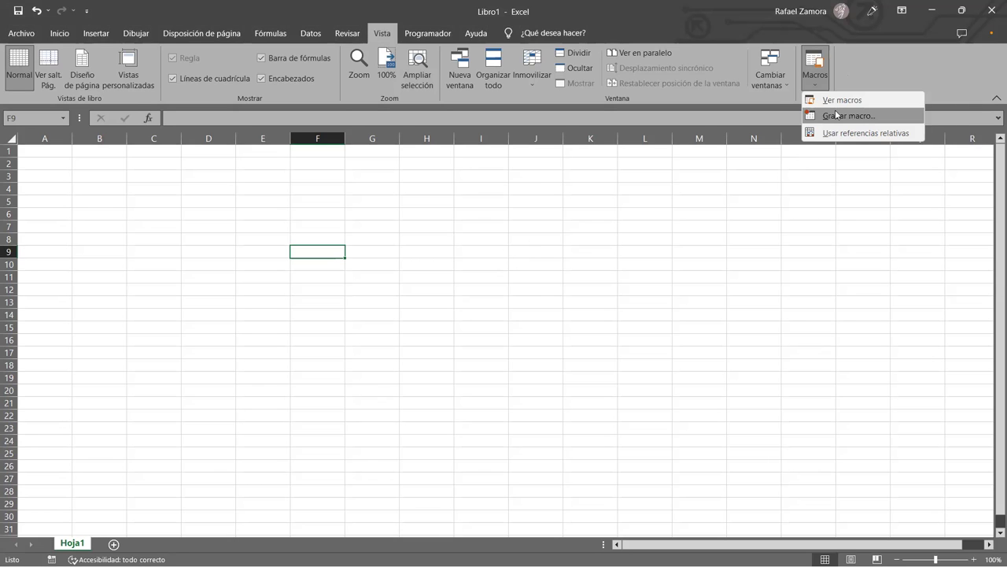
left_click(836, 116)
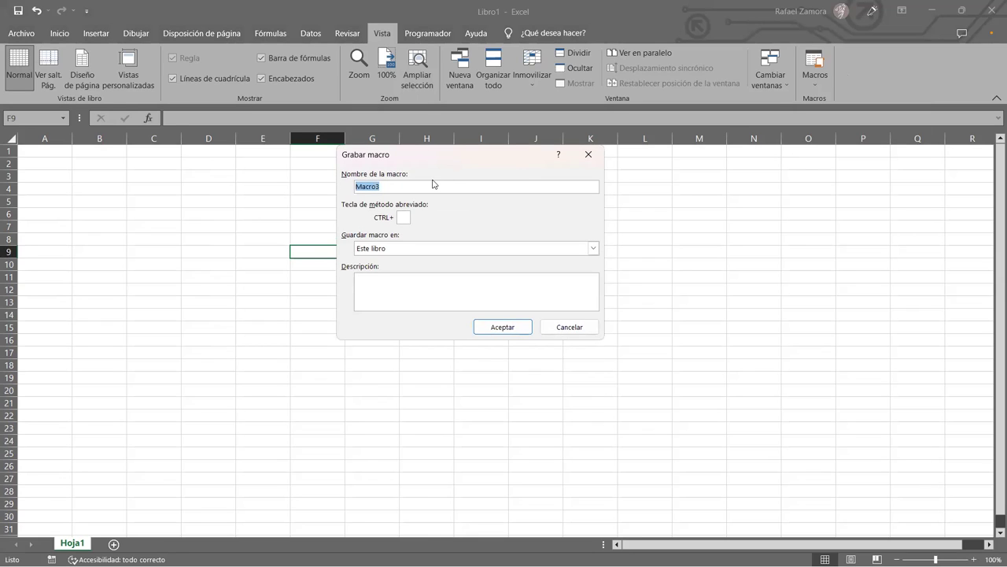
type("Formato_")
type("celda")
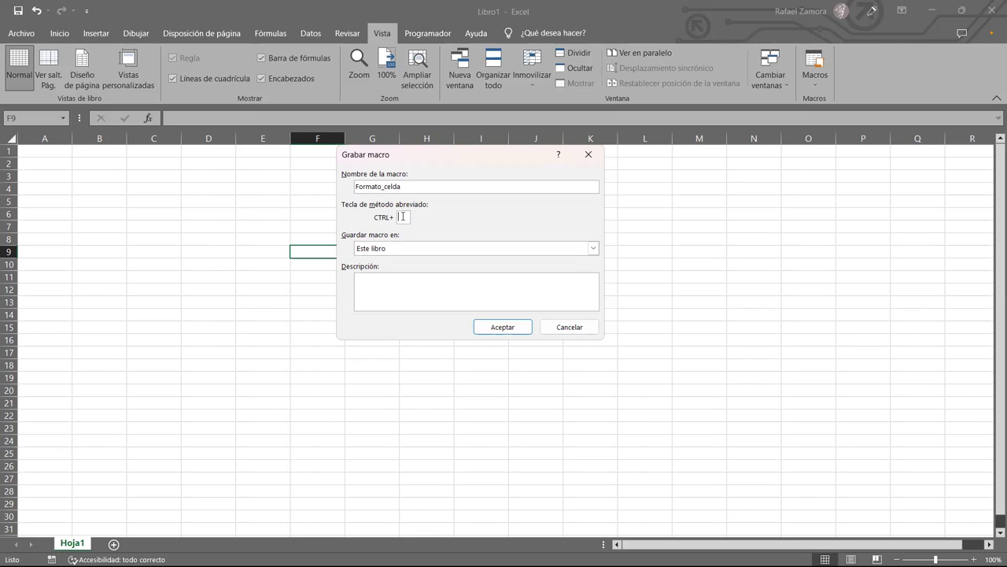
type("A")
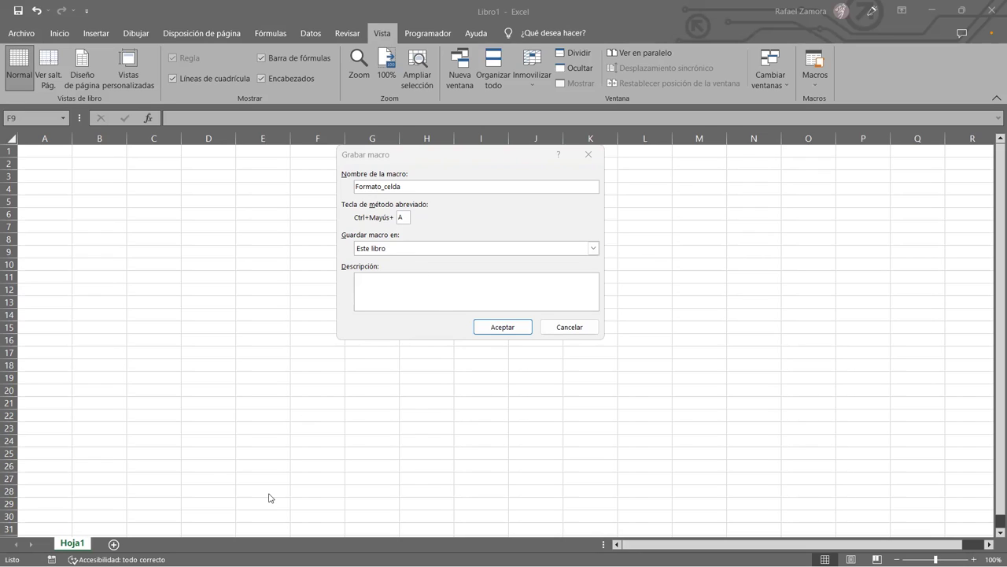
Enter 'Macro para aplicar formato a celda' as the Formato_celda macro description.
left_click(416, 288)
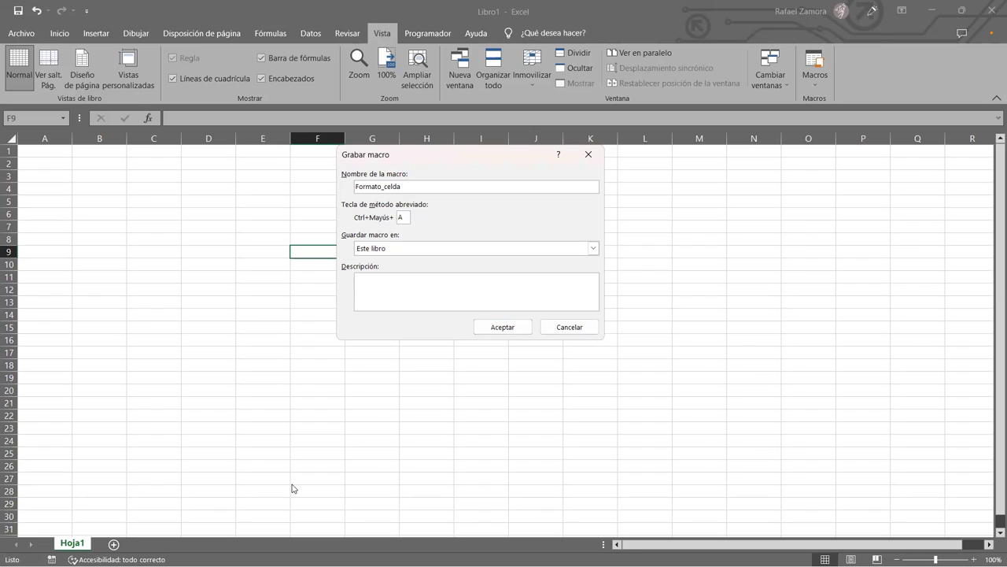
key("Return")
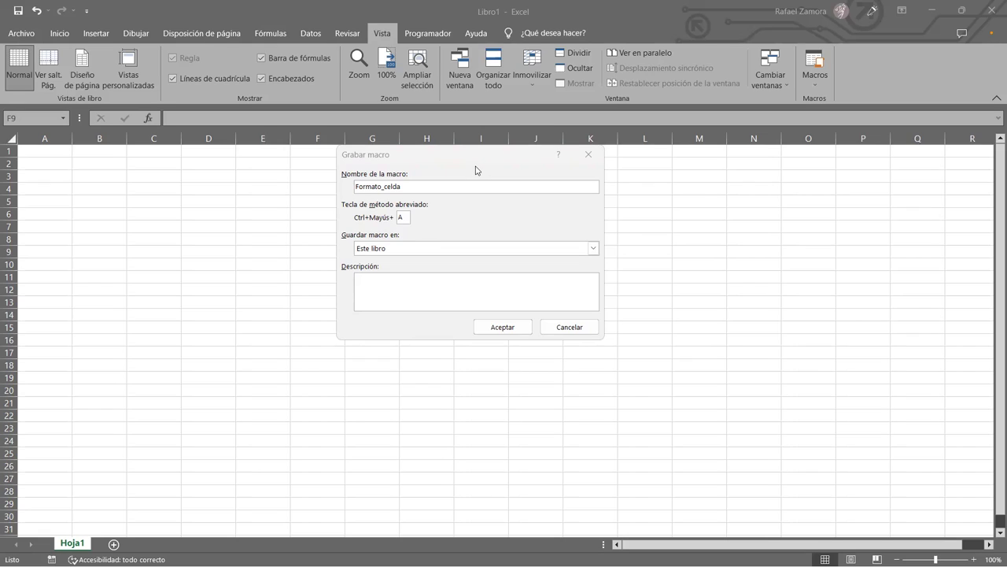
left_click(451, 129)
left_click(424, 281)
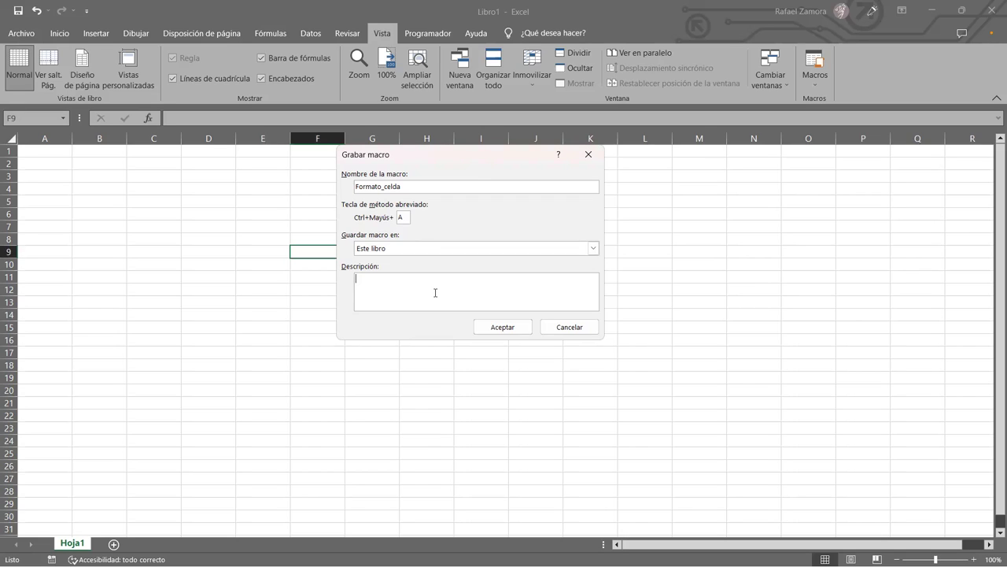
type("Macro para ")
type("aplicar formato a la")
key("BackSpace")
key("BackSpace")
key("BackSpace")
type("a celda")
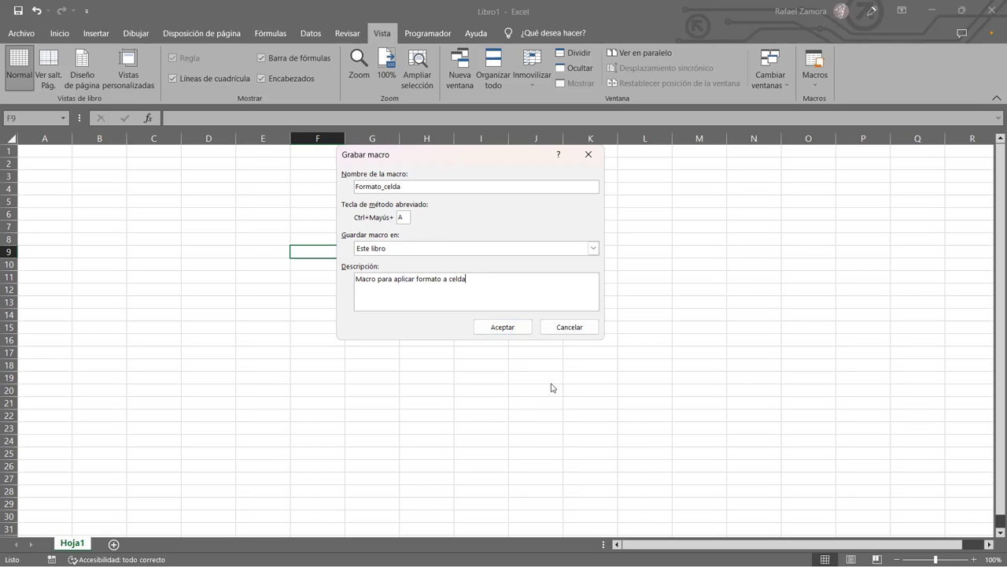
Begin recording the Formato_celda macro and bring up Format Cells with Ctrl+1.
left_click(522, 329)
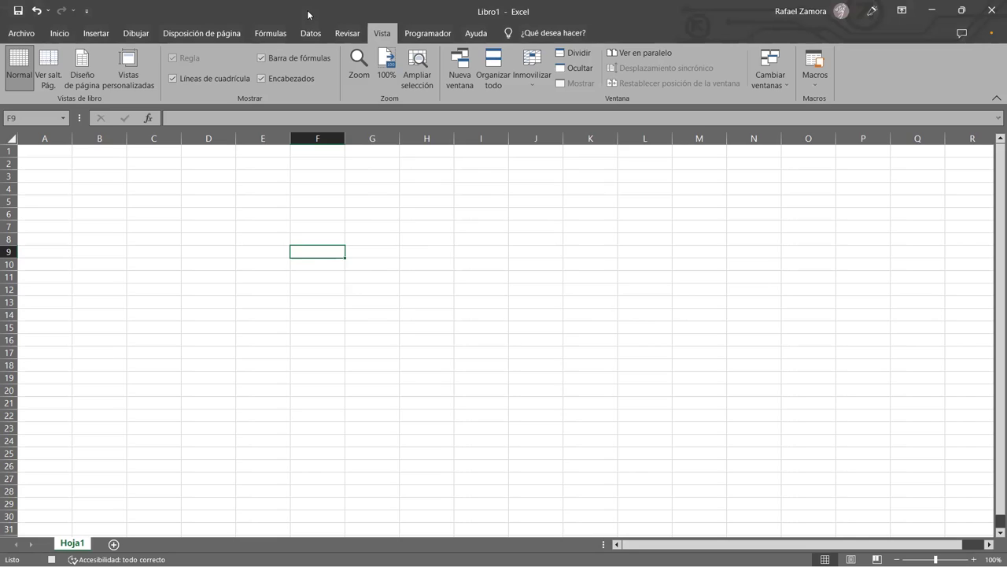
key("ctrl+1")
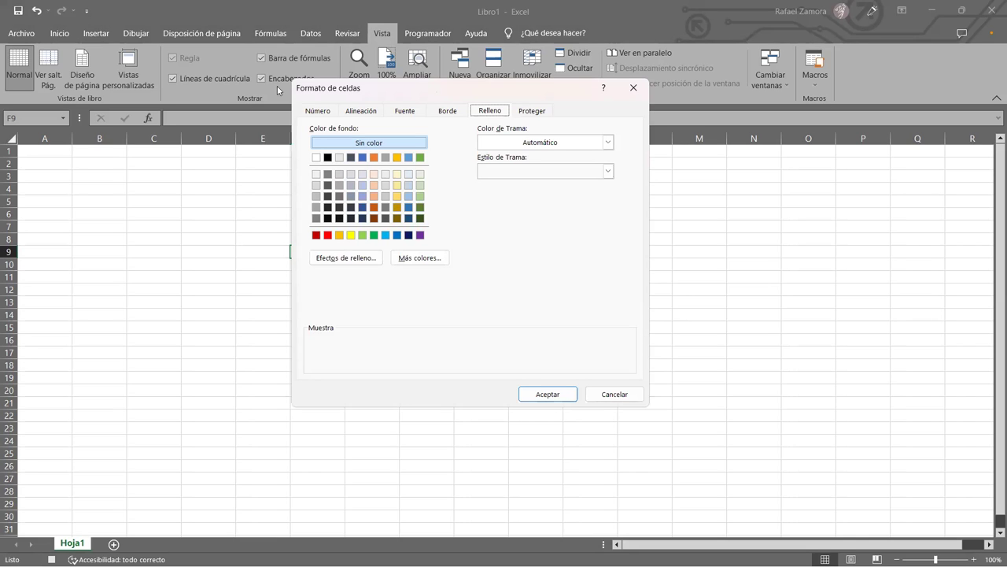
Give F9 a light-blue fill and a red double-line outline border.
left_click_drag(432, 92, 595, 106)
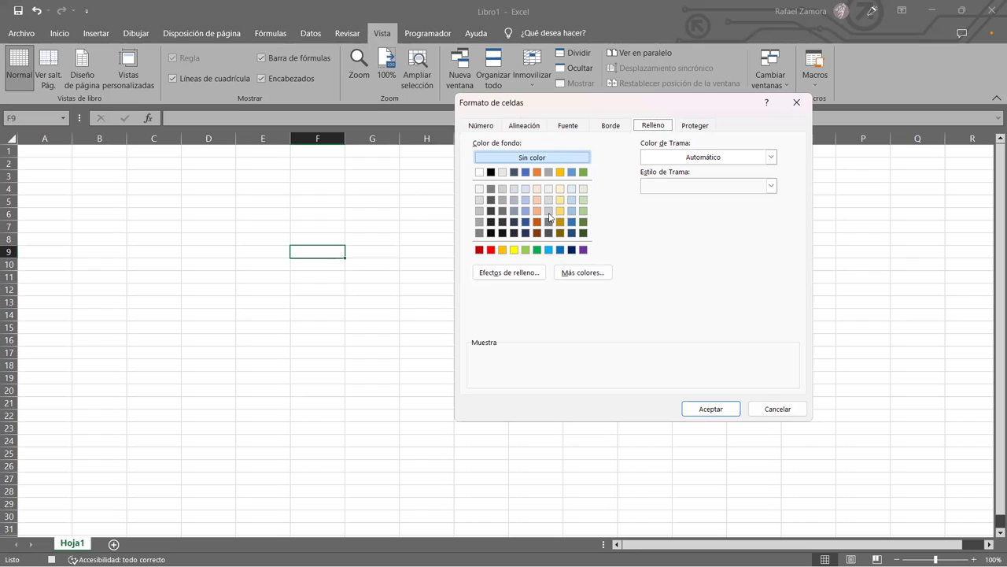
left_click(549, 250)
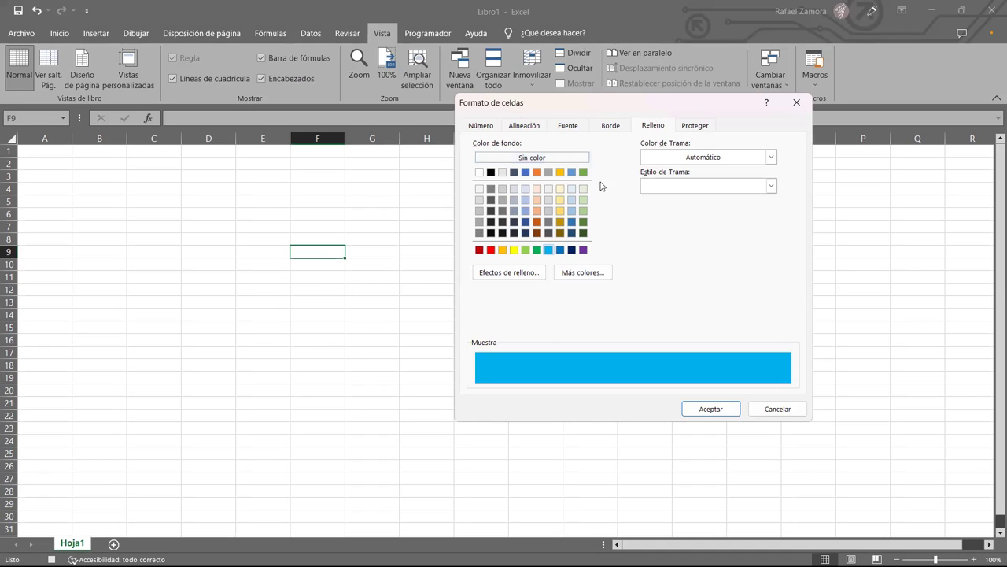
left_click(607, 127)
left_click(536, 236)
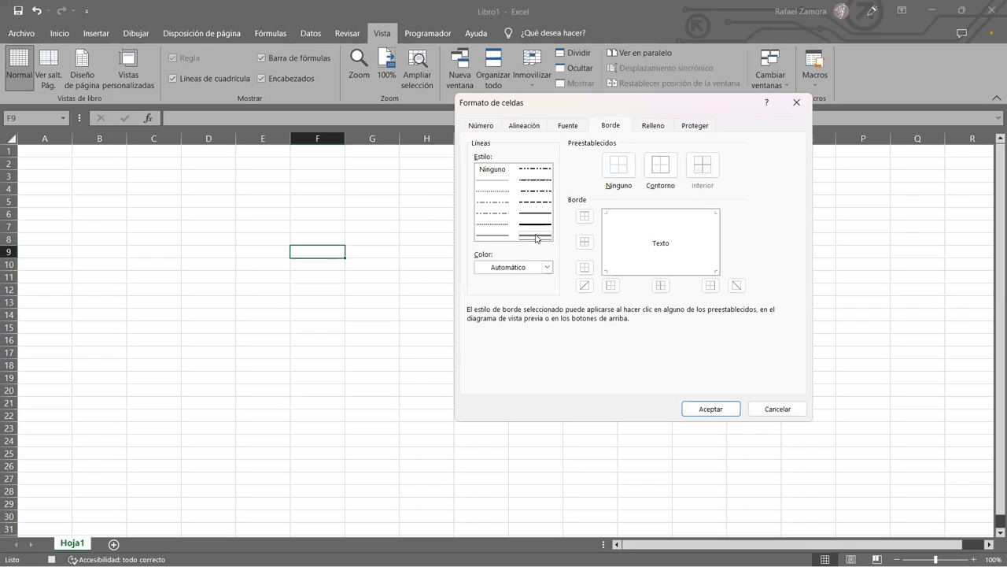
left_click(548, 274)
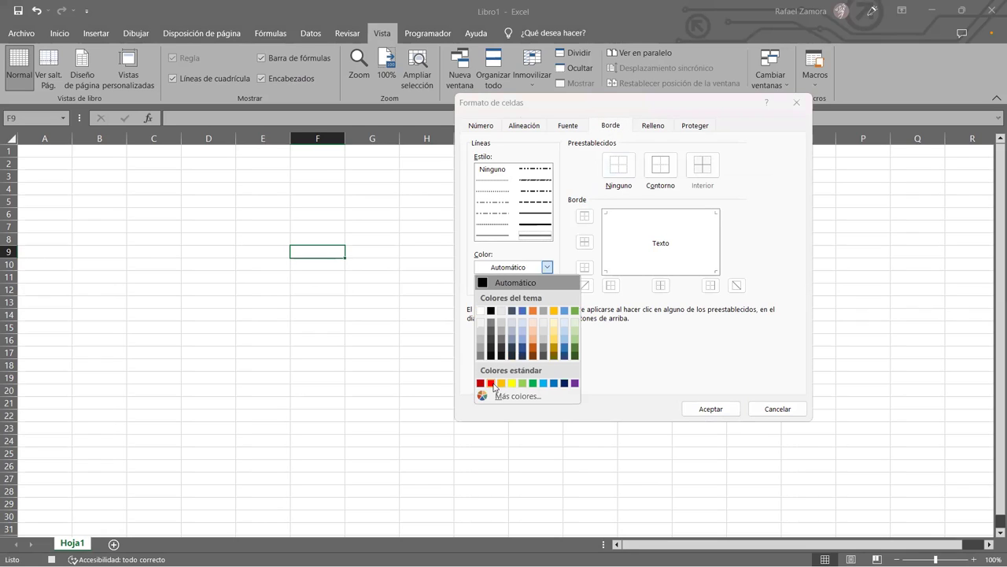
left_click(493, 383)
left_click(660, 179)
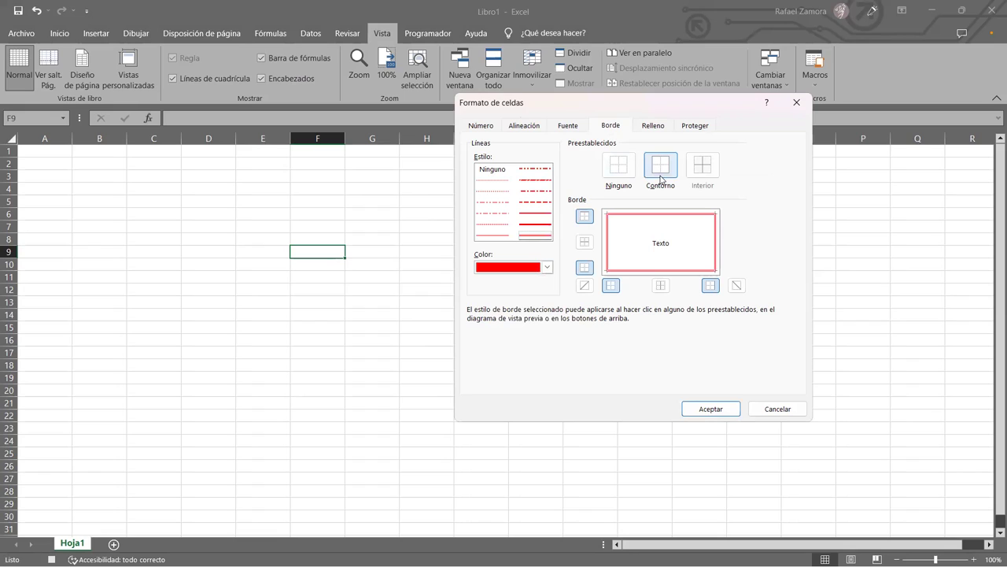
Set F9's font to bold italic and apply the formatting.
left_click(568, 127)
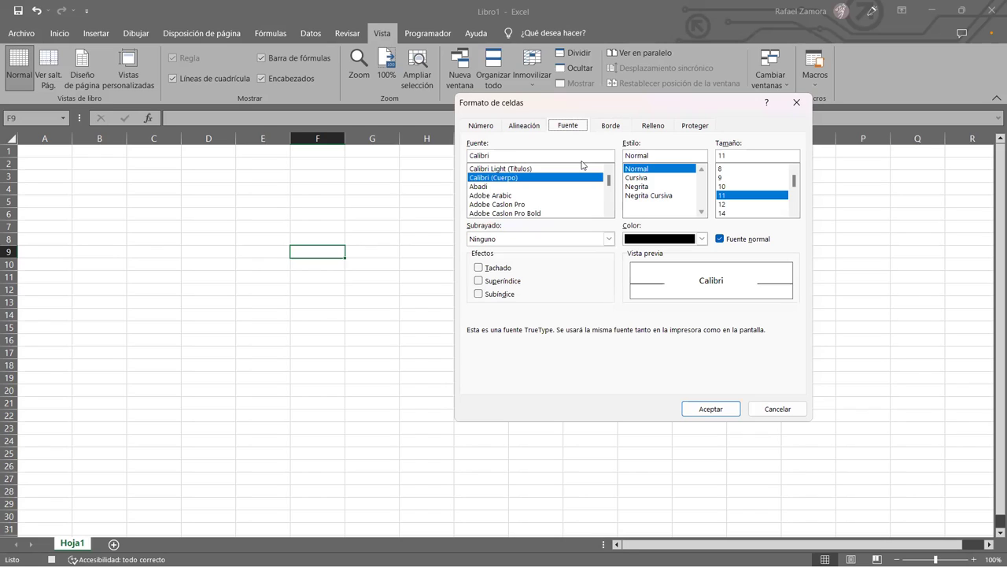
left_click(649, 187)
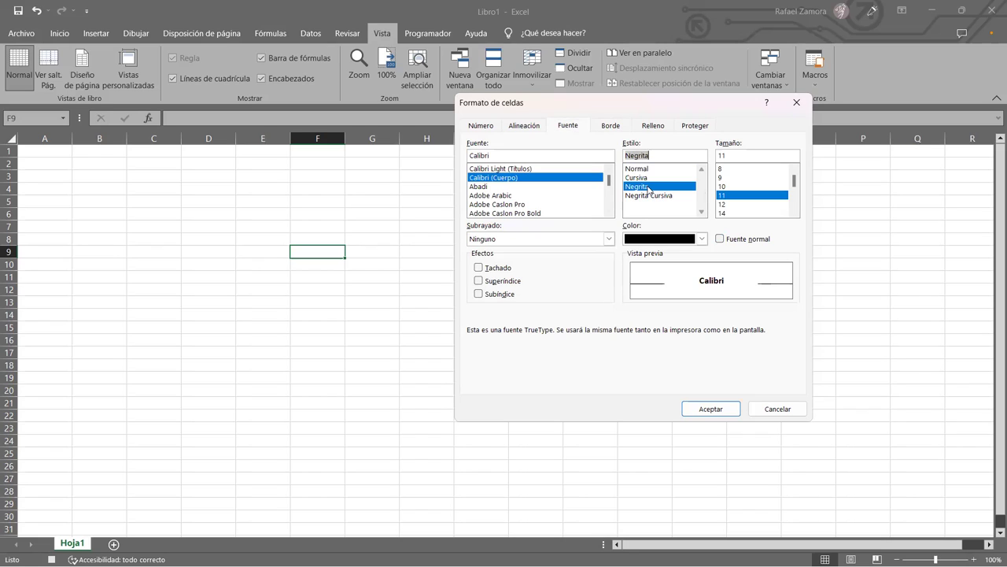
left_click(652, 179)
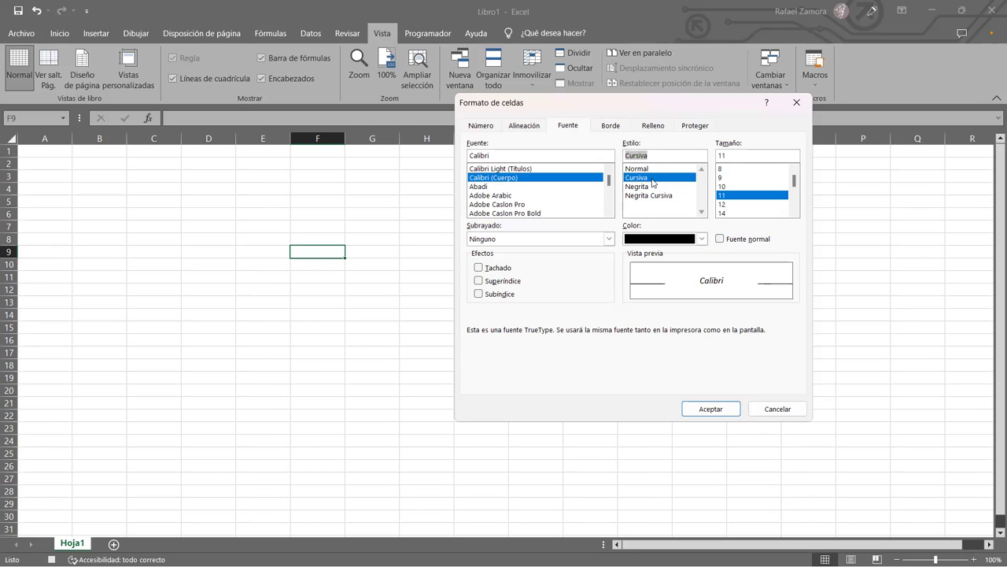
left_click(659, 195)
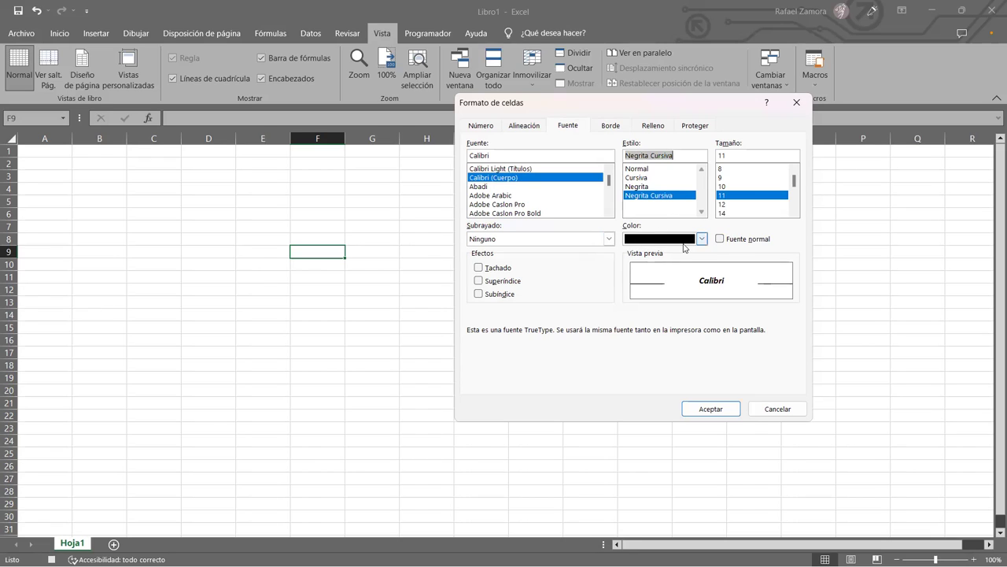
left_click(710, 409)
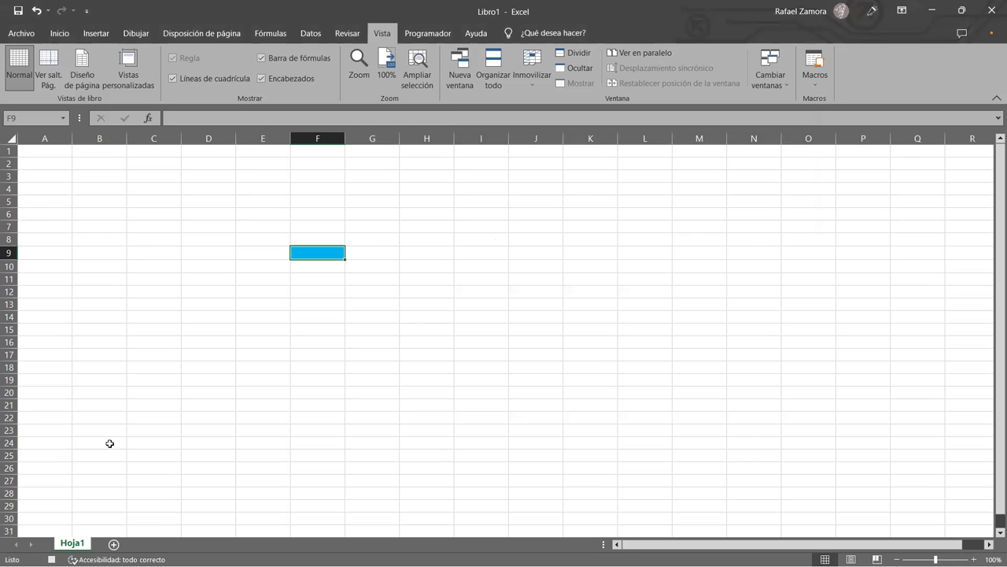
Stop the macro recording and clear F9 by filling blank F7 down to F14.
left_click(51, 558)
left_click(308, 225)
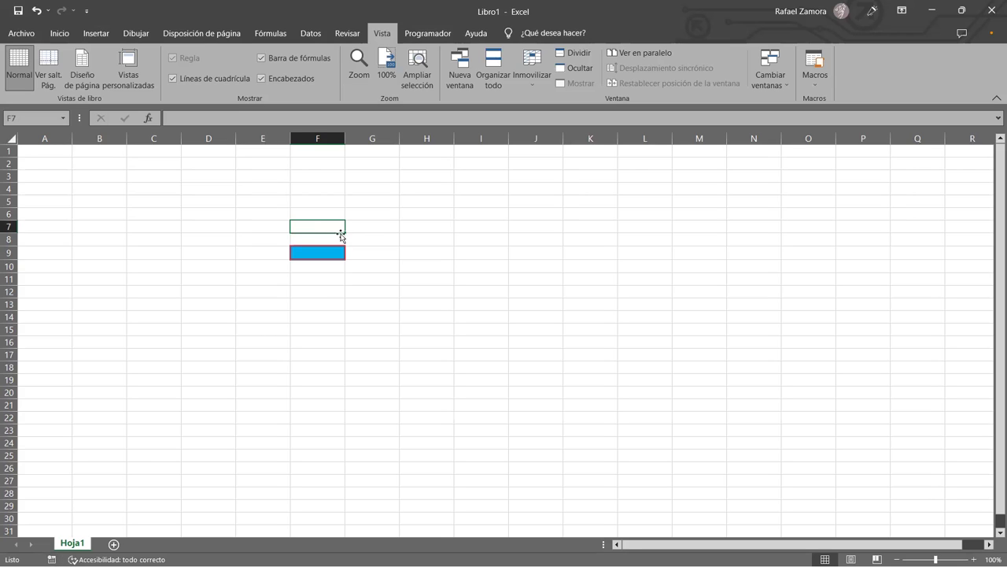
left_click_drag(343, 233, 342, 323)
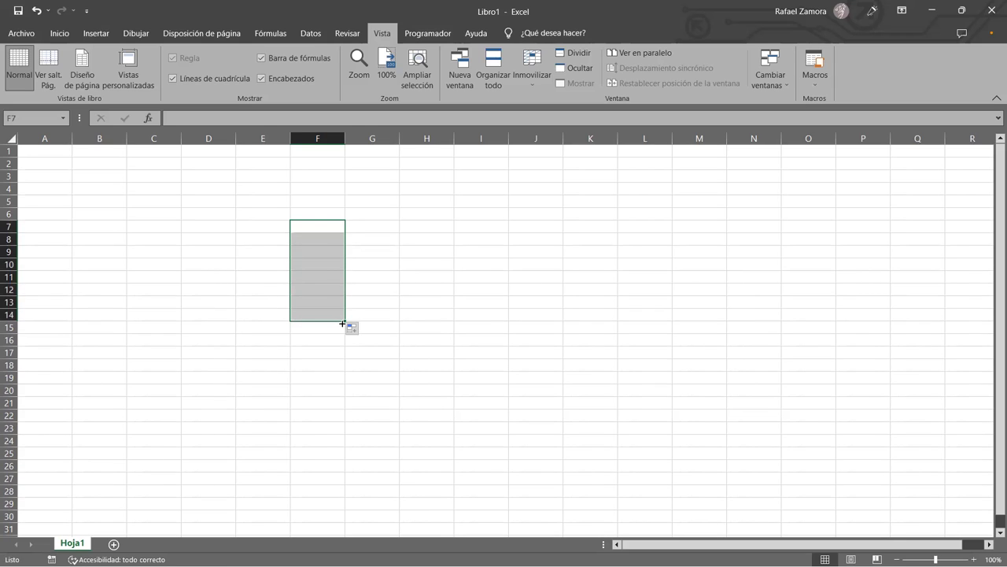
Move through cells I11, F11 and H11, ending with cell A1 selected.
left_click(488, 281)
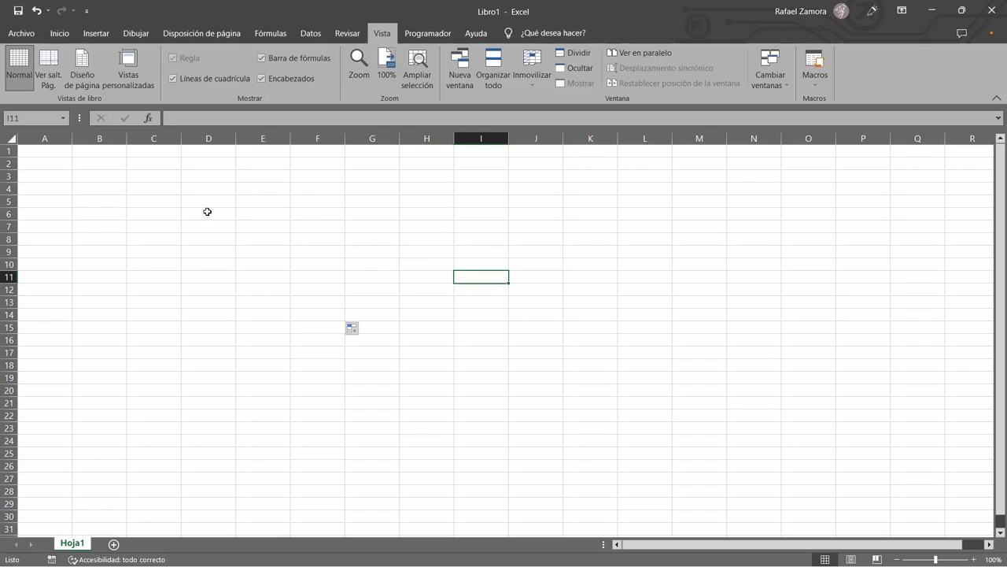
left_click(341, 277)
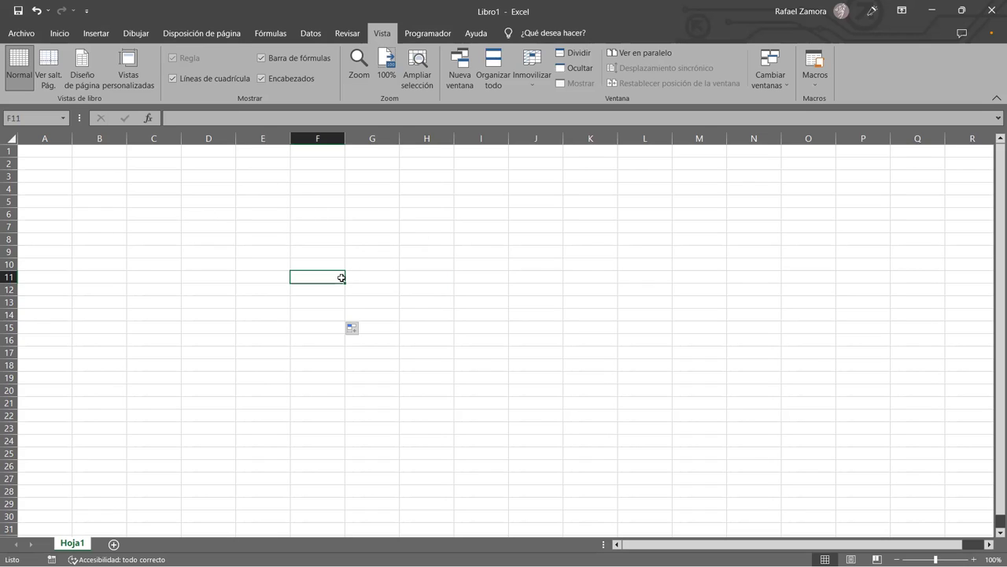
left_click(428, 278)
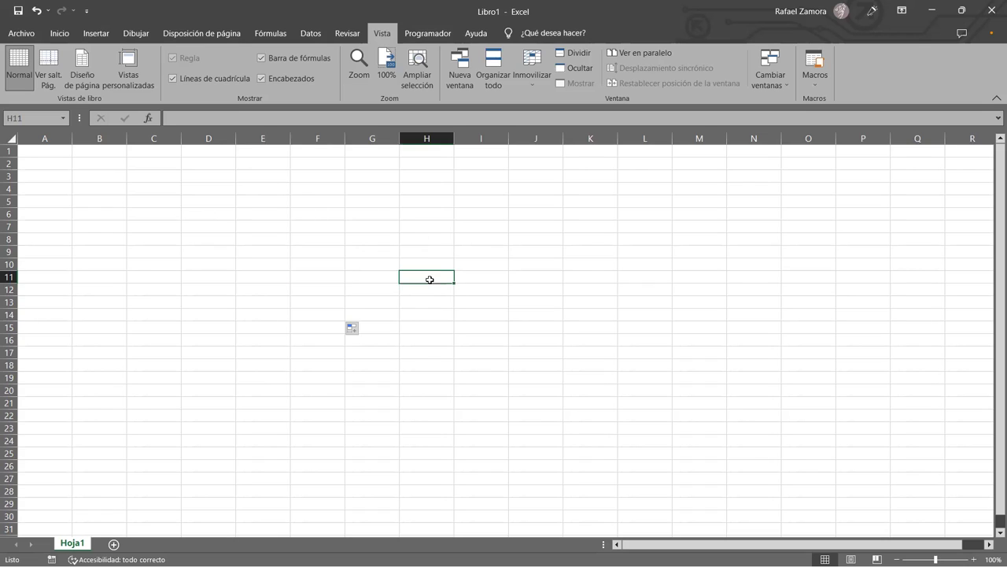
left_click(61, 162)
left_click_drag(47, 157, 54, 149)
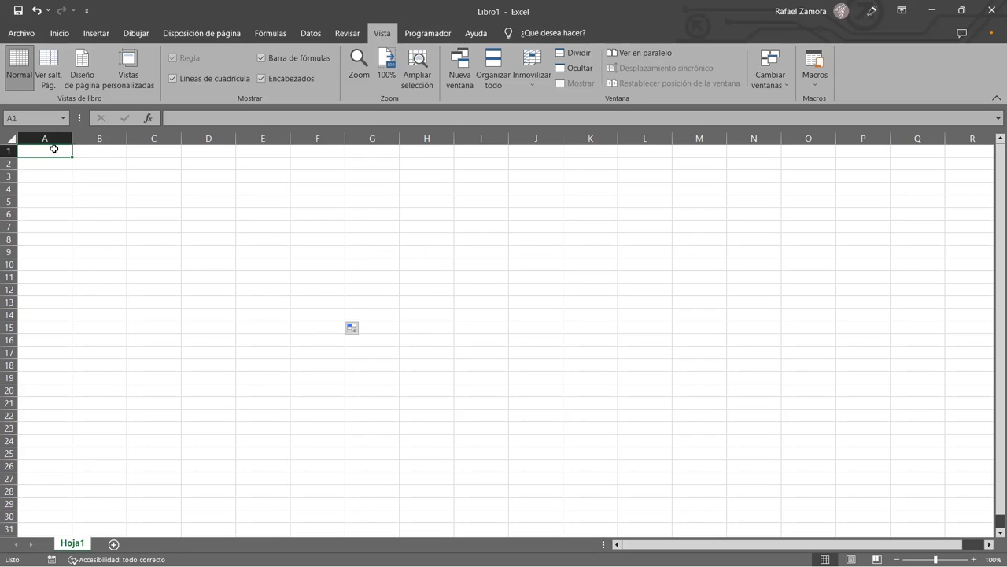
Run Formato_celda with Ctrl+Shift+A on A1, G5, C11:C16, F9:I9 and H13:I21.
key("ctrl+shift+a")
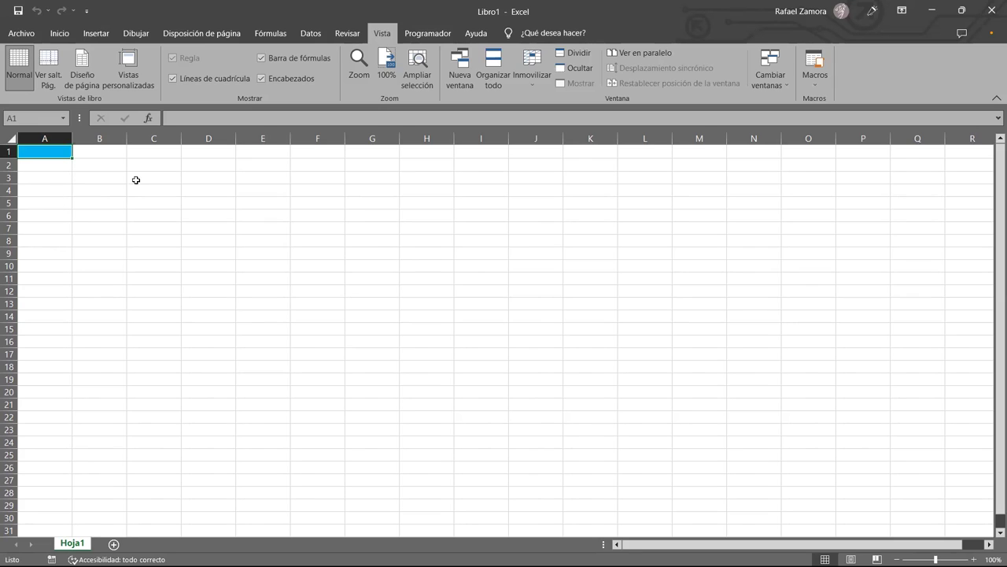
left_click(354, 200)
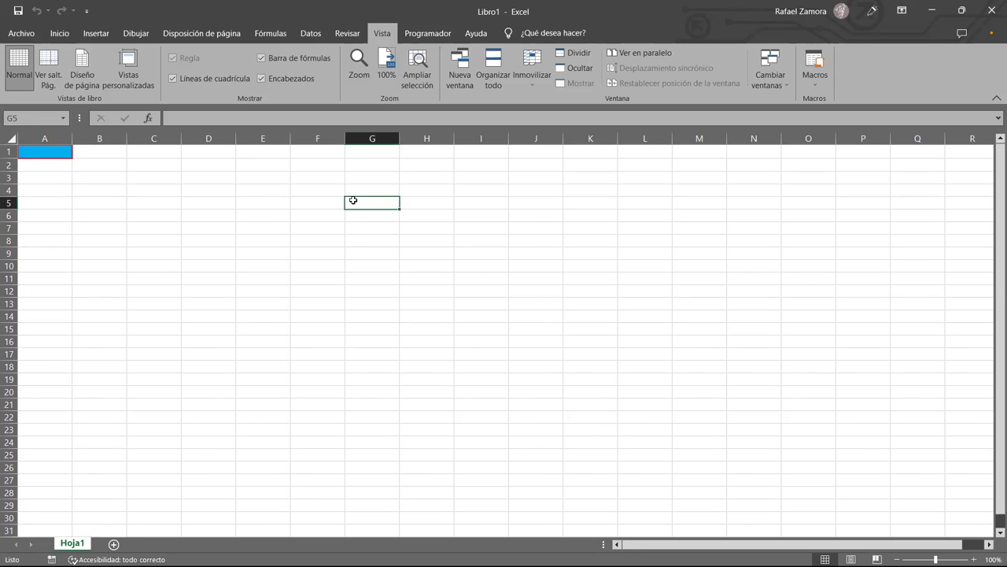
key("ctrl+shift+a")
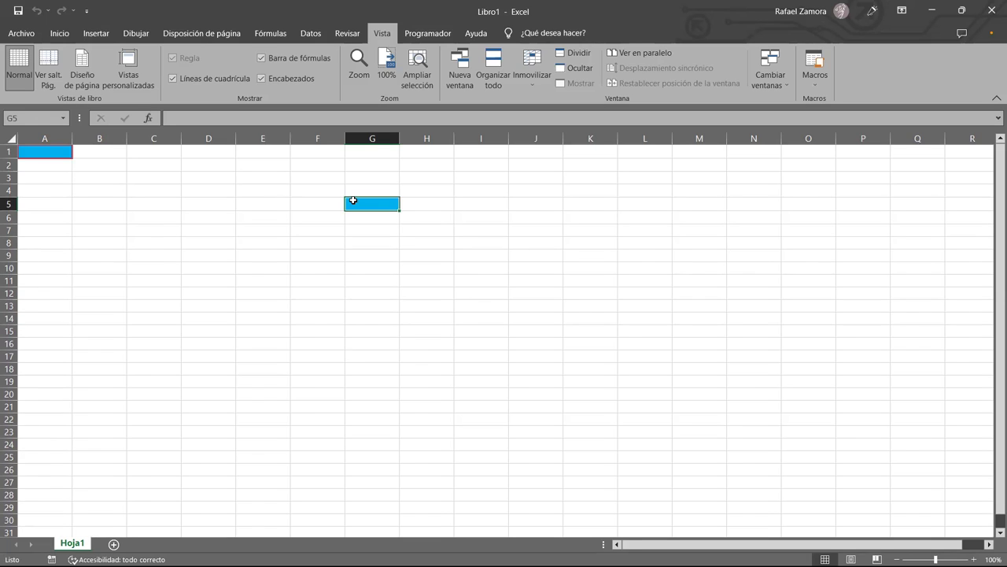
left_click(136, 277)
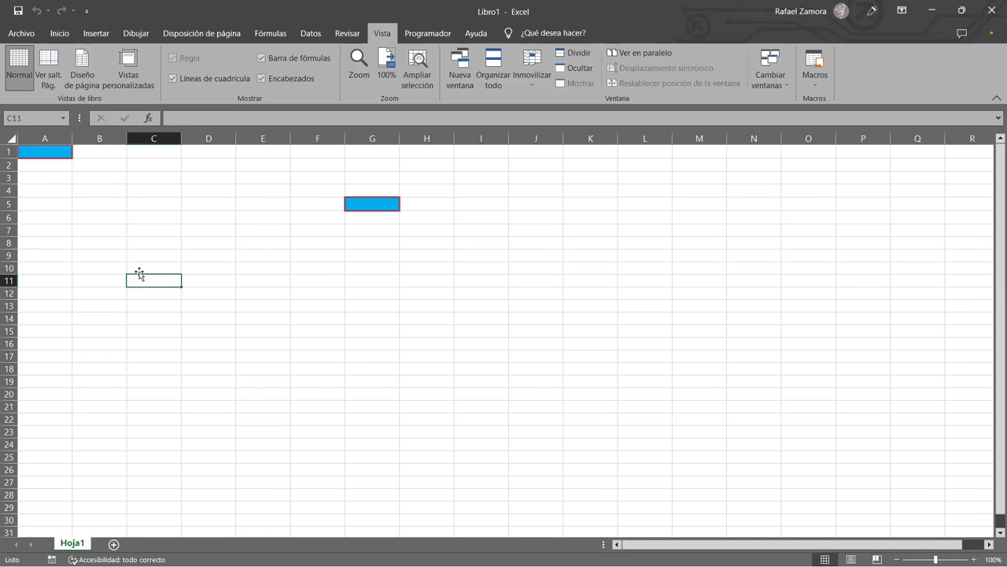
left_click_drag(139, 279, 139, 343)
key("ctrl+shift+a")
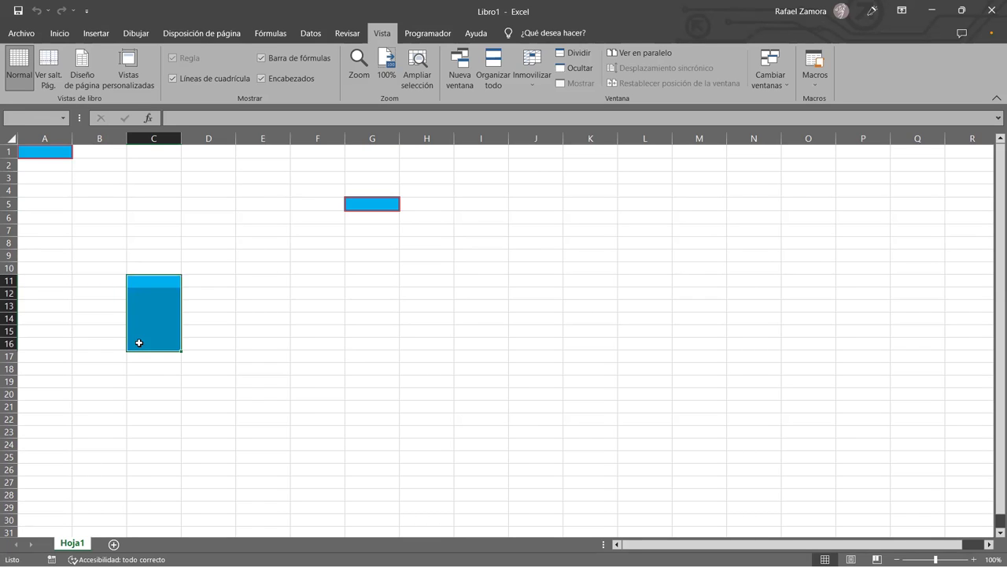
left_click_drag(325, 256, 502, 256)
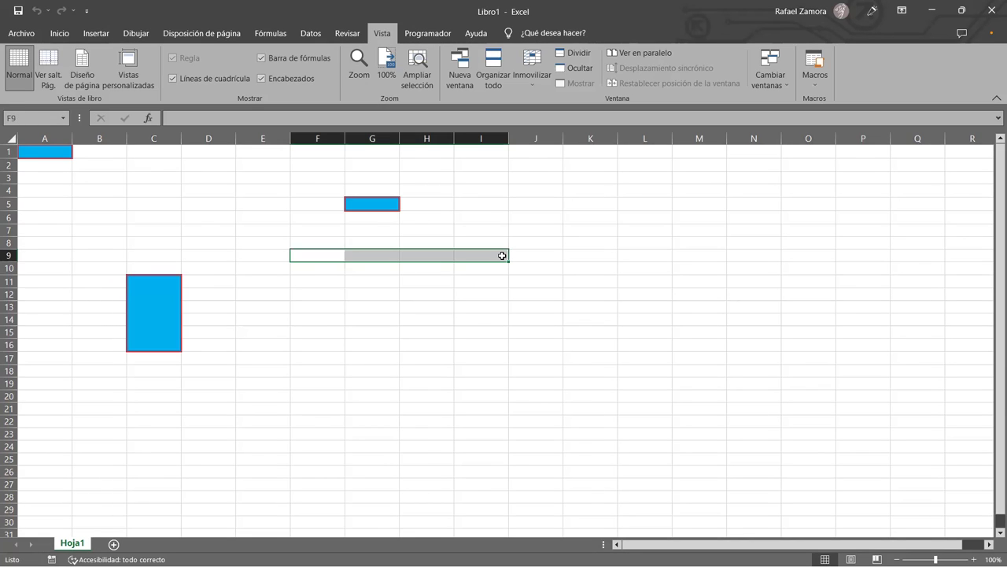
key("ctrl+shift+a")
left_click_drag(413, 307, 504, 409)
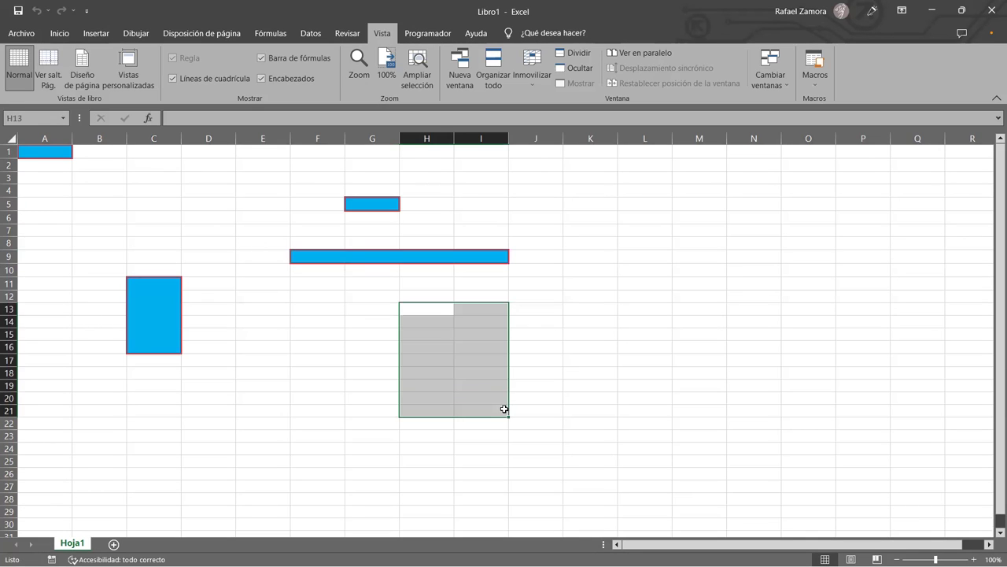
key("ctrl+shift+a")
left_click(643, 336)
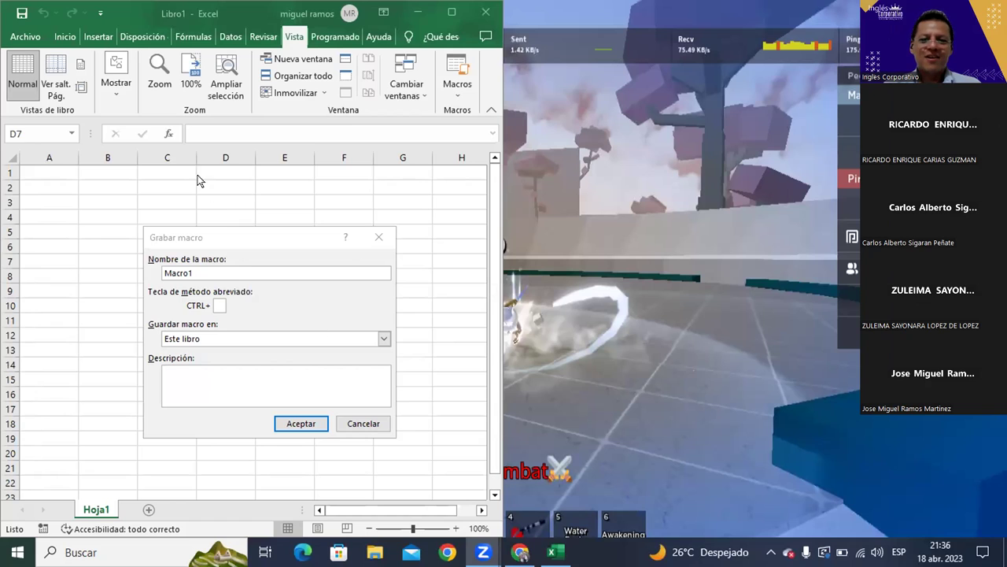
Set the new macro's shortcut key to Ctrl+Shift+A.
left_click(149, 25)
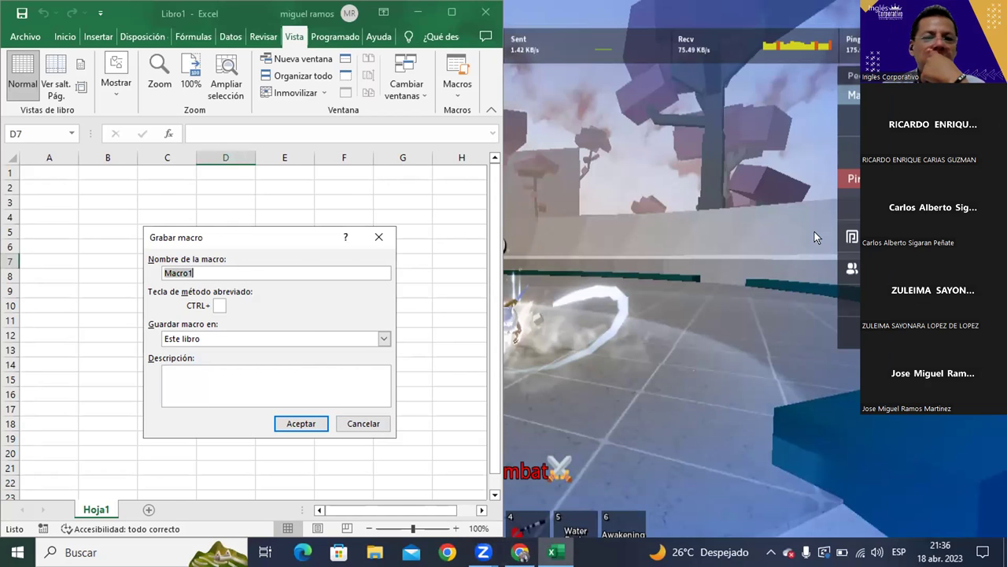
left_click(222, 307)
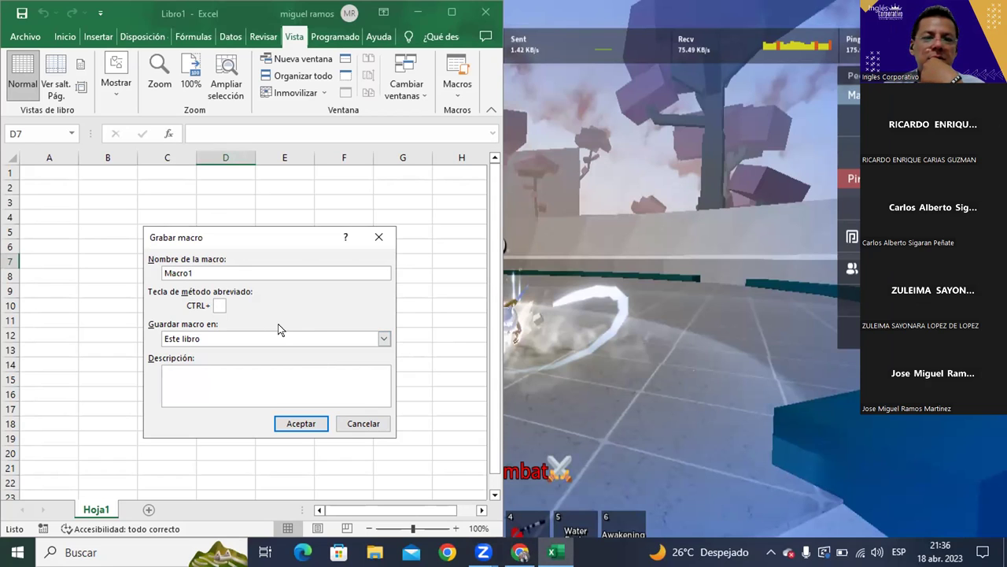
type("A")
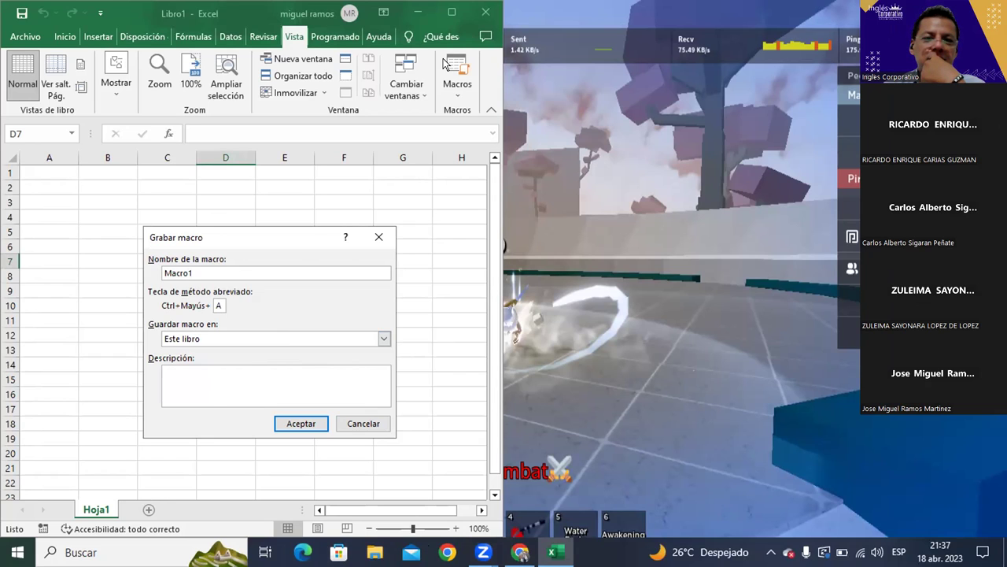
left_click(524, 289)
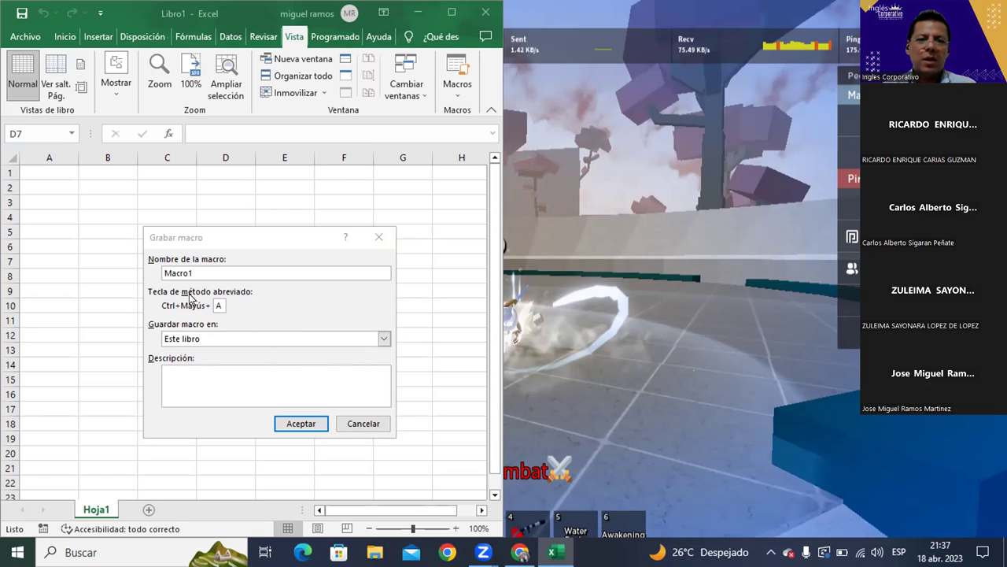
Name the macro Formato_celda, describe it as 'Macro para aplicar formato celda', and start recording.
left_click(244, 272)
key("BackSpace")
key("BackSpace")
key("BackSpace")
type("Formato_celda")
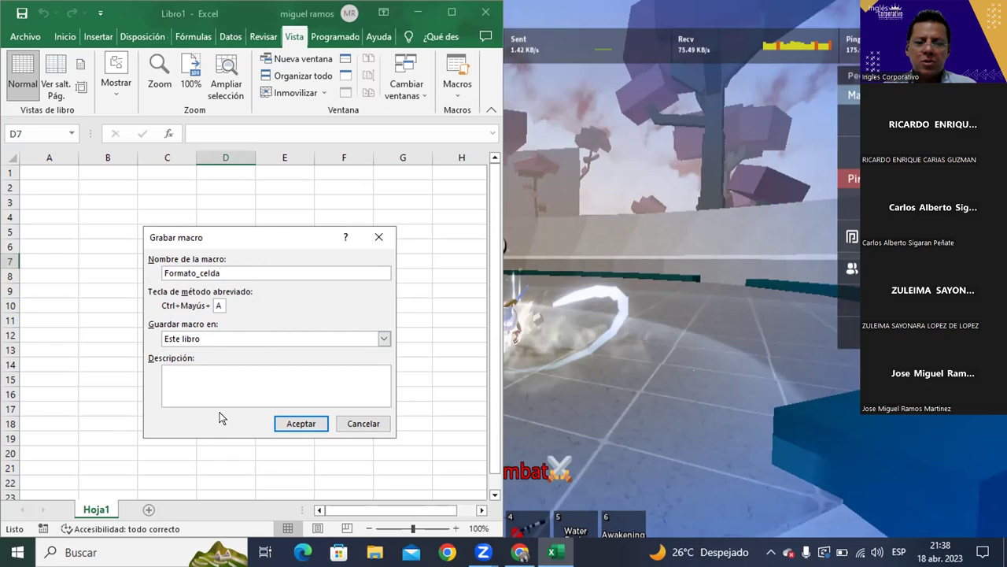
left_click(230, 371)
type("ioMtdac")
key("BackSpace")
key("BackSpace")
key("BackSpace")
key("BackSpace")
key("BackSpace")
key("BackSpace")
type("Macro para aplicar formato celda")
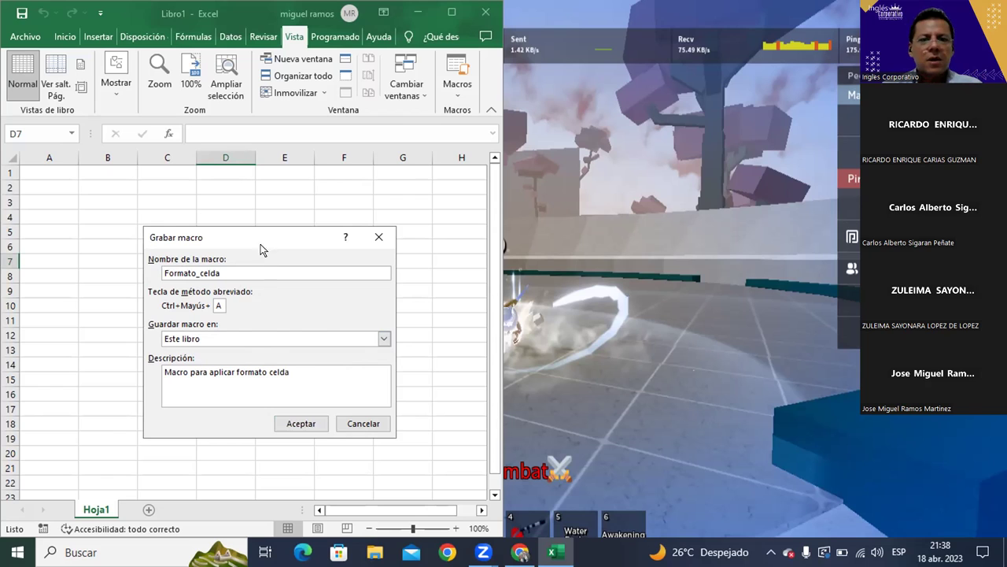
left_click(295, 424)
Stop recording, delete the Formato_celda macro from Ver macros, and select cell D9.
left_click(299, 418)
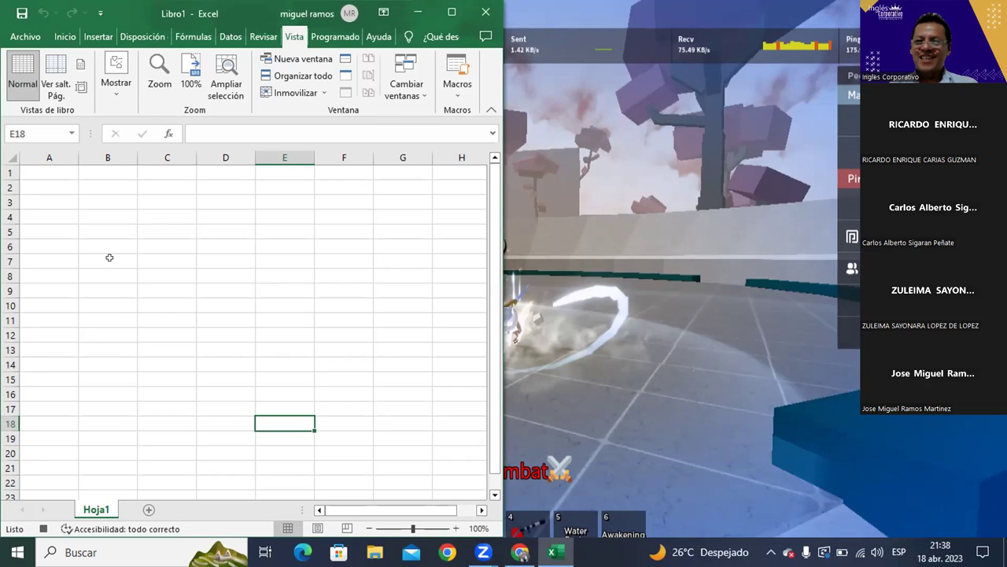
left_click(44, 529)
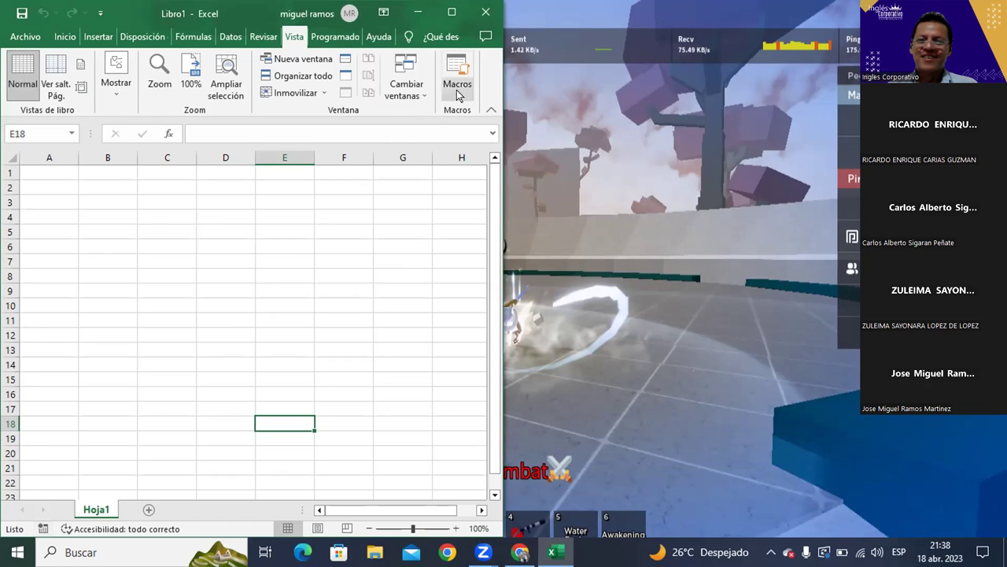
left_click(457, 87)
left_click(488, 112)
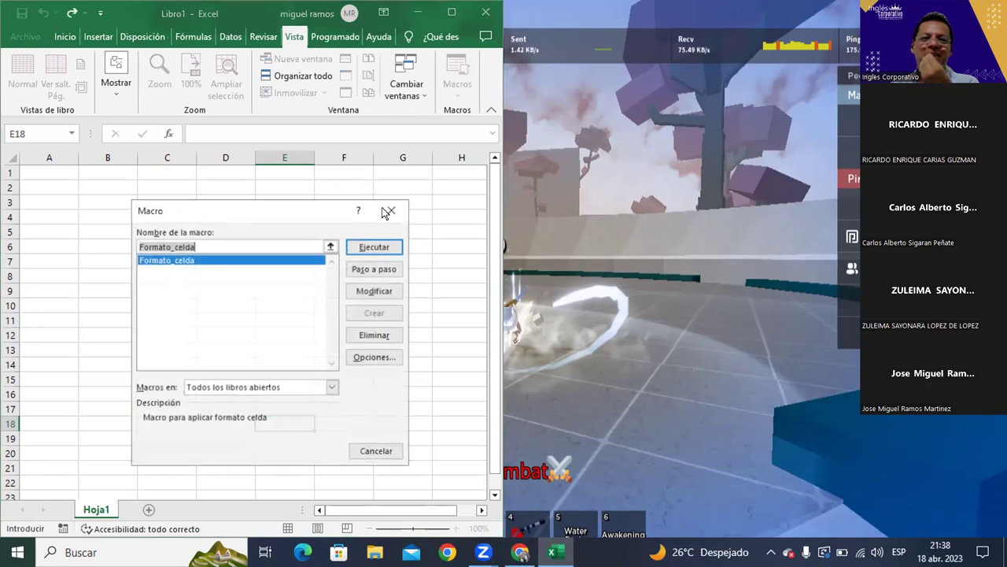
left_click(374, 335)
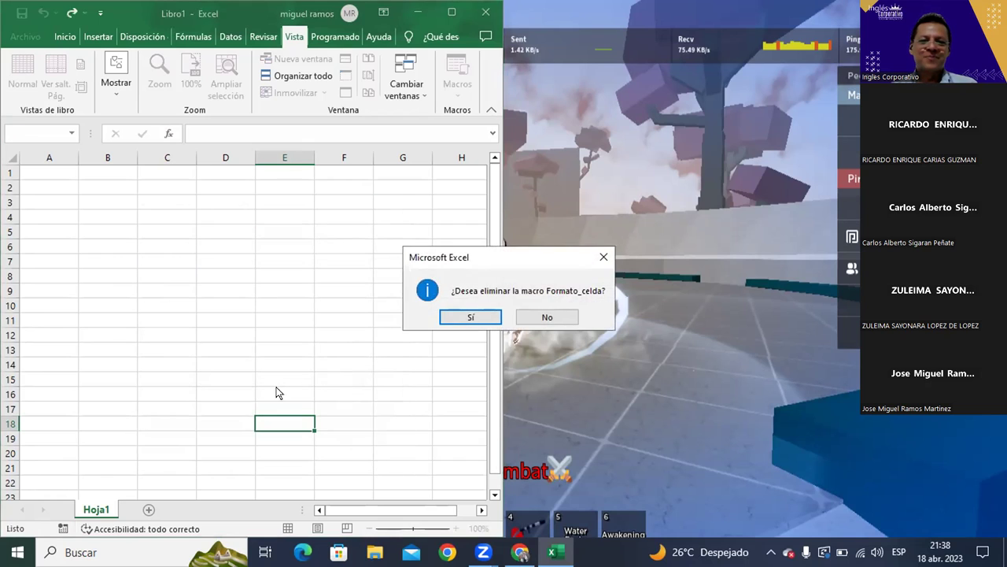
left_click(469, 315)
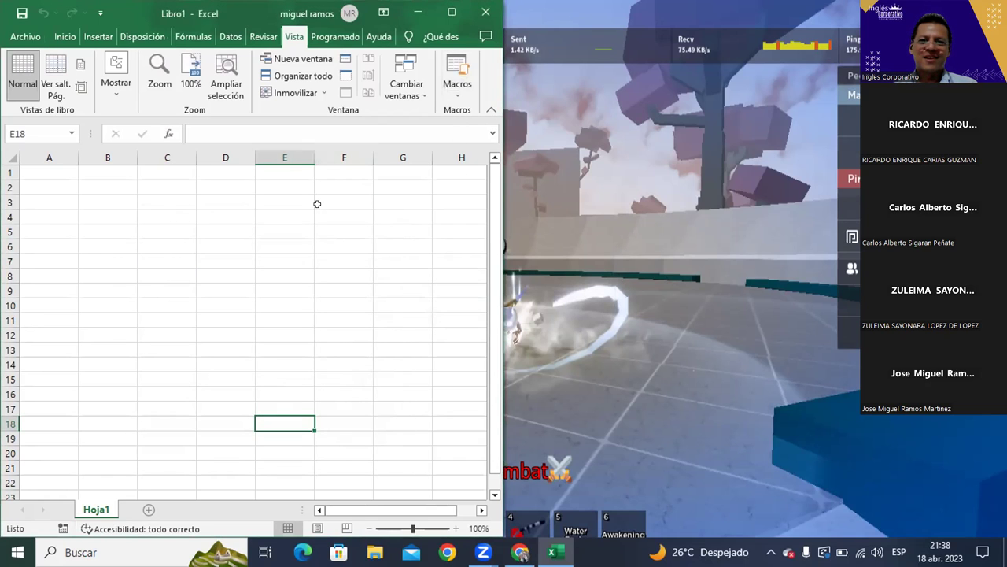
left_click(233, 285)
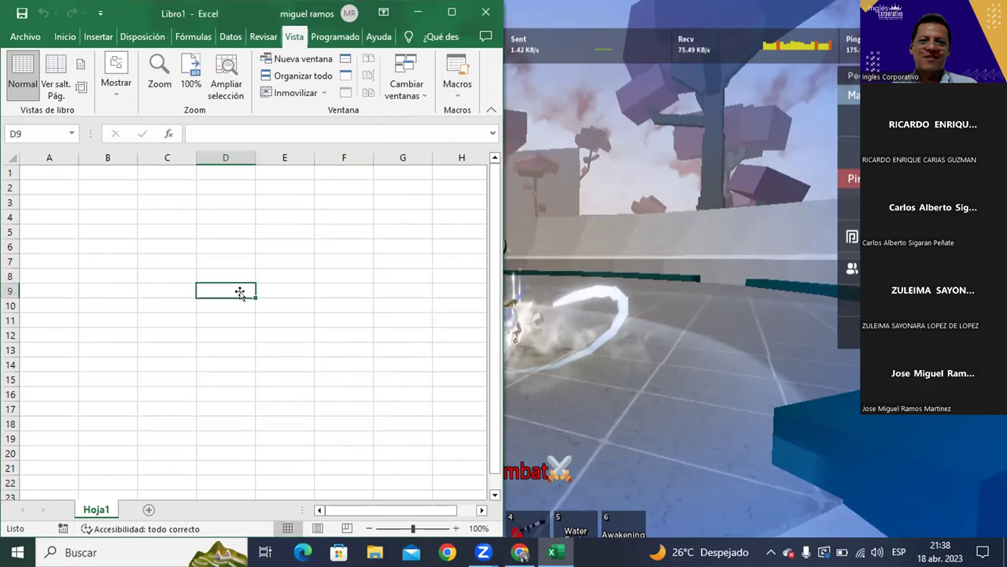
left_click(458, 94)
Fill in name Forma_celda, shortcut A and description 'Macro para aplicar formato a celda'.
left_click(494, 128)
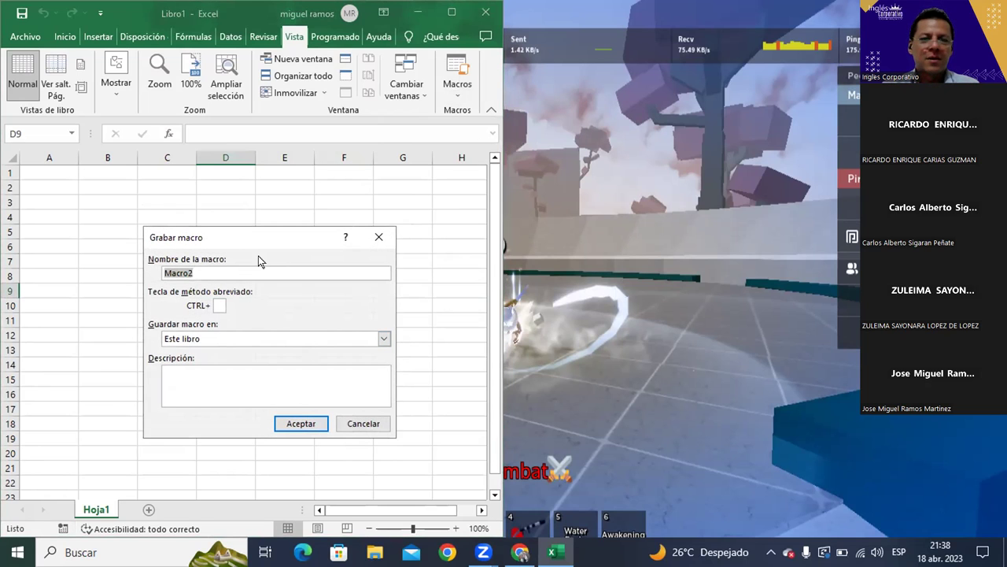
type("Forma_celda")
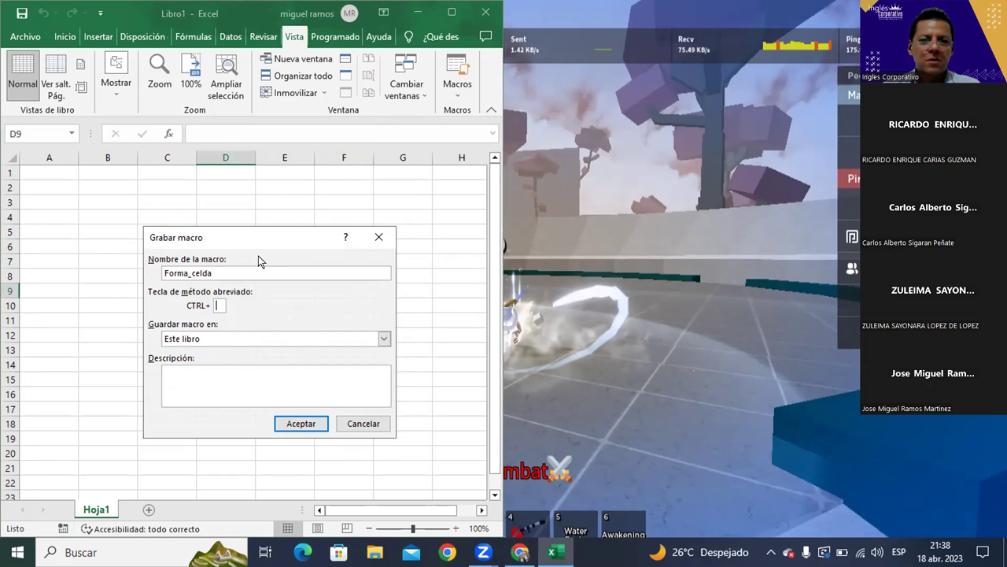
type("A")
left_click(236, 373)
type("Forma")
key("BackSpace")
key("BackSpace")
key("BackSpace")
key("BackSpace")
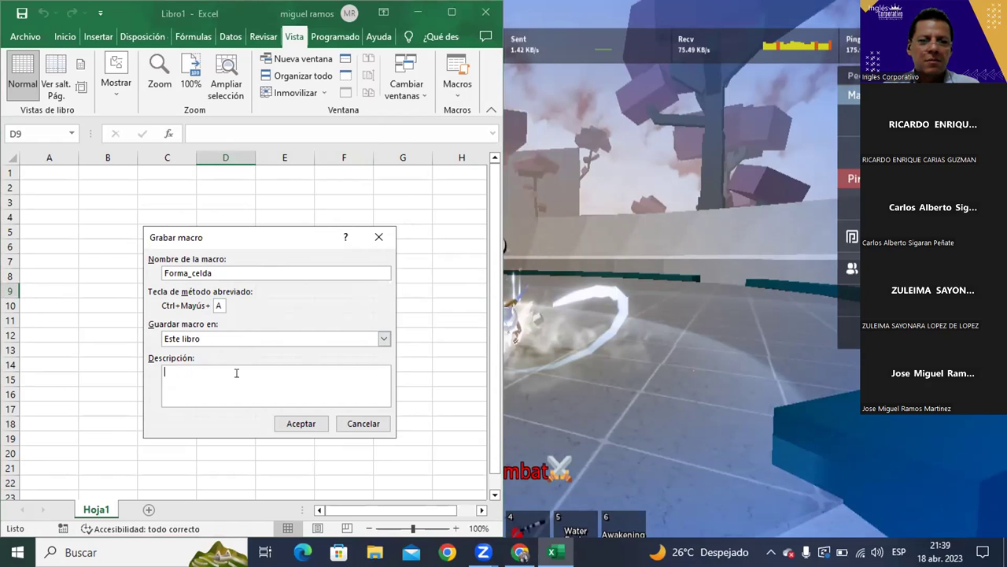
type("Mar")
key("BackSpace")
key("BackSpace")
type("ar")
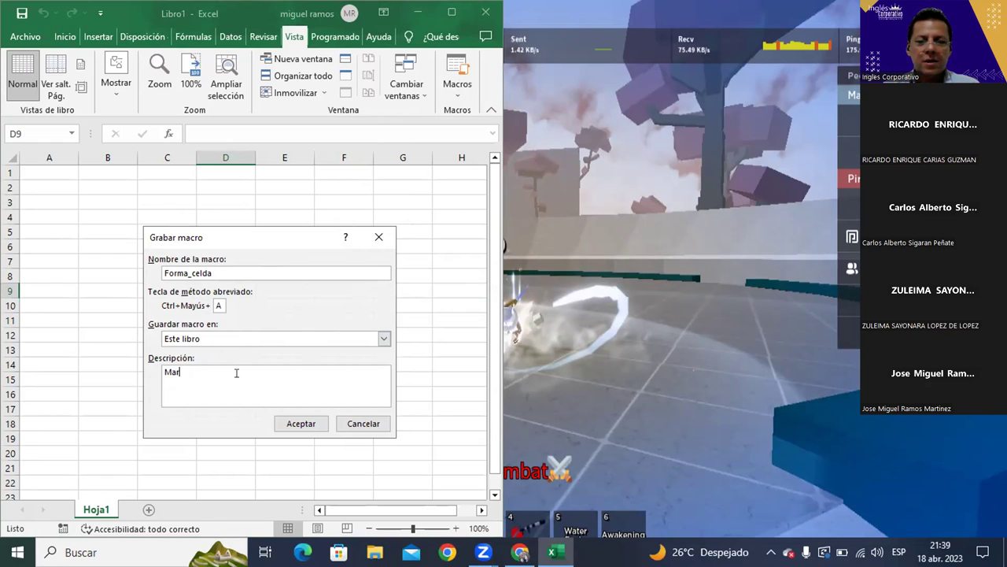
key("BackSpace")
type("cro para aplicar")
key("BackSpace")
key("BackSpace")
key("BackSpace")
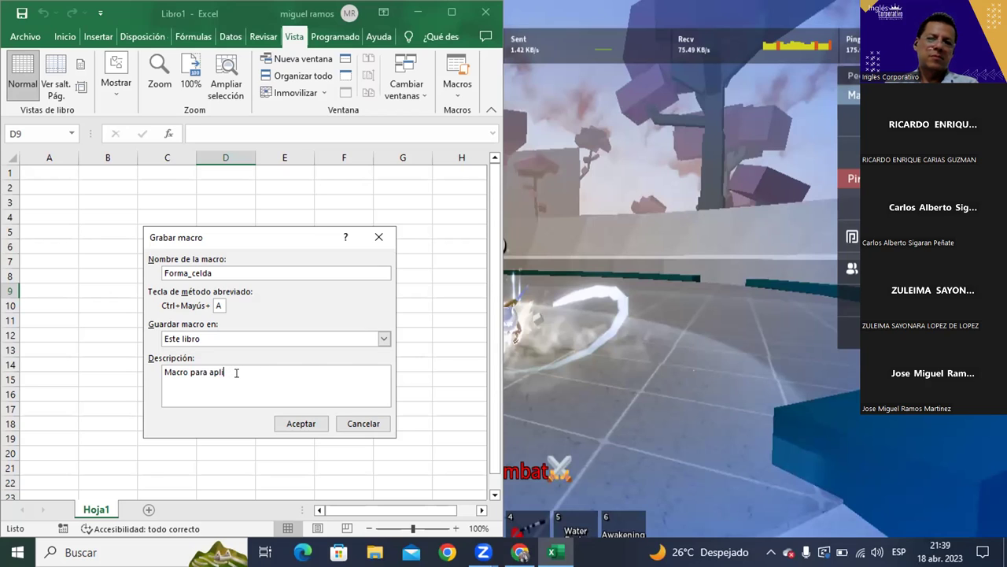
type("car formato a celda")
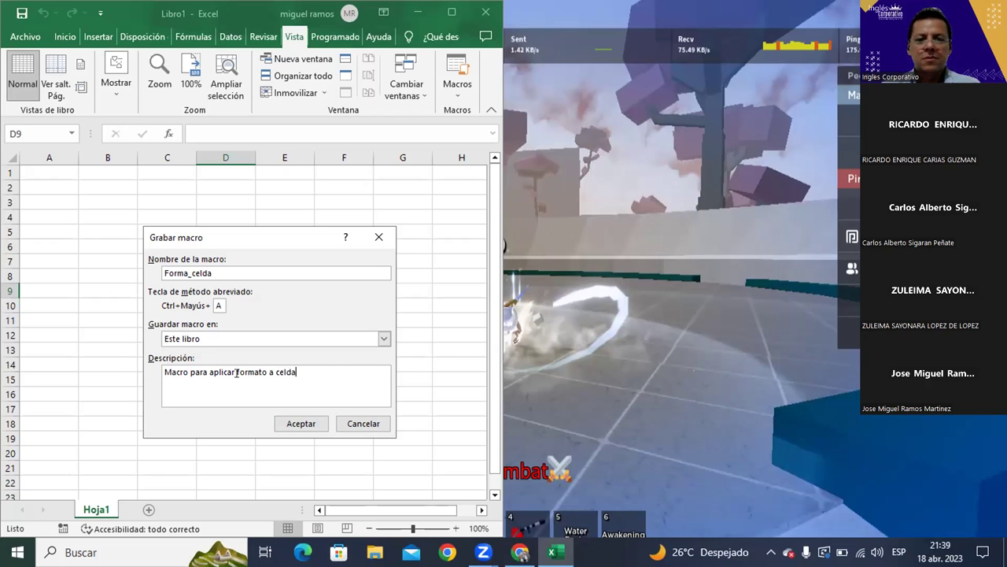
Confirm the Grabar macro dialog so Forma_celda starts recording.
left_click(295, 420)
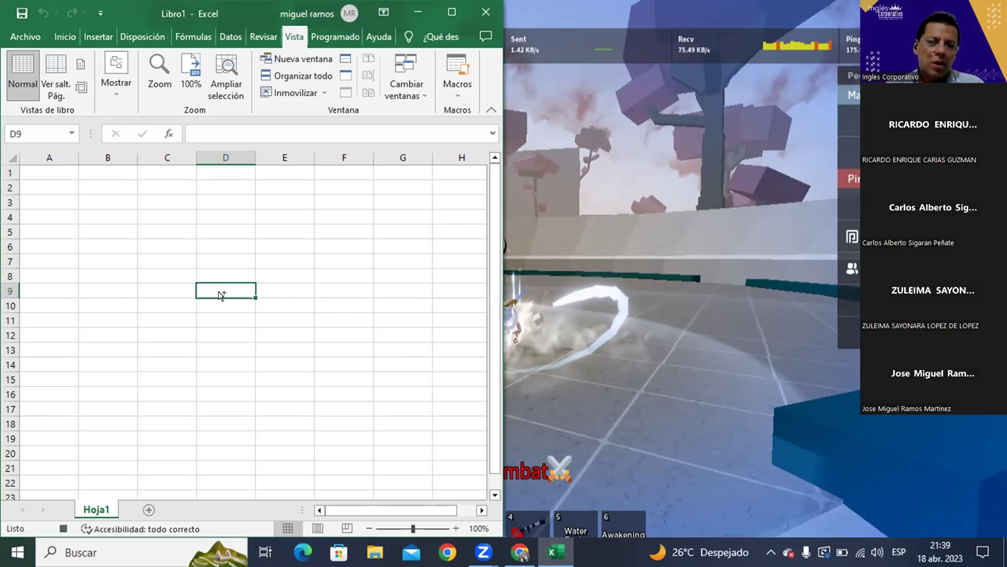
In Format Cells, give D9 a thick yellow outline border.
key("ctrl+1")
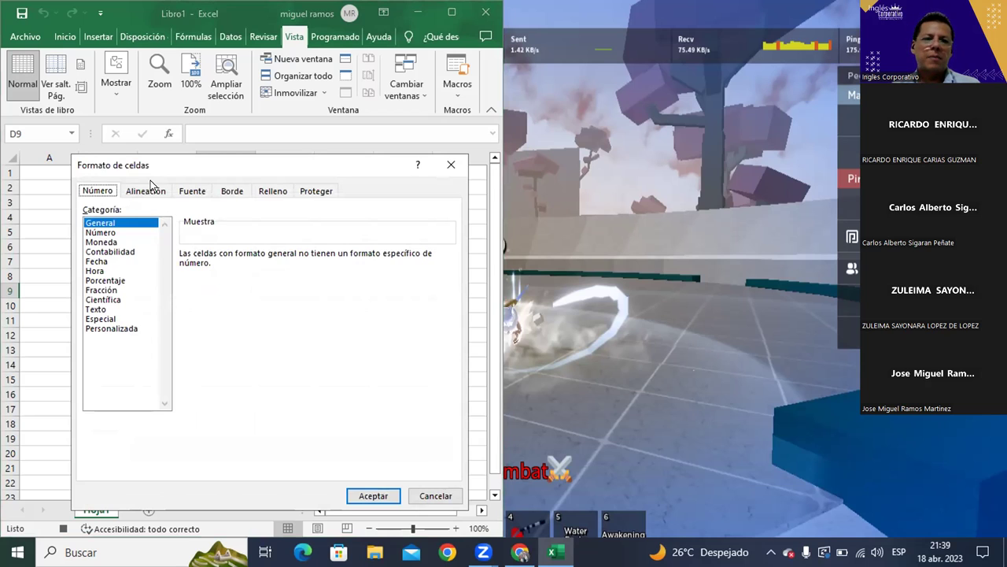
left_click(231, 191)
left_click(160, 297)
left_click(289, 233)
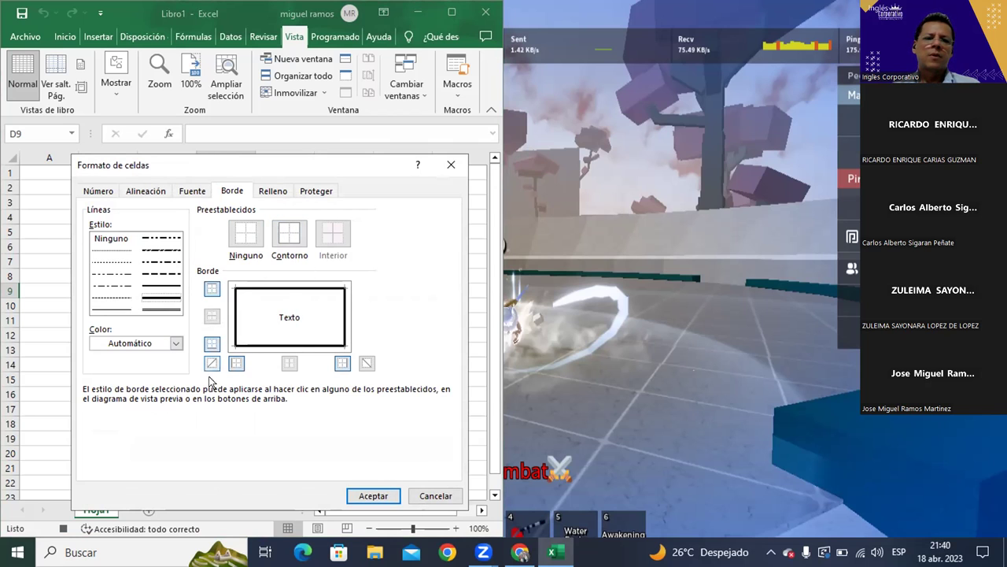
left_click(176, 343)
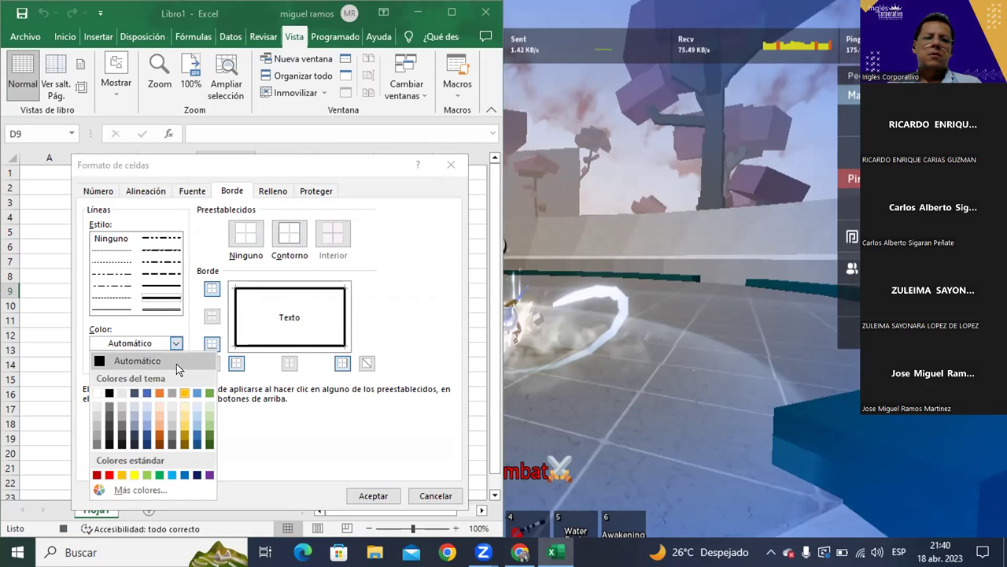
left_click(184, 393)
Make the font bold, size 12, and reapply the yellow outline after removing a stray diagonal.
left_click(189, 191)
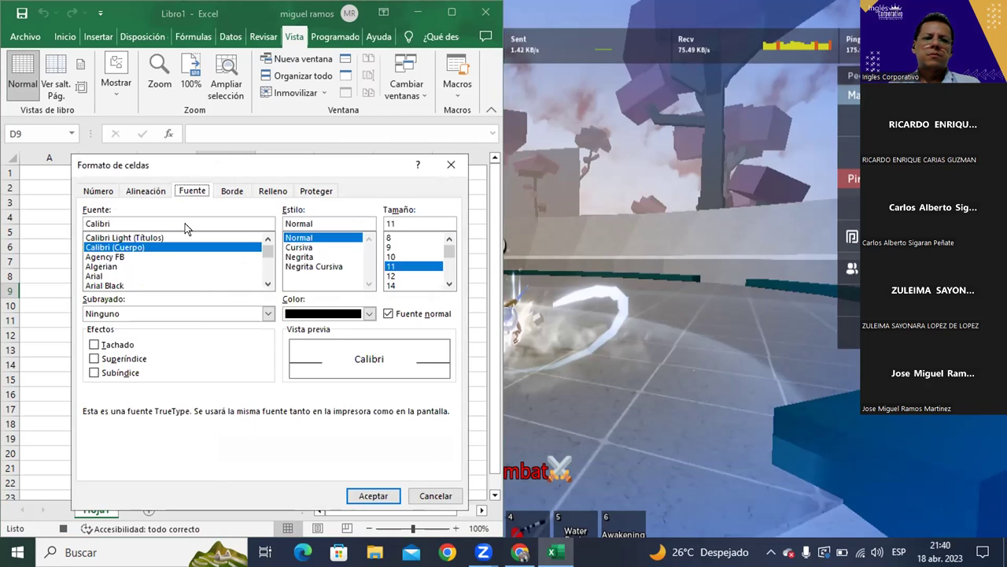
left_click(304, 258)
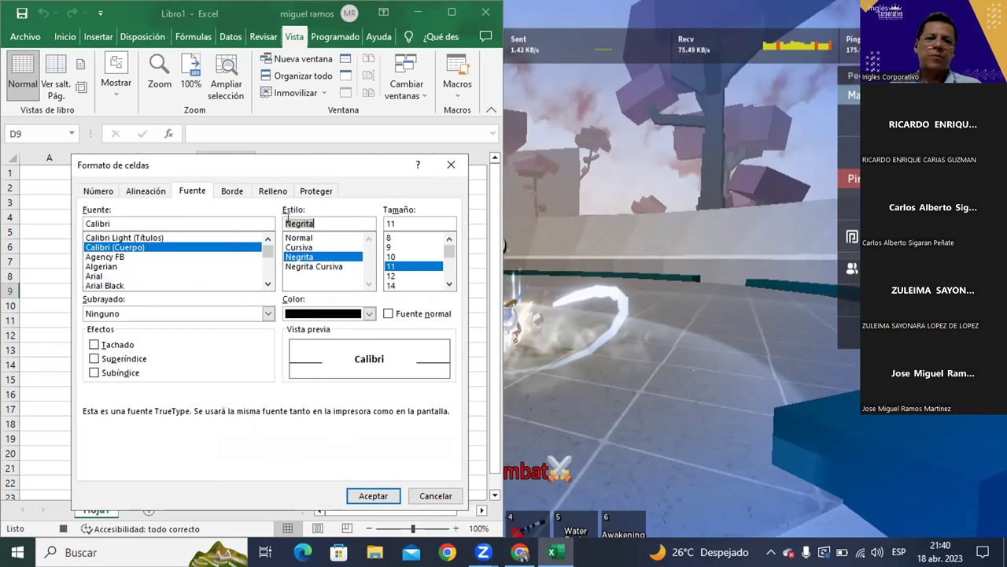
left_click(231, 191)
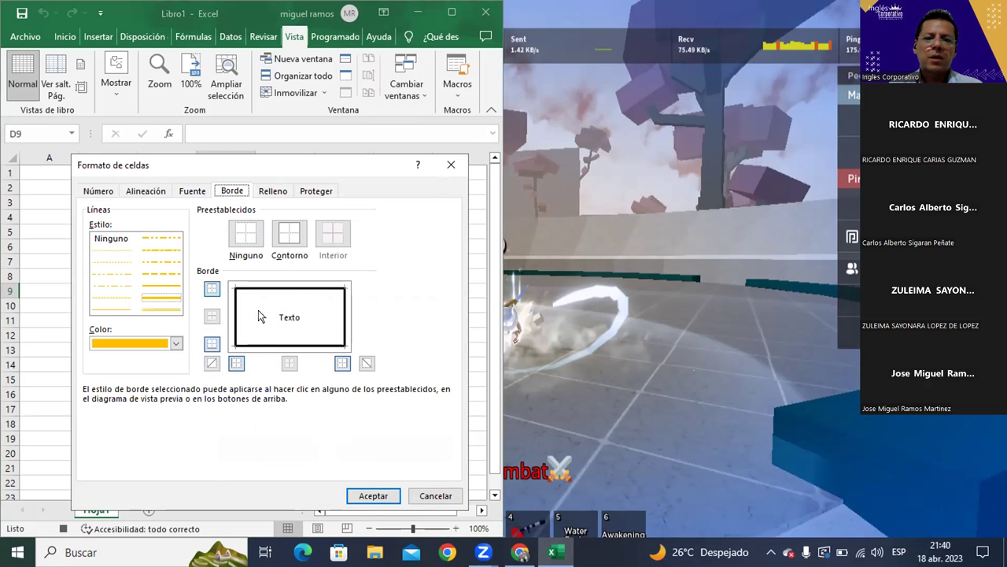
left_click(271, 315)
left_click(280, 237)
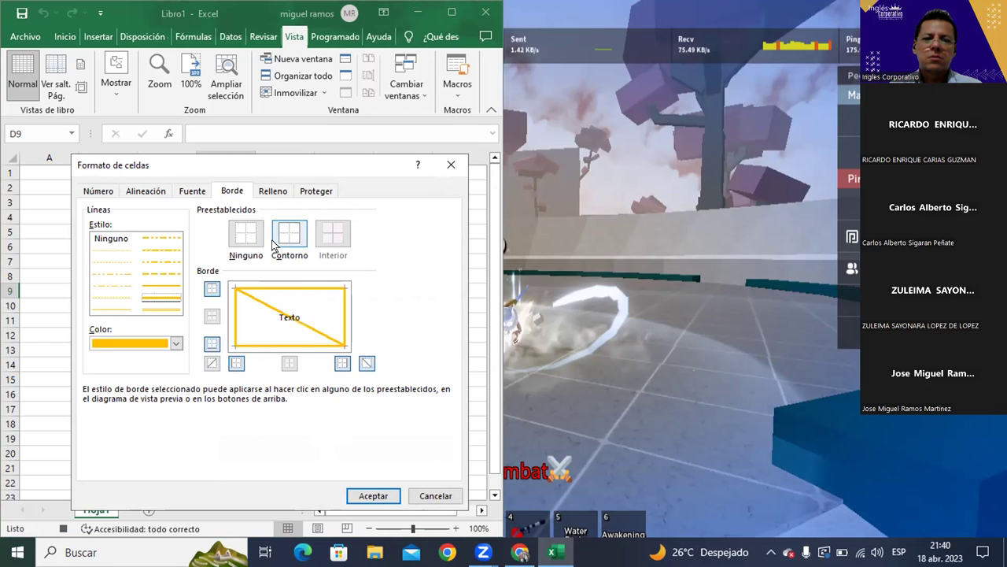
left_click(244, 239)
left_click(285, 234)
left_click(192, 191)
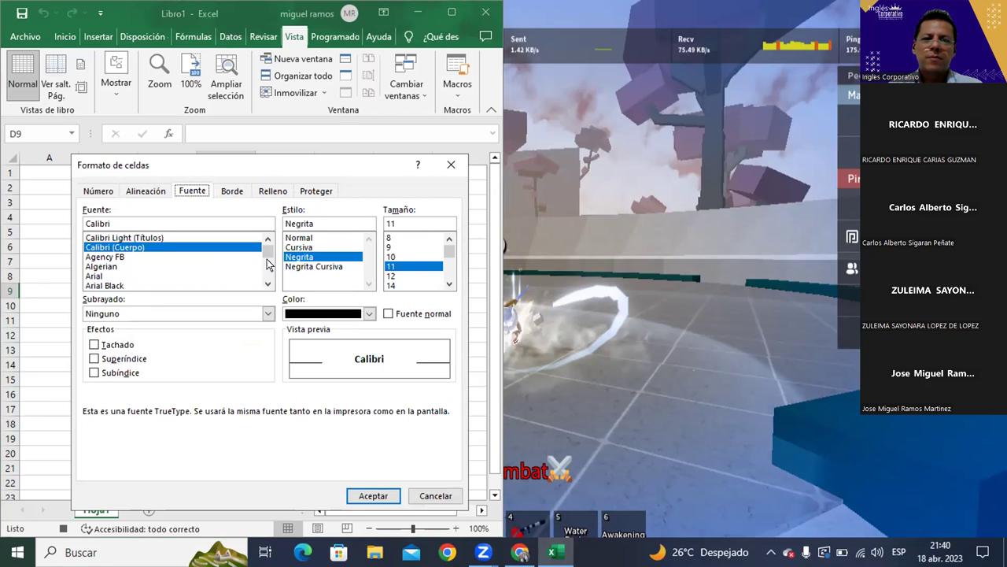
left_click(390, 276)
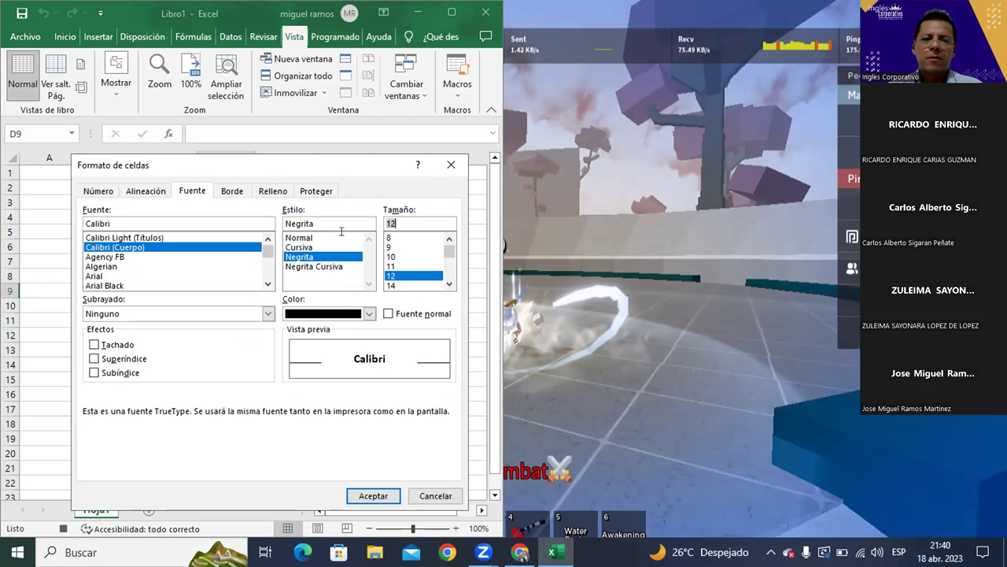
left_click(265, 191)
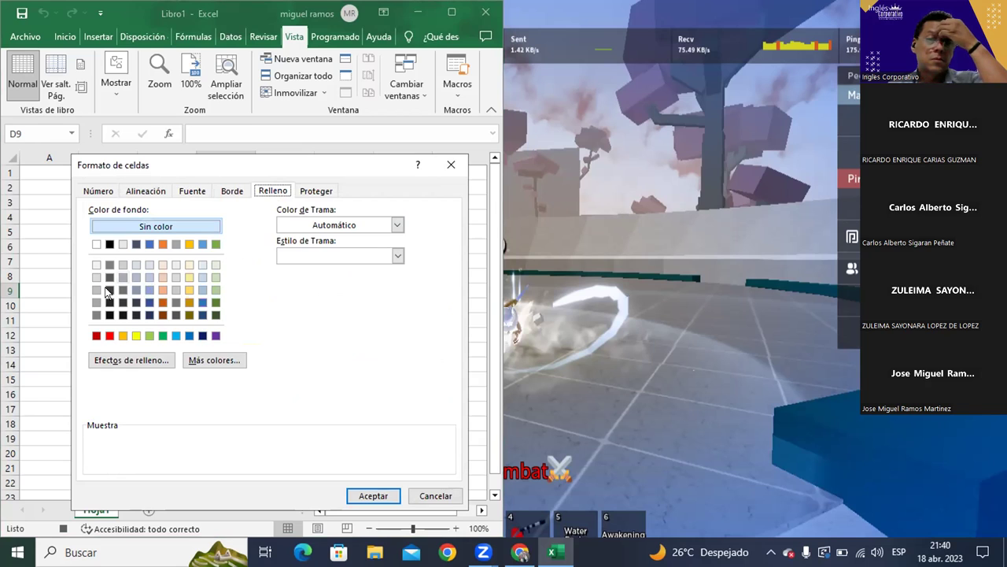
Fill D9 blue, apply the formatting, then select D6:D12.
left_click(213, 276)
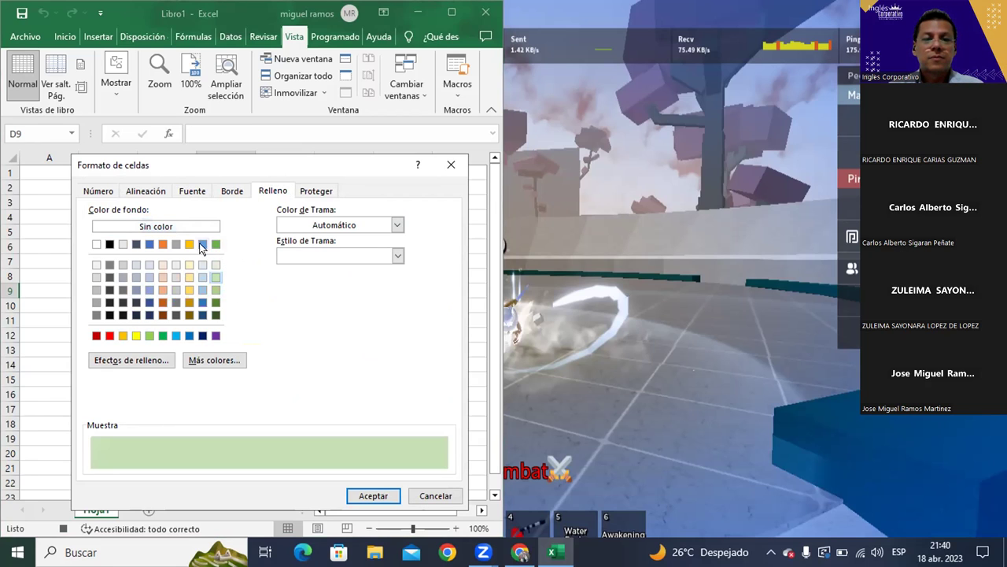
left_click(203, 244)
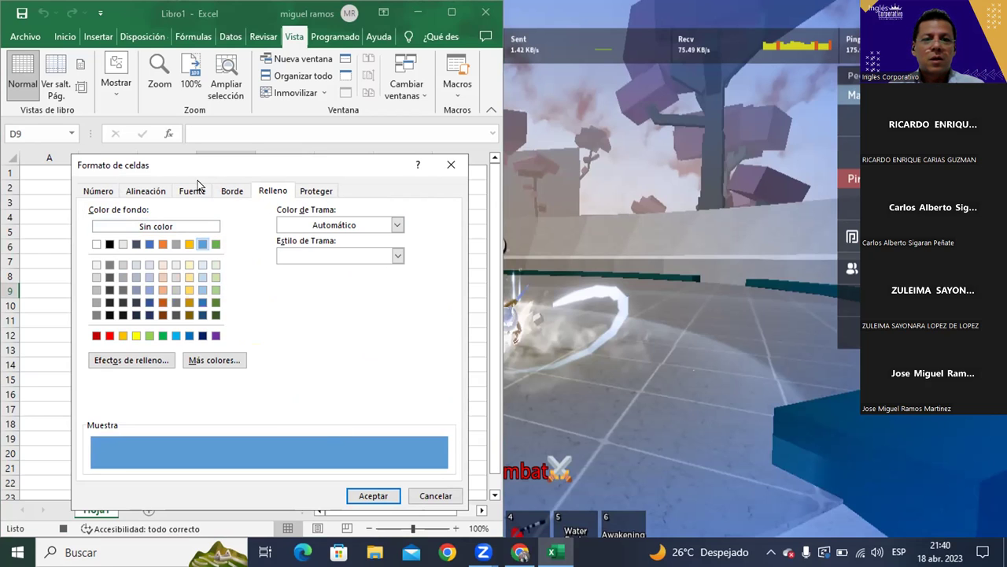
left_click(191, 191)
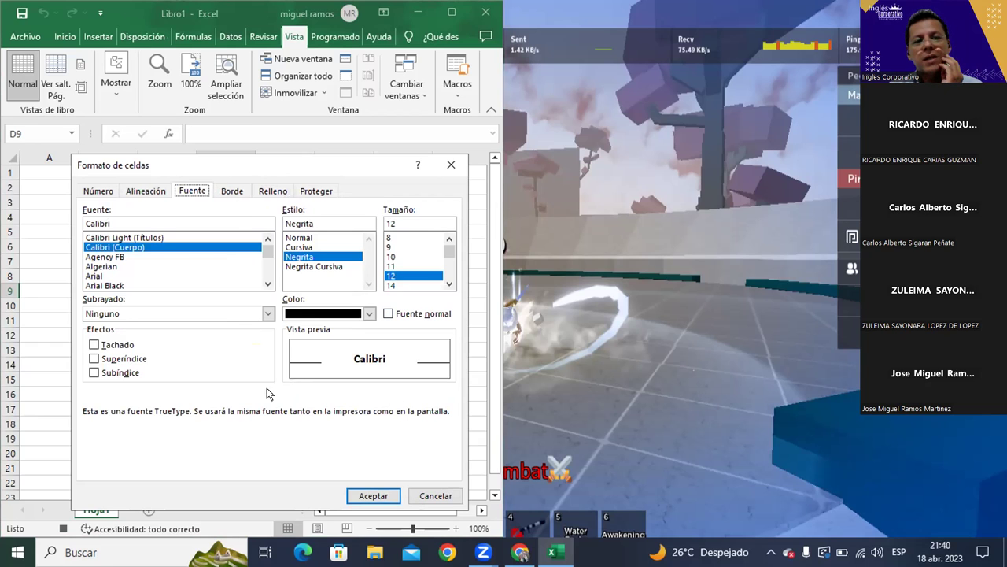
left_click(373, 495)
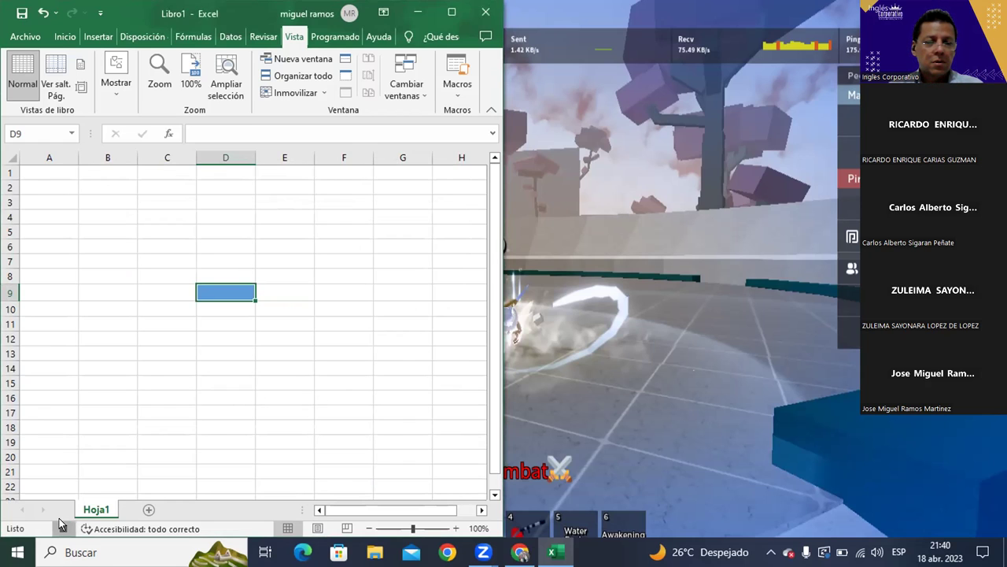
mouse_move(227, 244)
left_mouse_down()
mouse_move(222, 336)
mouse_move(224, 244)
mouse_move(243, 340)
left_mouse_up()
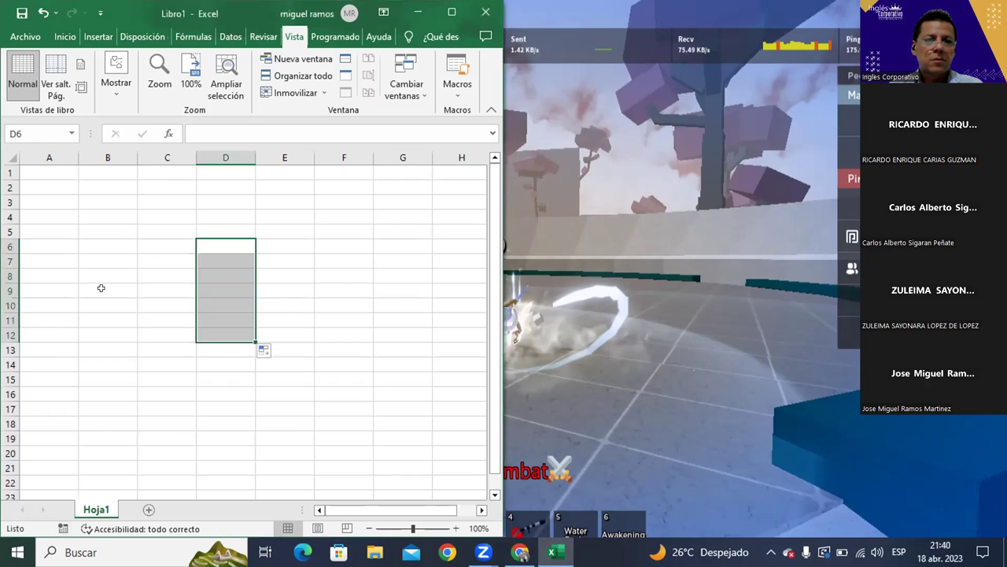
Undo the D6:D12 fill and apply the recorded formatting macro to D6.
key("ctrl+z")
key("ctrl+z")
key("ctrl+z")
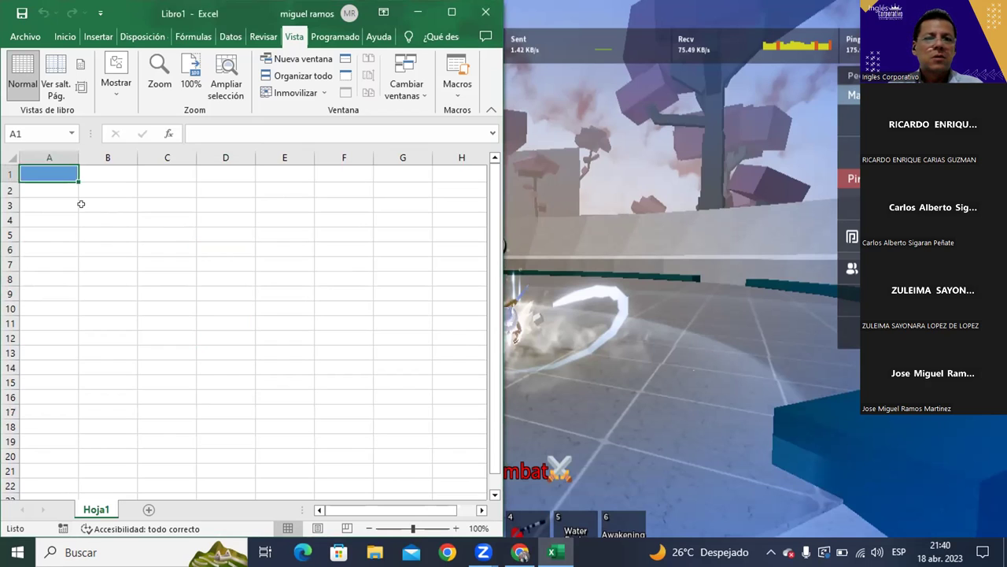
key("Right")
key("Right")
key("Right")
key("Down")
key("Down")
key("Down")
key("Down")
key("Down")
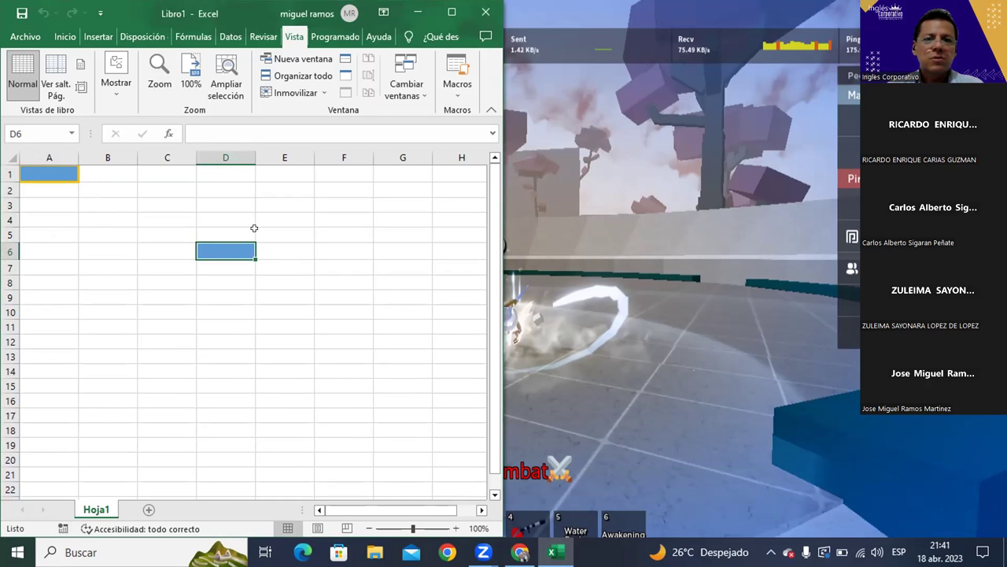
Select F5:F11 and apply the same macro formatting to that range.
left_click(350, 230)
left_click_drag(350, 230, 350, 324)
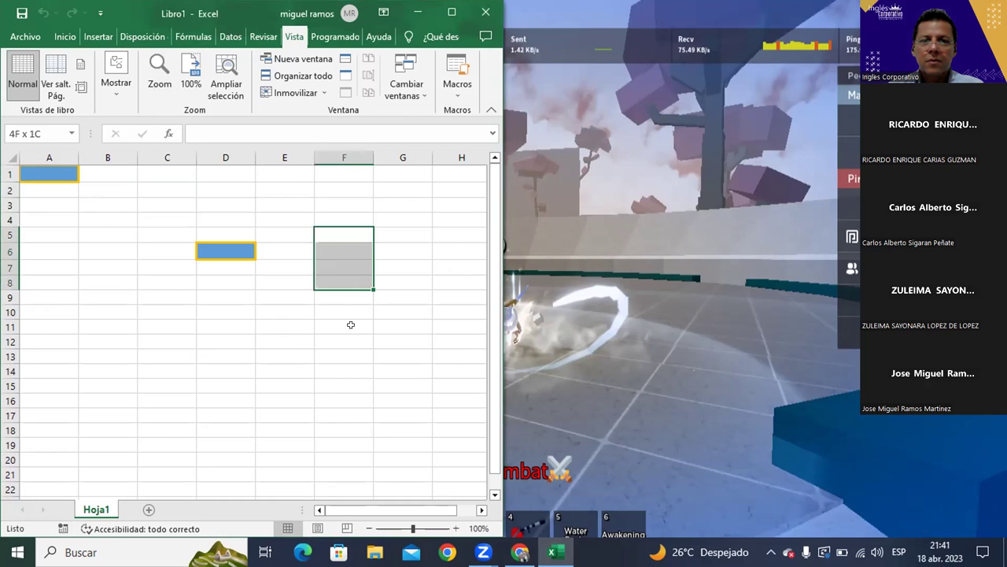
left_click_drag(350, 324, 349, 333)
key("F4")
left_click(211, 336)
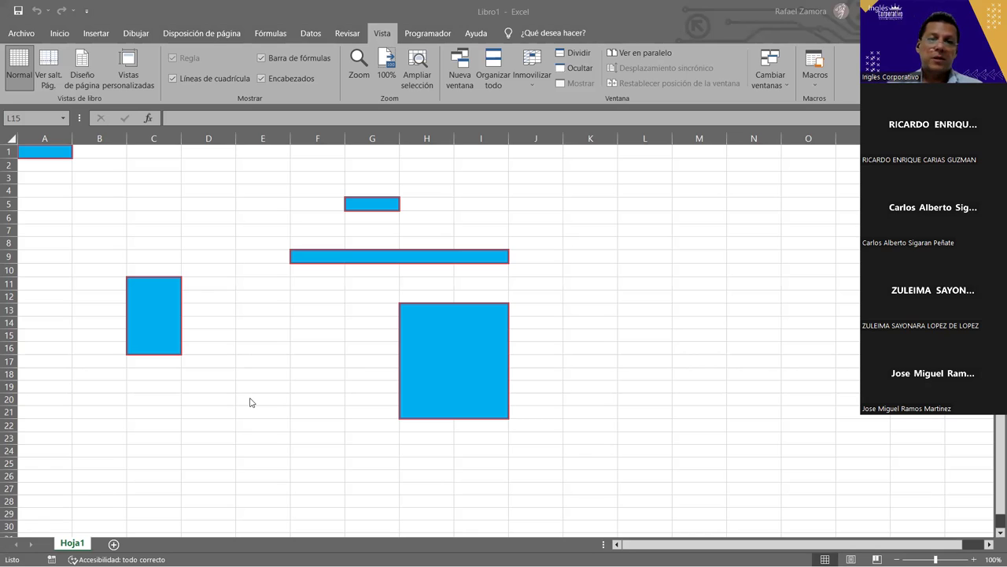
Activate the workbook and select A1:J25 to view all the formatted blocks.
left_click(274, 83)
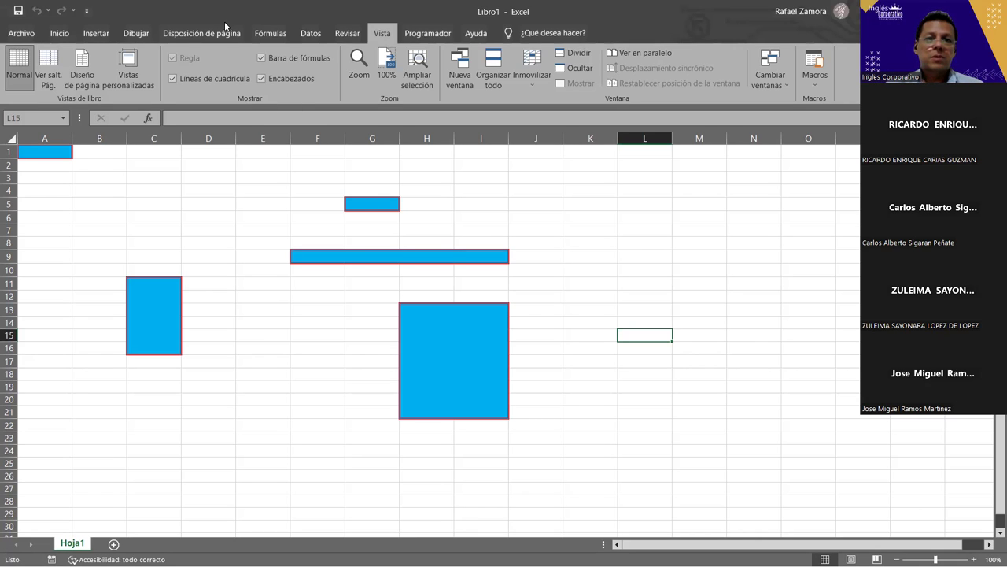
left_click(309, 166)
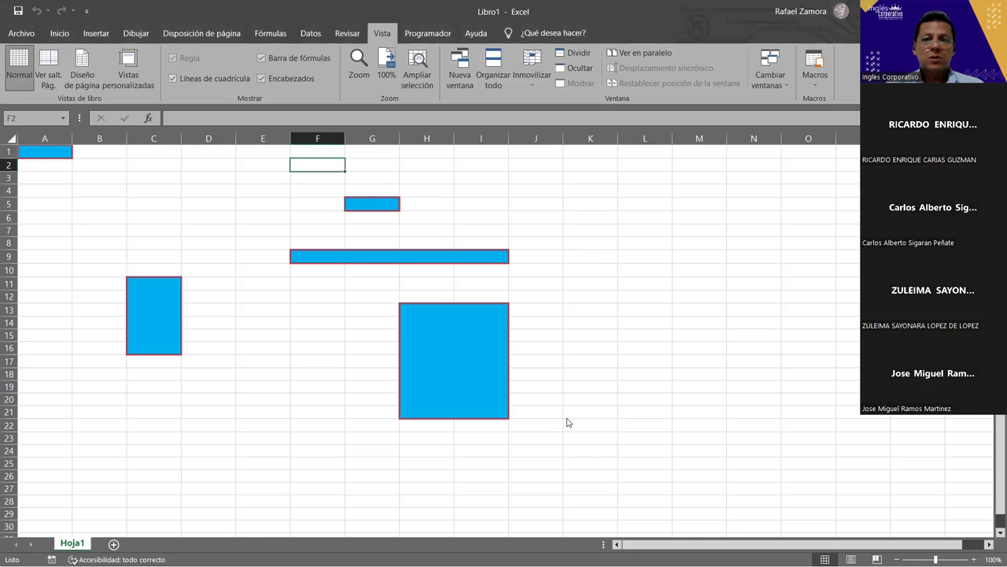
left_click_drag(536, 462, 136, 89)
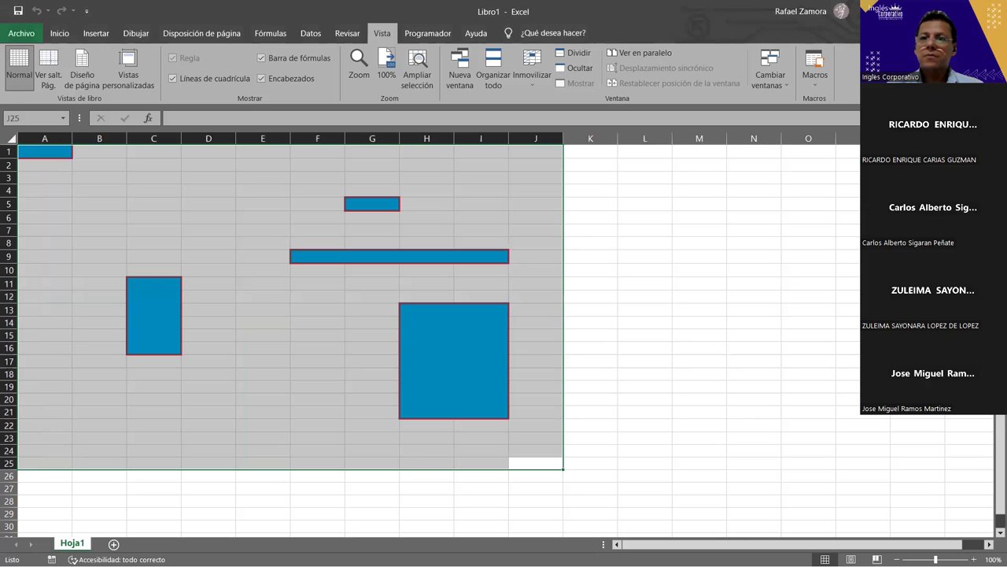
left_click(510, 307)
Enter 'Excel' in G5 and 'Excel Avanzado' in G9.
left_click(376, 251)
left_click(384, 200)
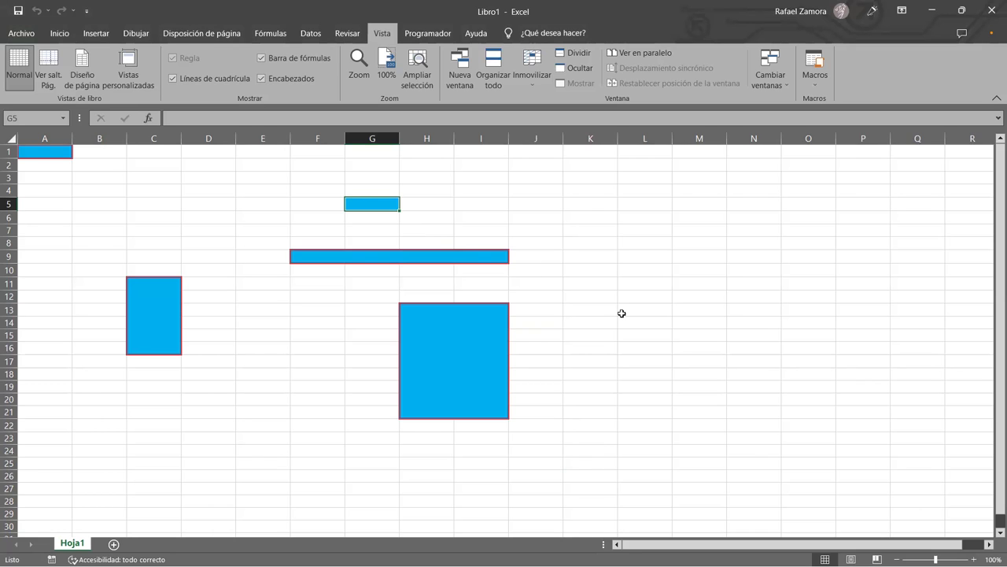
type("Excel")
key("Return")
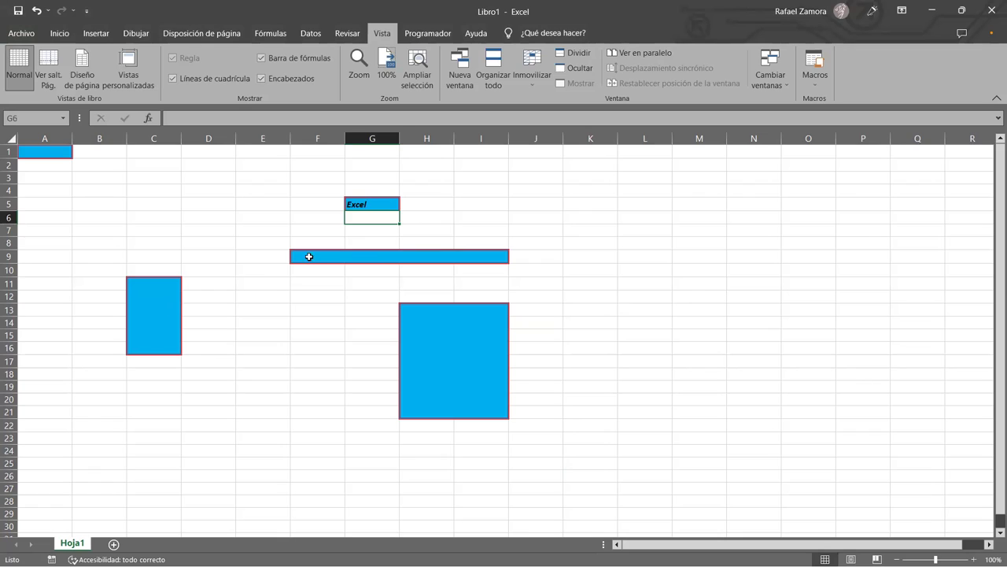
left_click(315, 256)
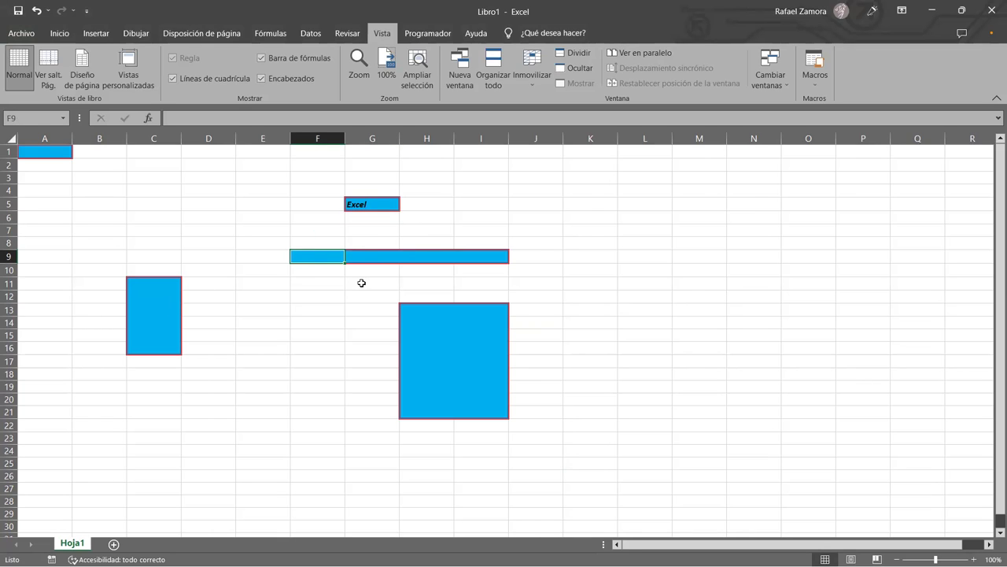
left_click(378, 254)
type("Excel Avanzado")
key("Return")
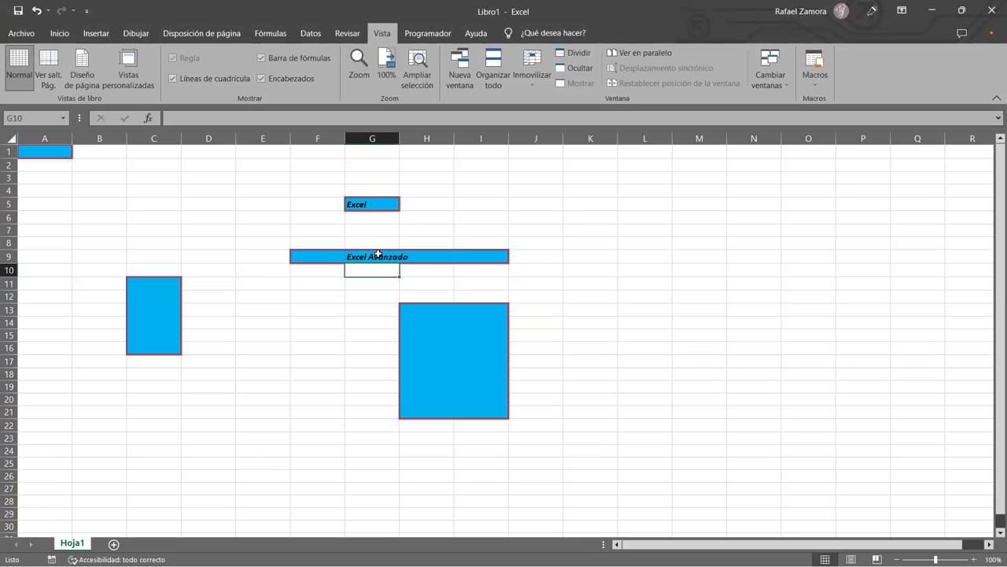
Enter 'Excel' in C12 inside the tall column C block.
left_click(487, 262)
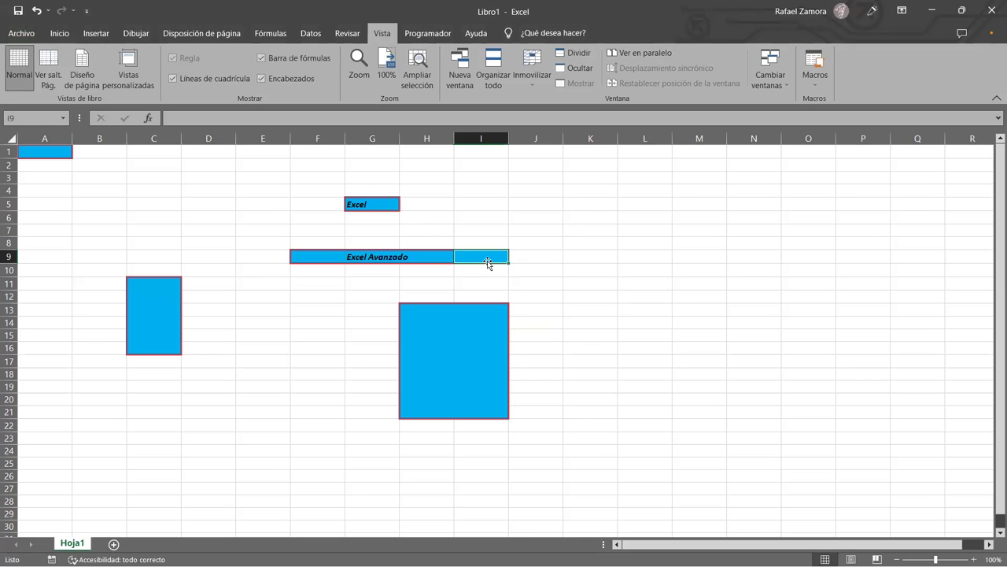
left_click(59, 33)
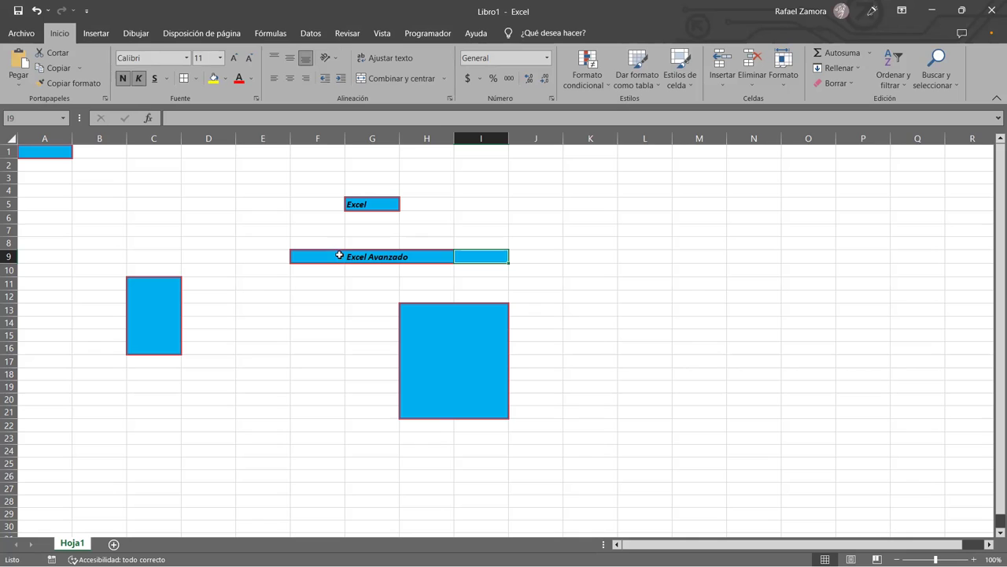
left_click(441, 293)
left_click(142, 293)
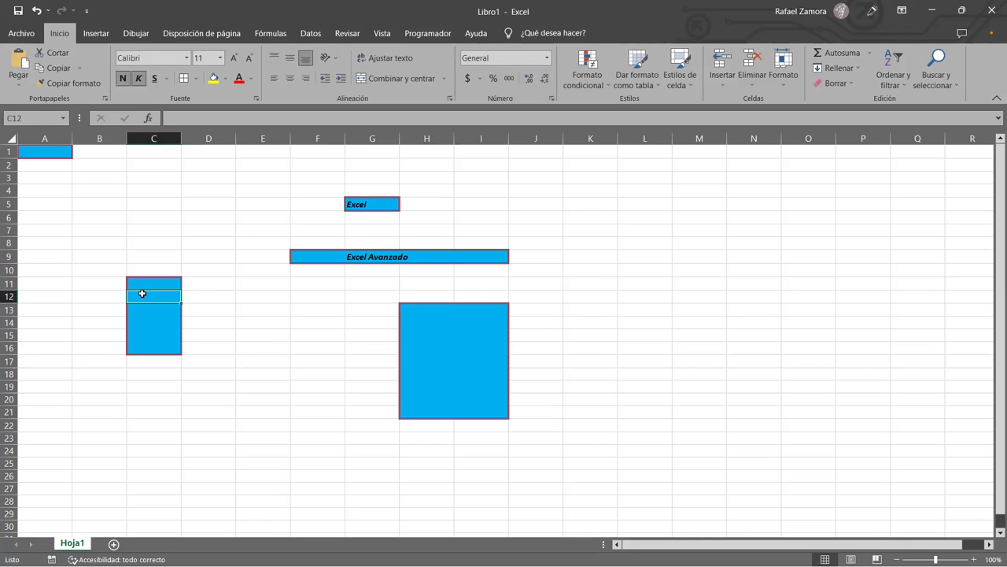
type("Excel")
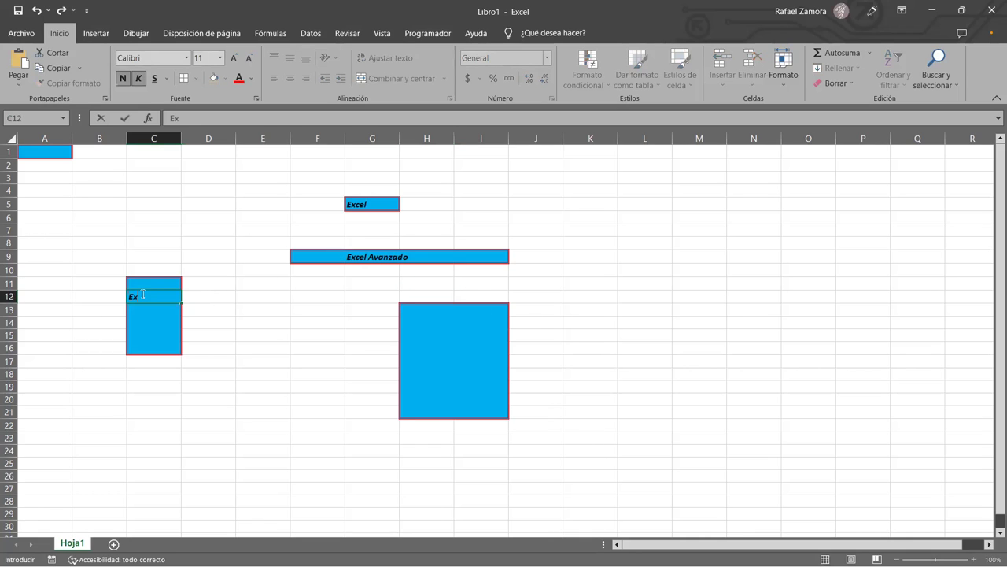
key("Return")
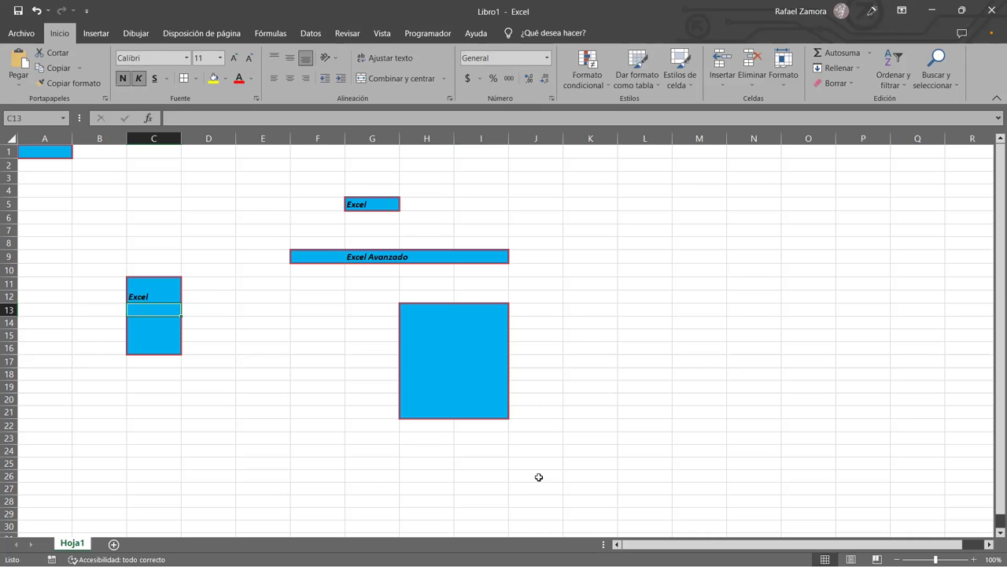
Select A1:J26 and apply Borrar formatos to strip all fills and borders.
left_click_drag(537, 475, 2, 4)
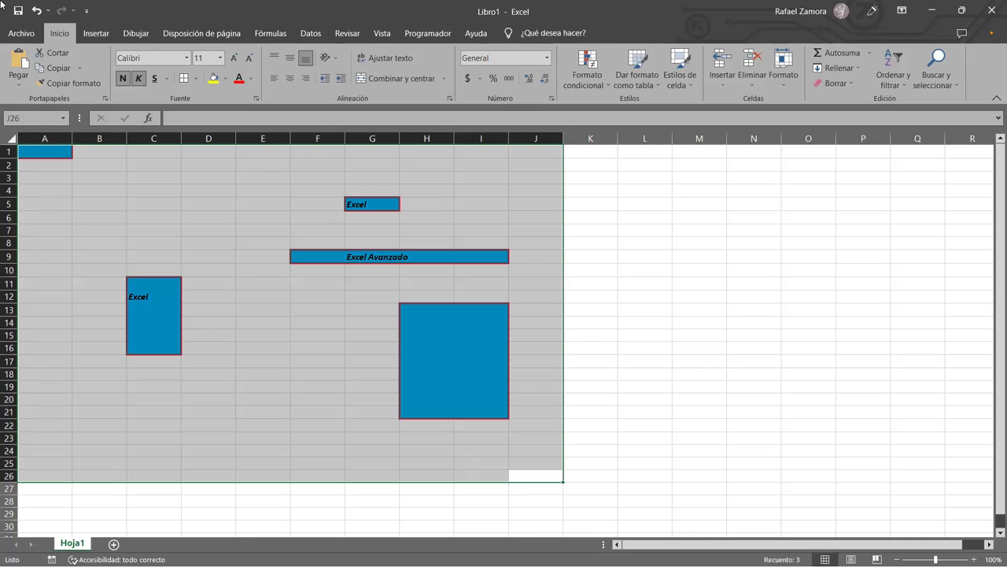
left_click(848, 85)
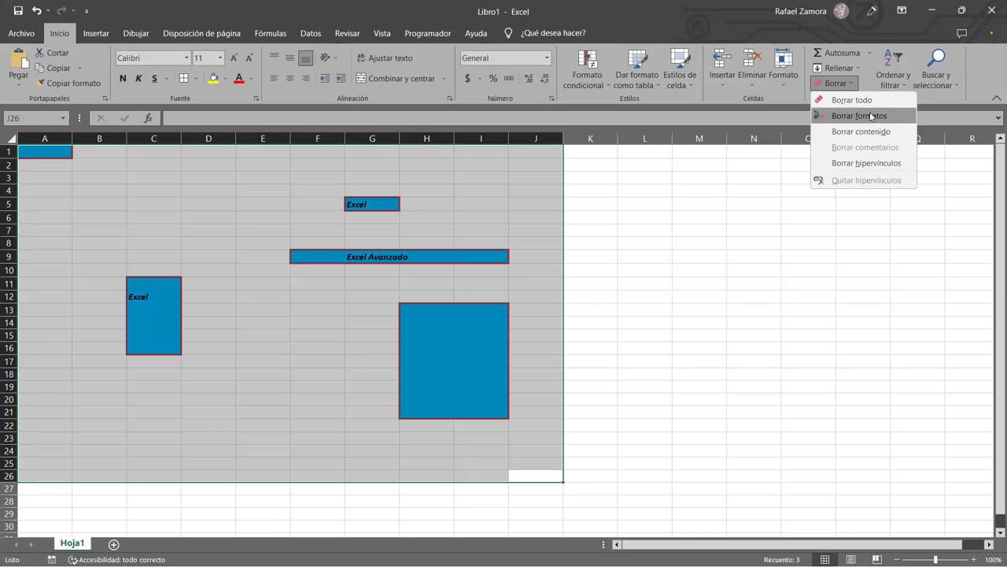
left_click(872, 118)
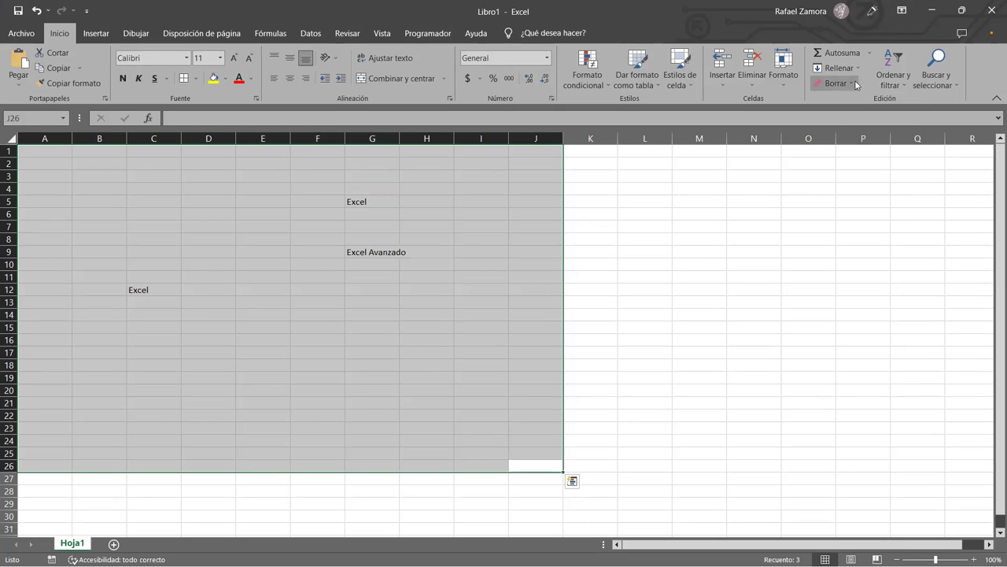
left_click(392, 362)
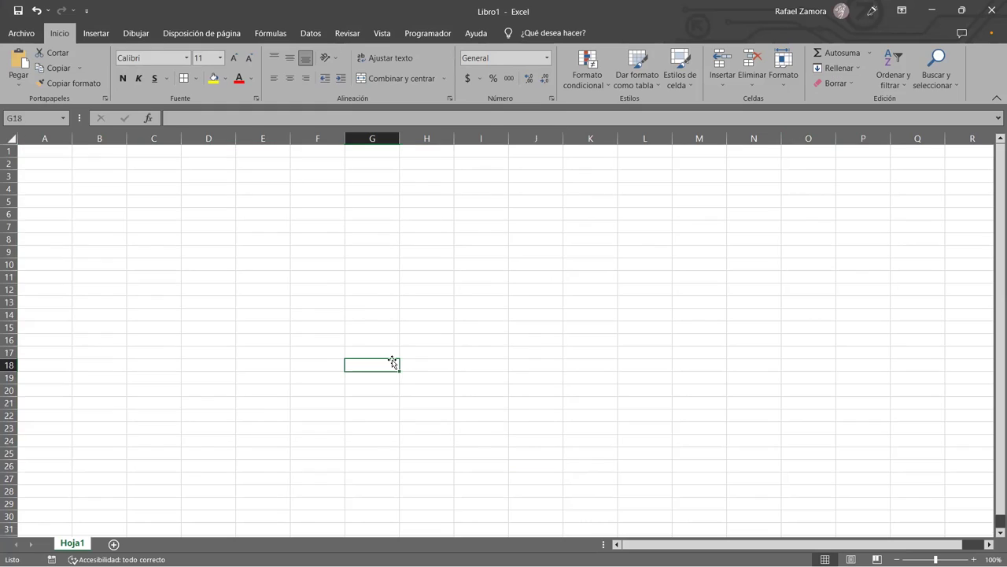
left_click(435, 274)
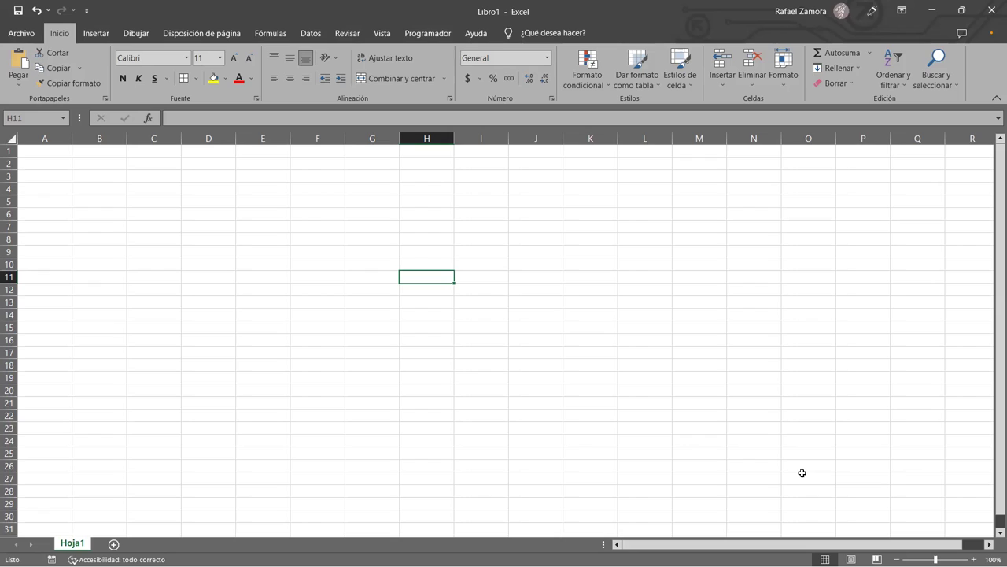
List Formato Fuente, Tipo de letra, Tamaño and Color in B3:B6.
left_click(109, 175)
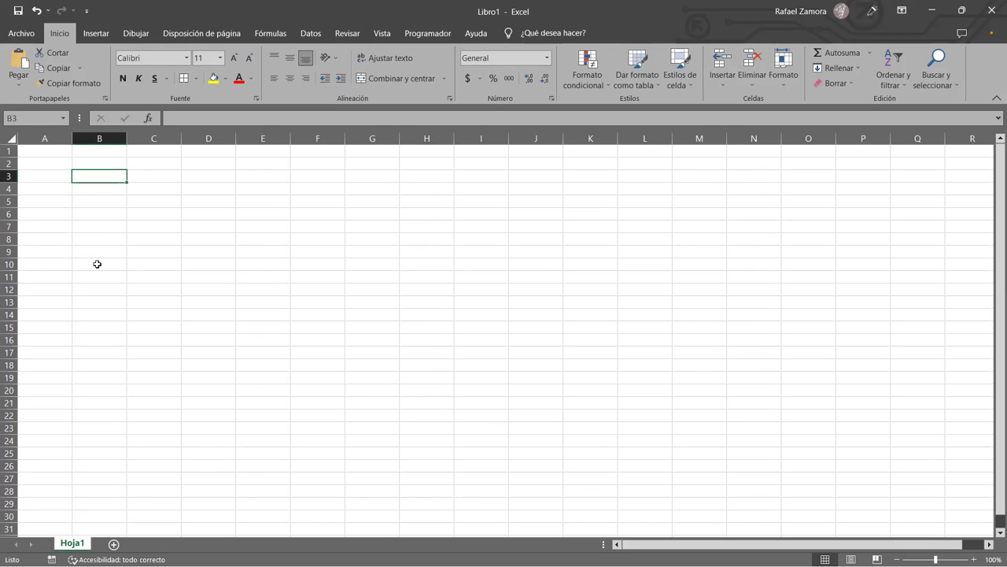
type("Formato ")
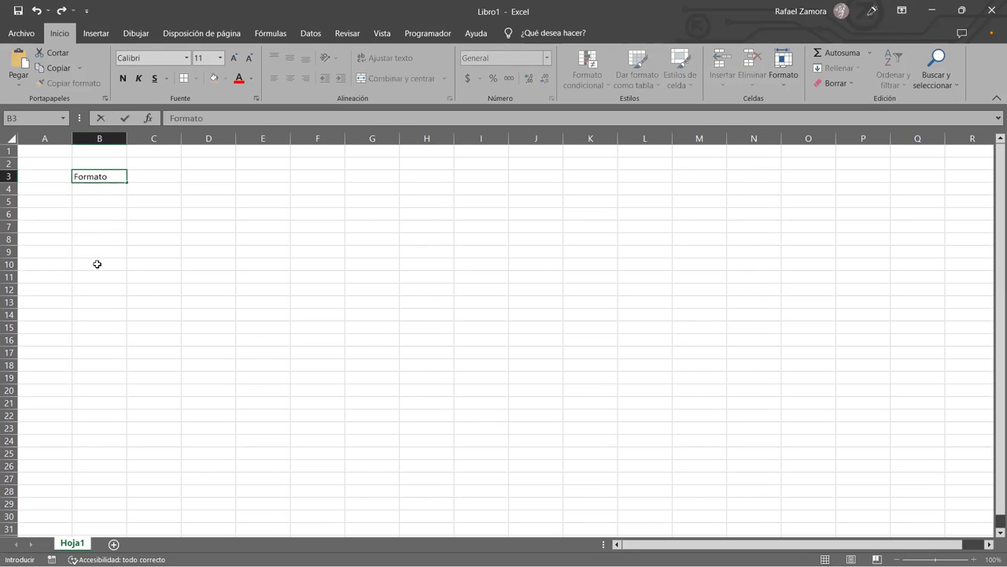
type("Fuente")
key("Return")
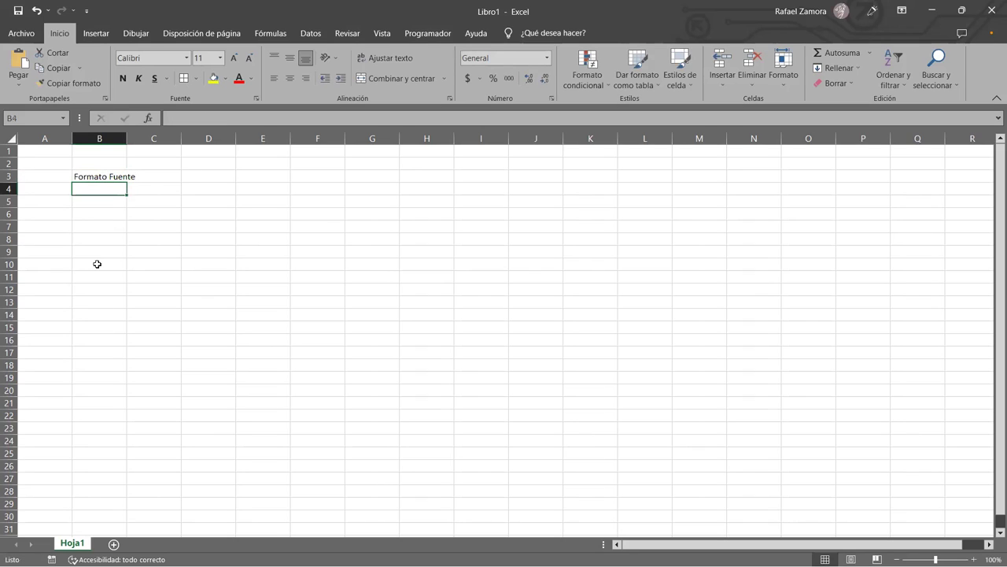
type("T")
type("ipo de letra")
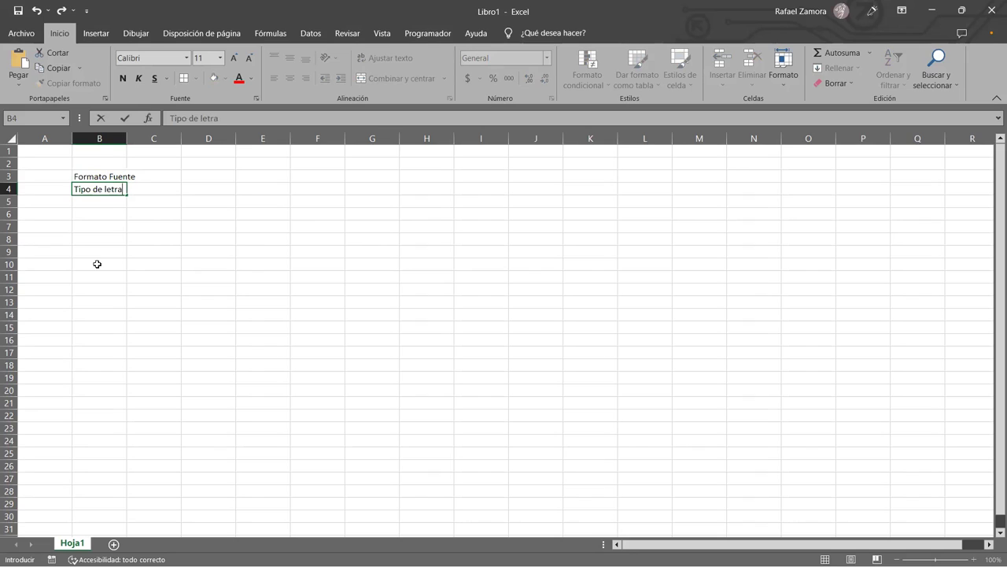
key("Return")
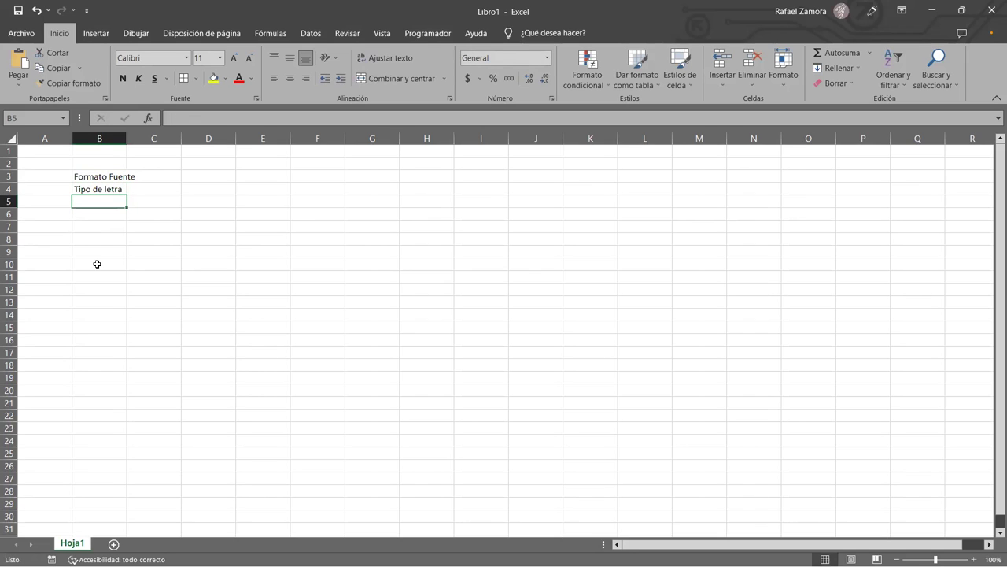
type("Tamaña")
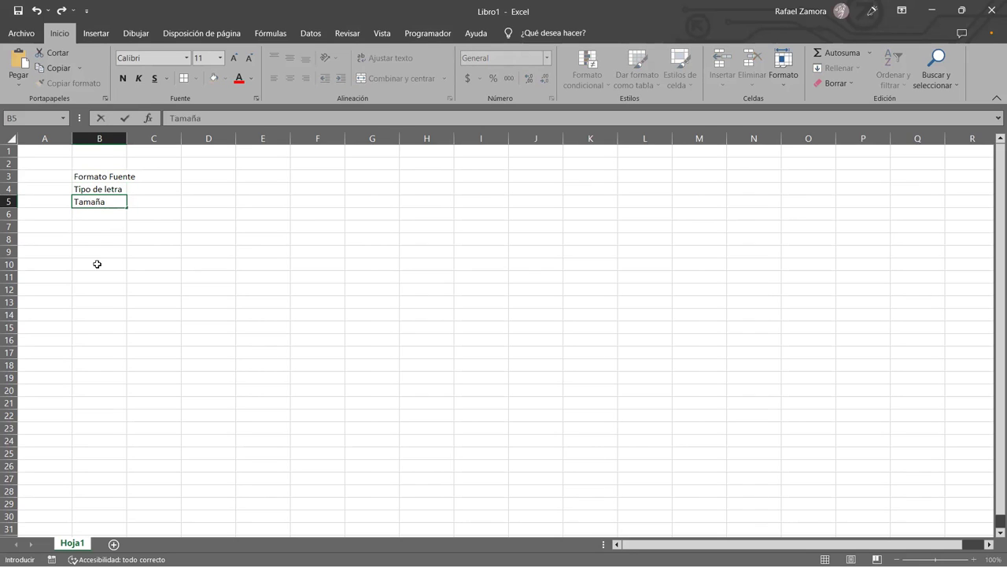
key("BackSpace")
type("o")
key("Return")
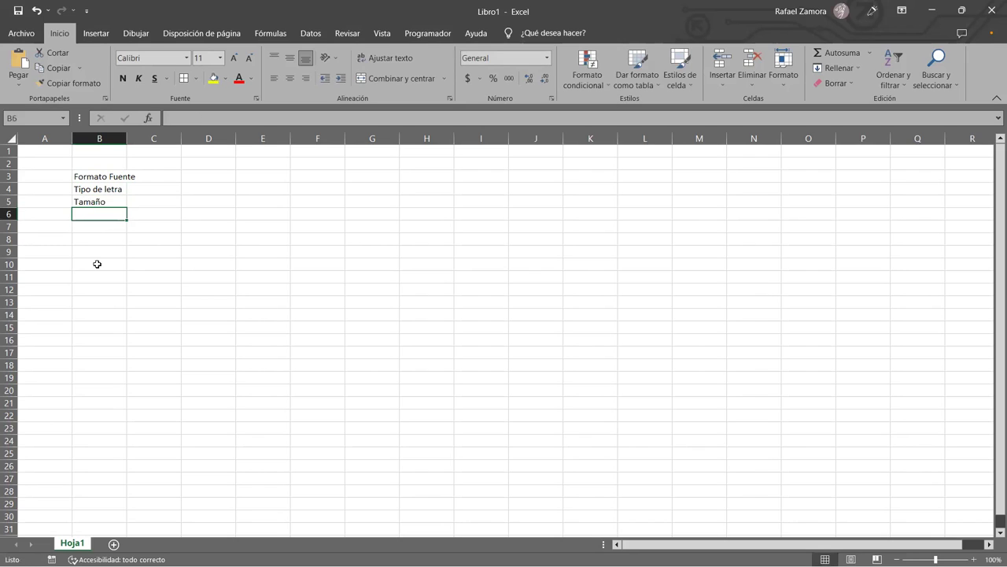
type("Color")
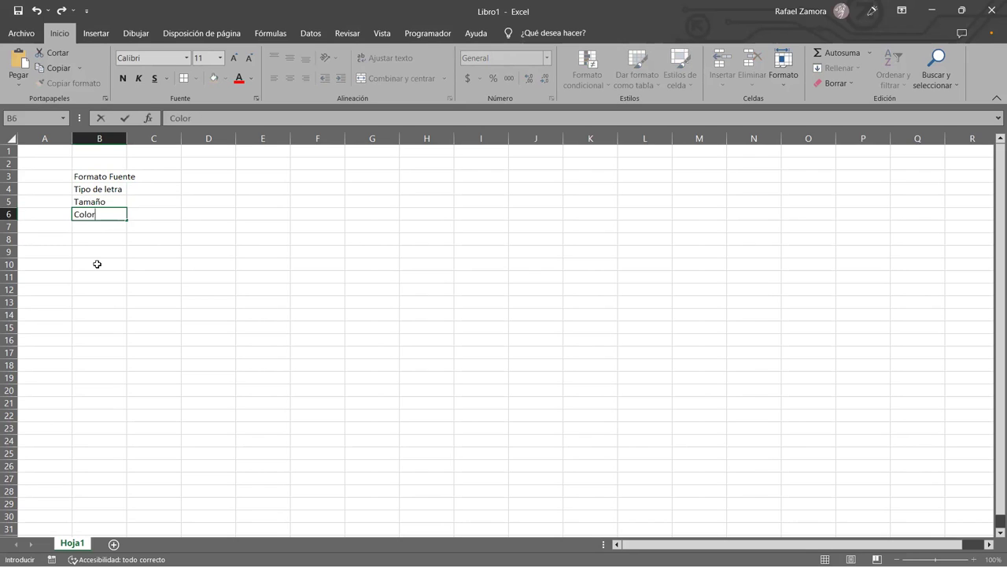
key("Return")
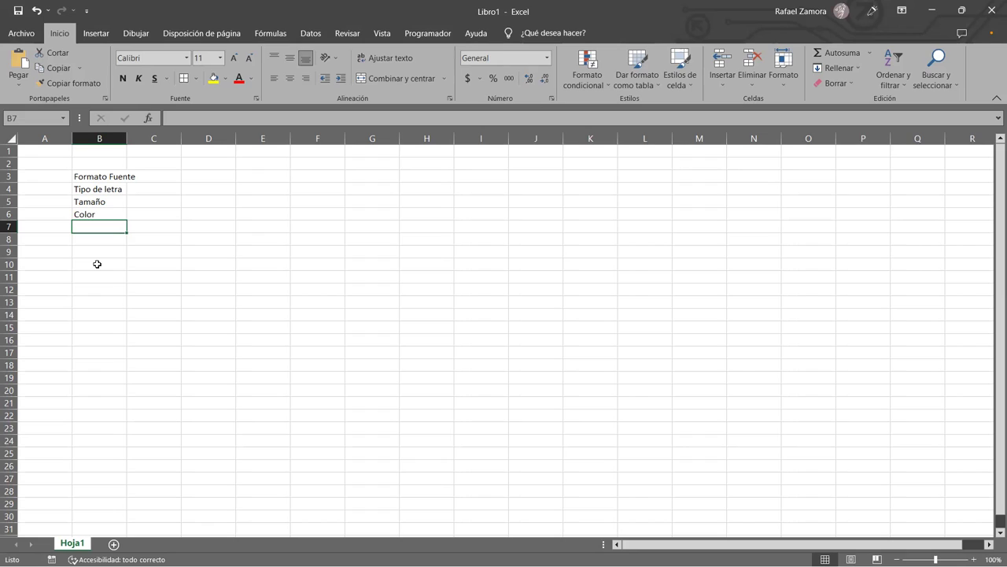
Add 'Relleno de celda' in B7 below Color.
type("Relleno de celda")
key("Return")
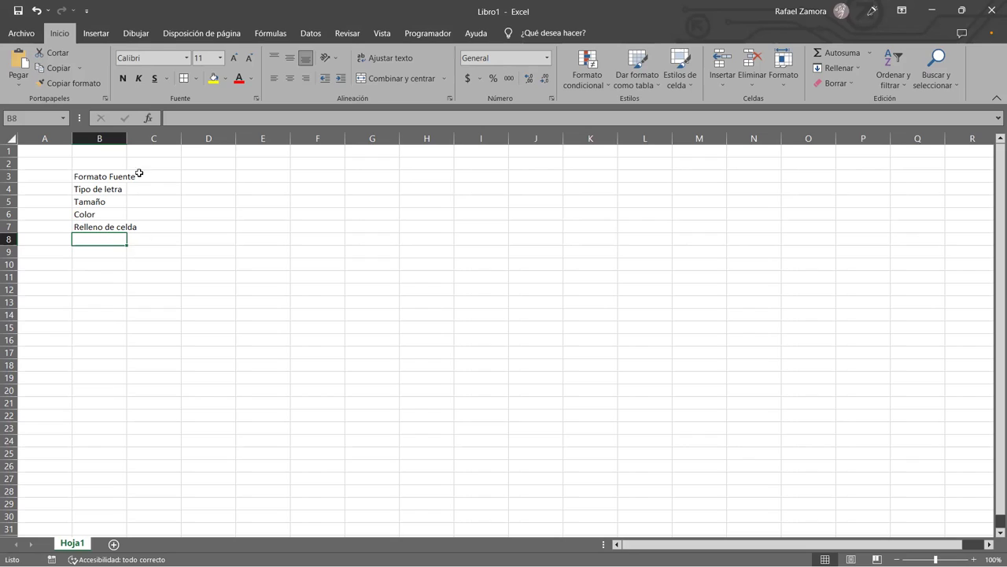
left_click(102, 270)
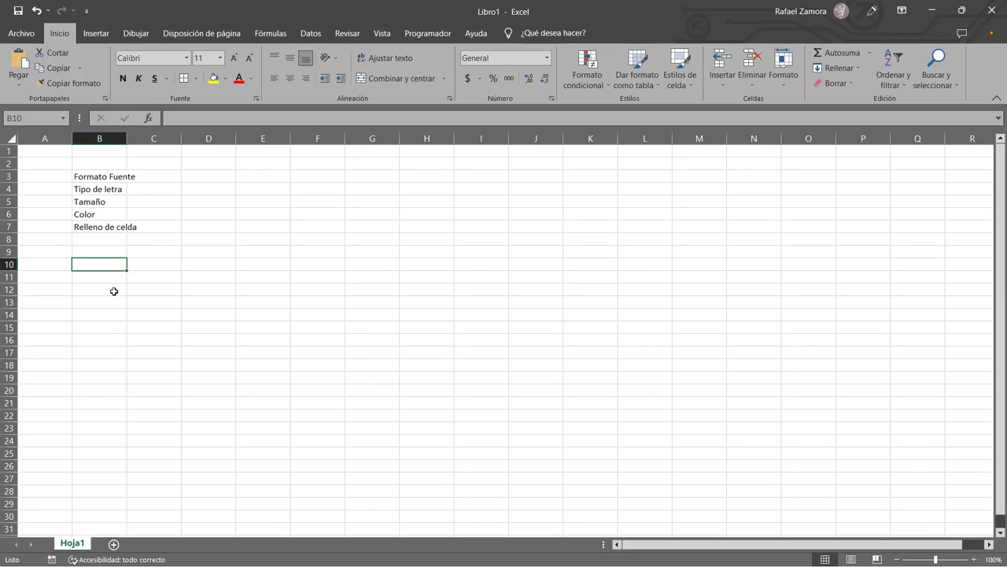
Type 'F3' in B10 and 'Borde' in B8.
type("F3")
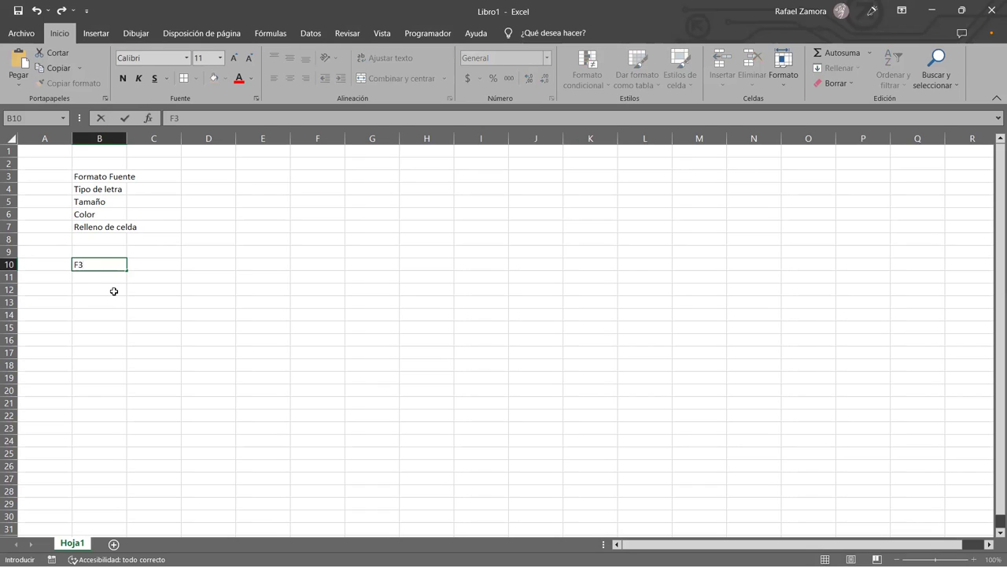
key("Return")
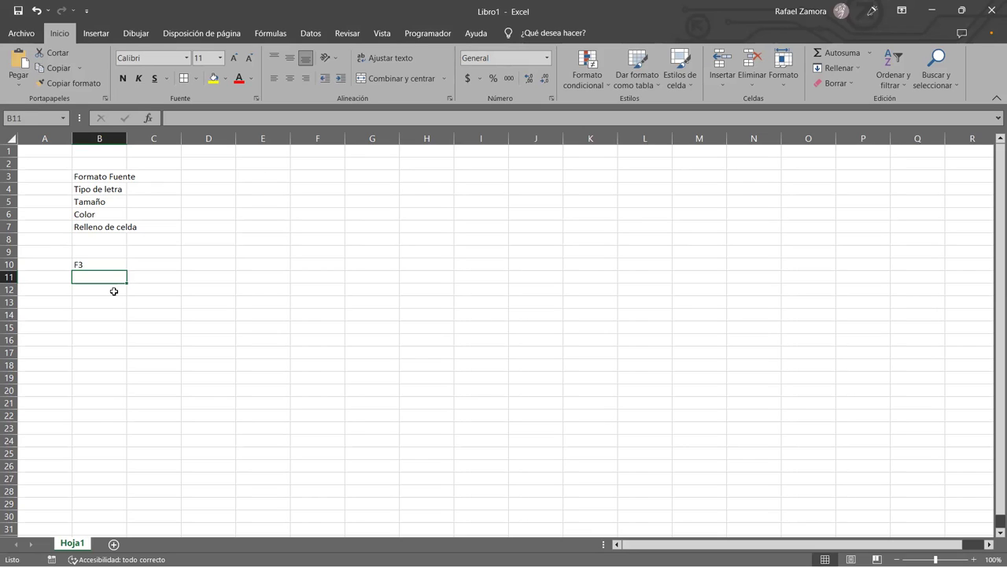
left_click(112, 241)
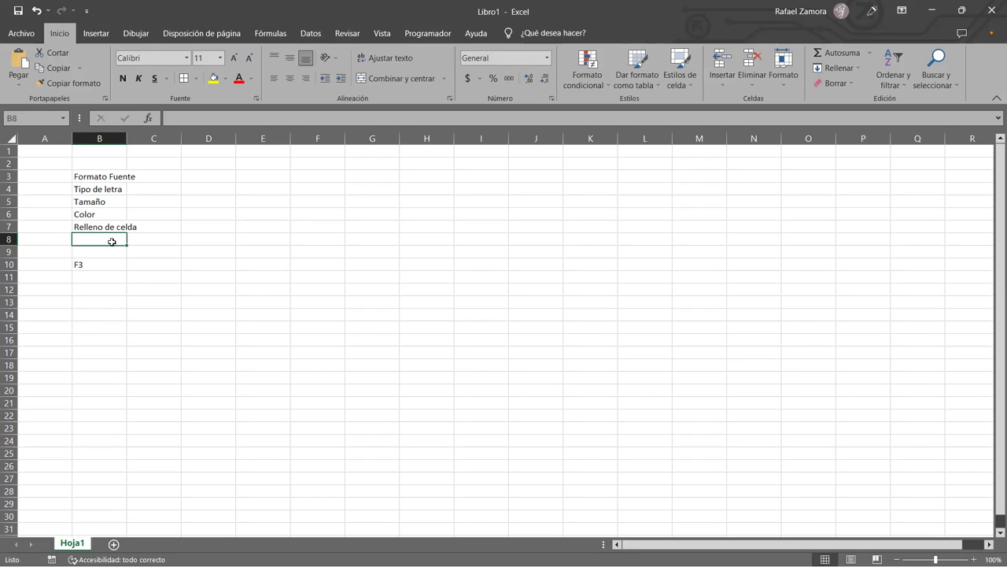
type("Borde")
key("Return")
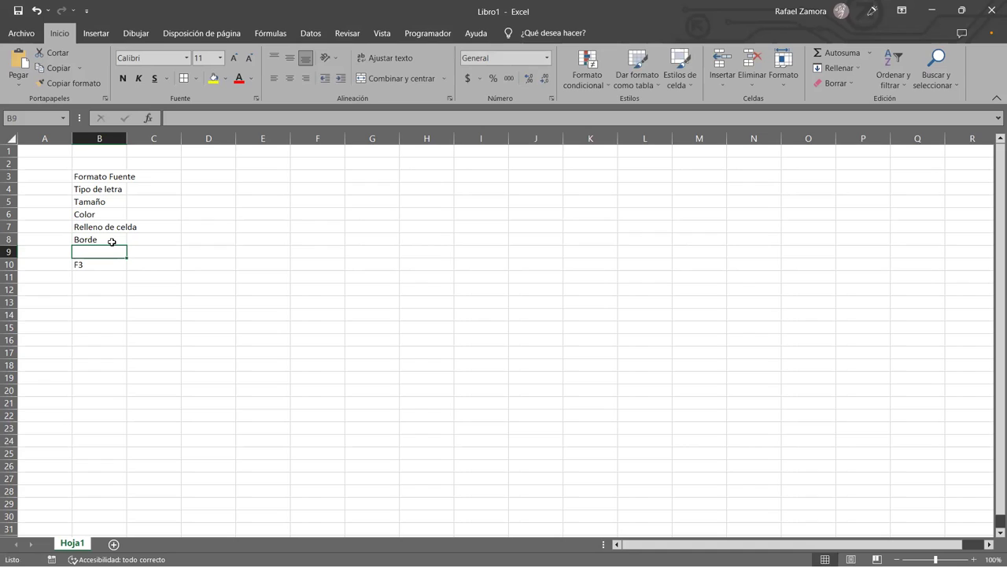
Move the F3 entry from B10 into cell F3.
left_click(135, 288)
left_click(96, 264)
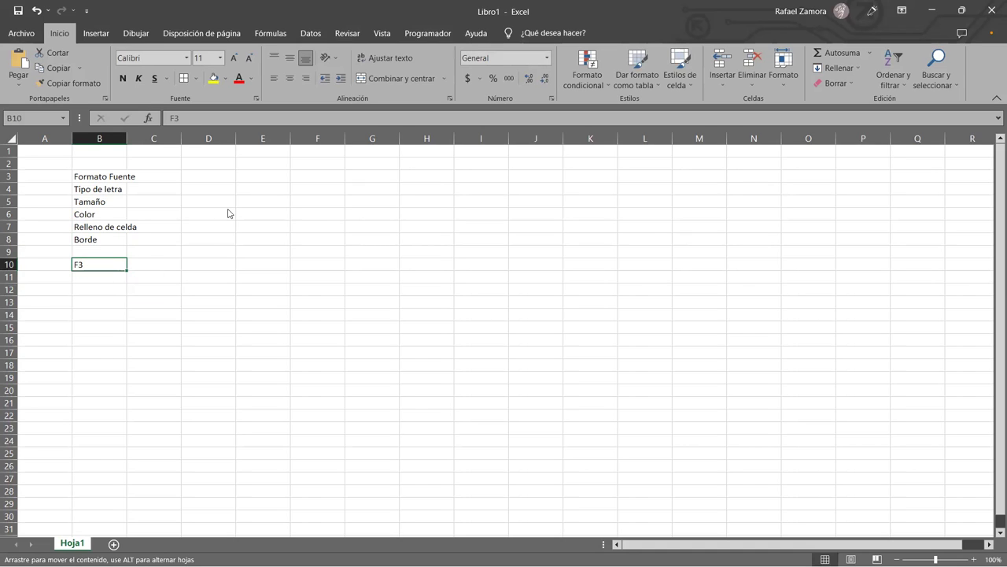
left_click_drag(228, 213, 338, 175)
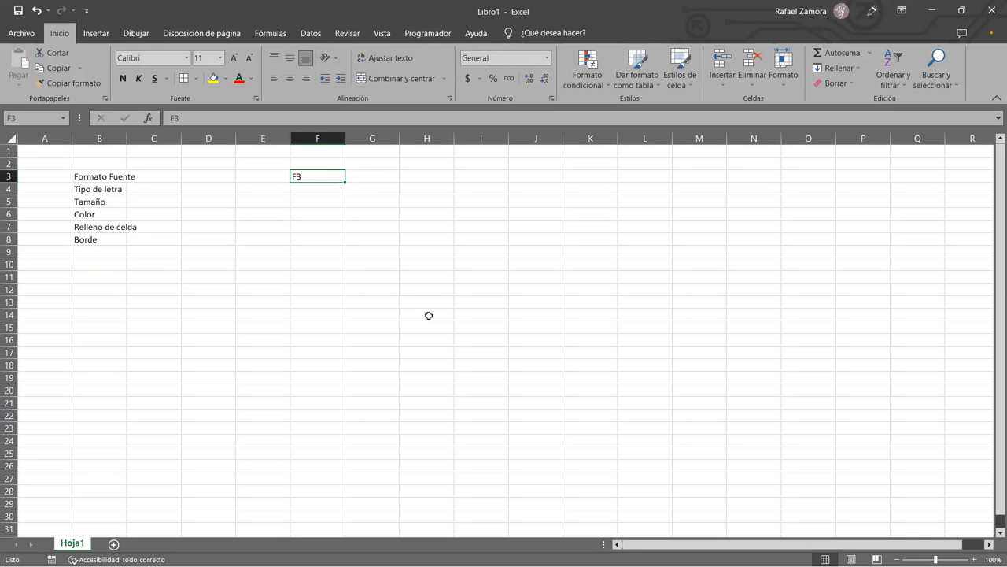
left_click(424, 317)
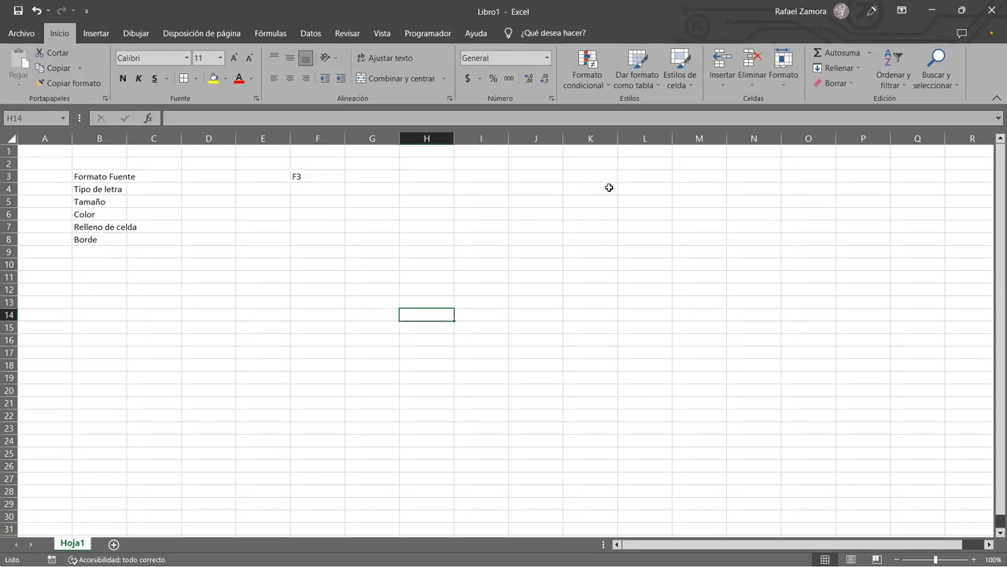
Insert a WordArt reading 'En práctica!!' and move it up and left.
left_click(96, 33)
left_click(848, 75)
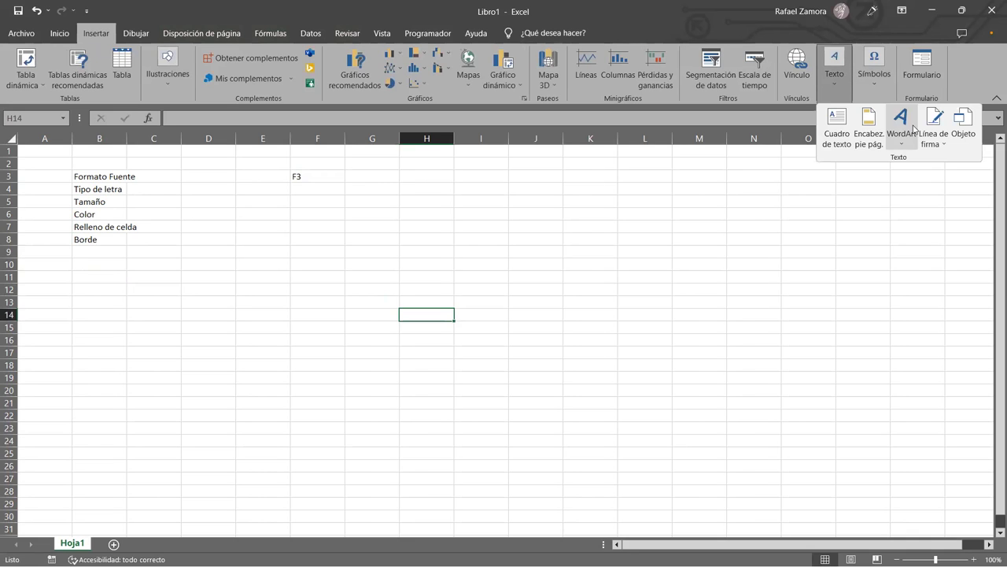
left_click(914, 130)
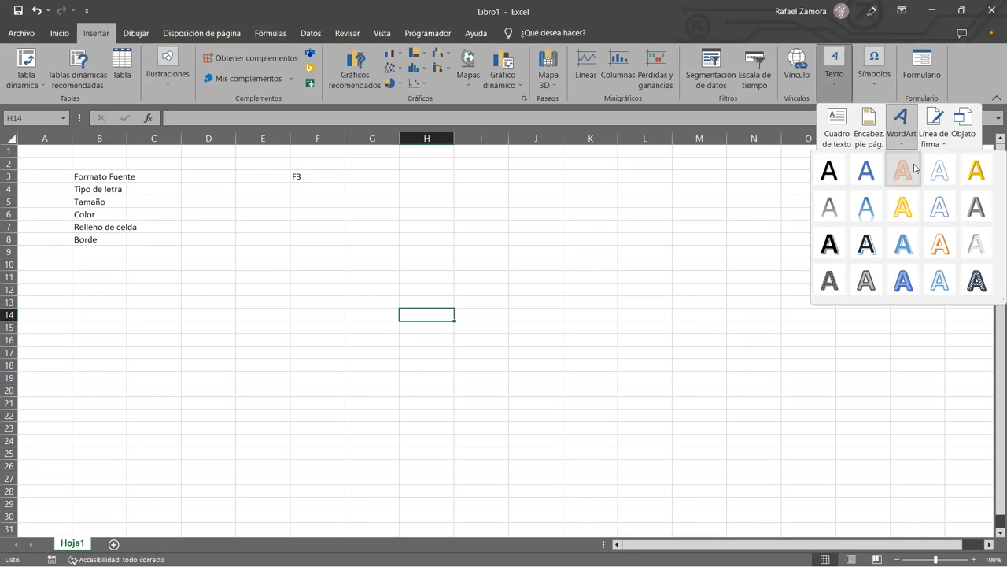
left_click(914, 164)
type("En práctica")
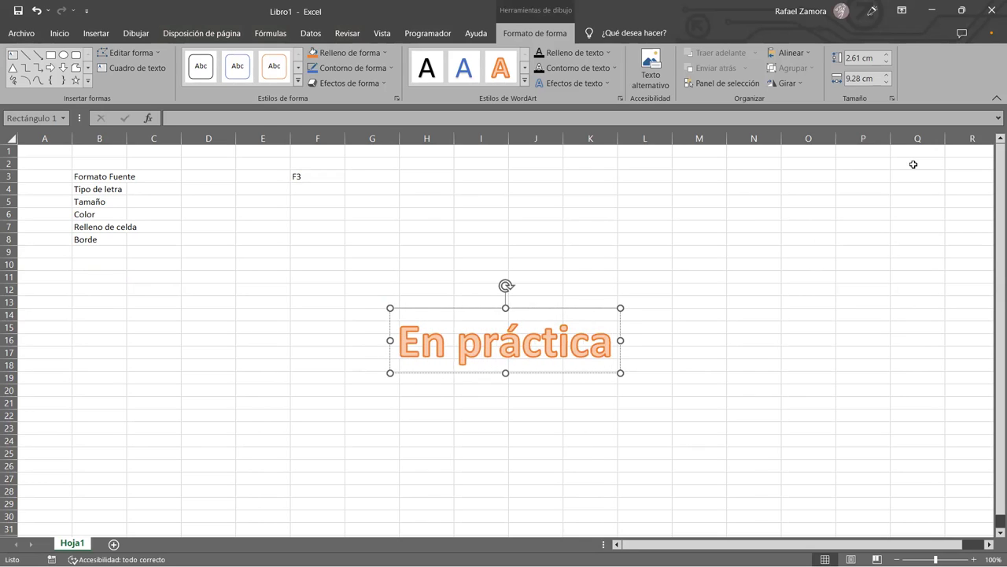
type("!!")
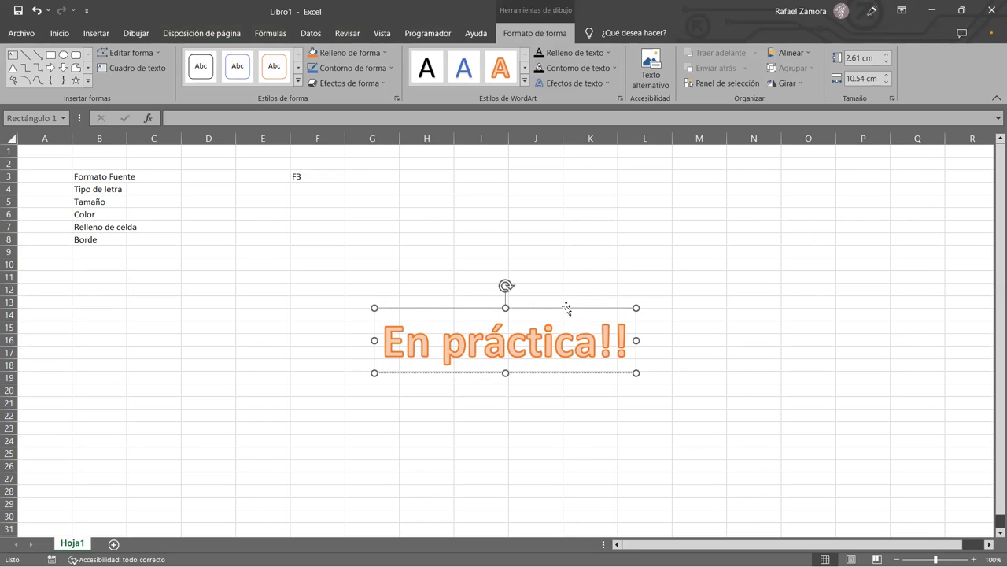
left_click_drag(564, 308, 535, 250)
Make the WordArt text size 72 and red.
left_click(60, 33)
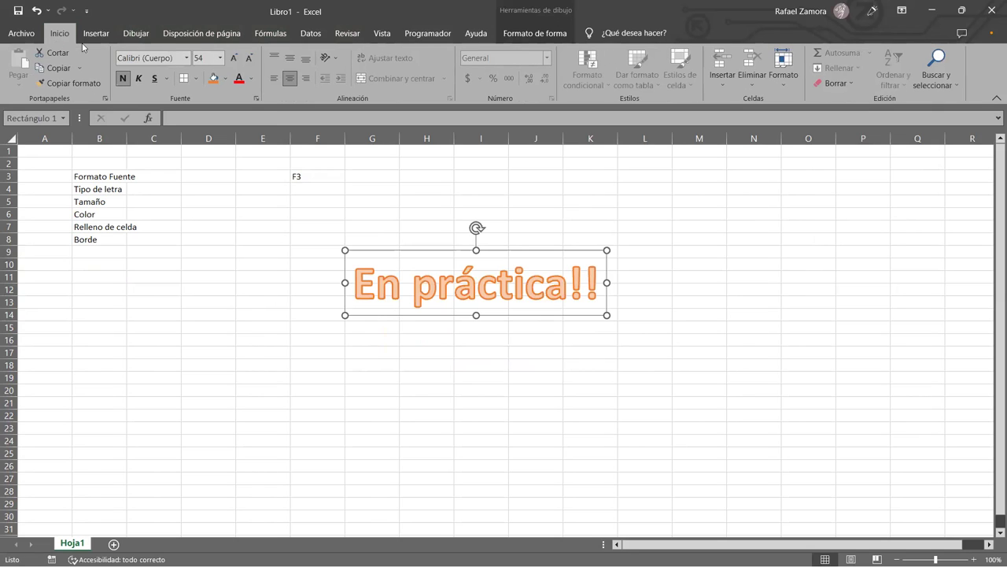
left_click(229, 59)
left_click(229, 59)
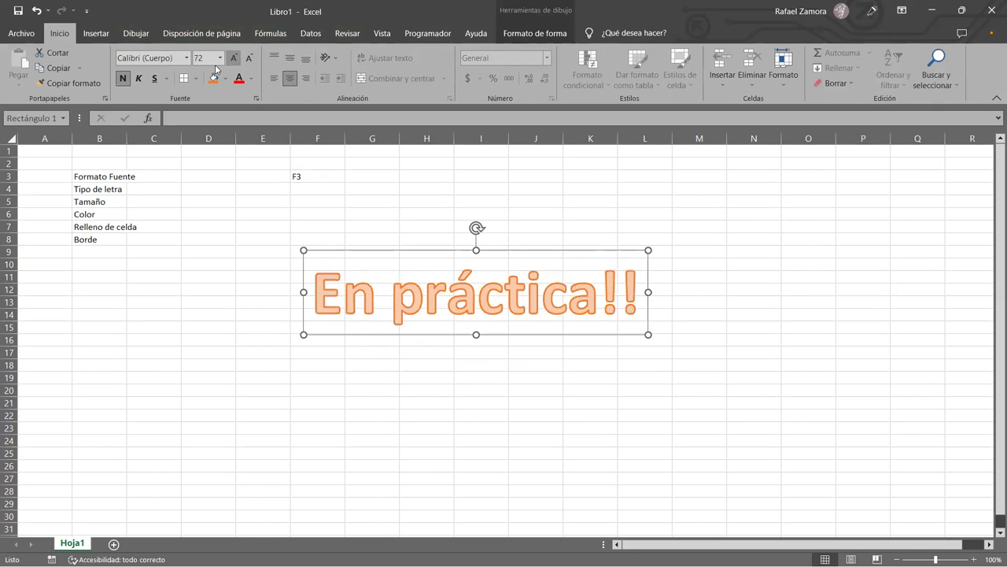
left_click(241, 80)
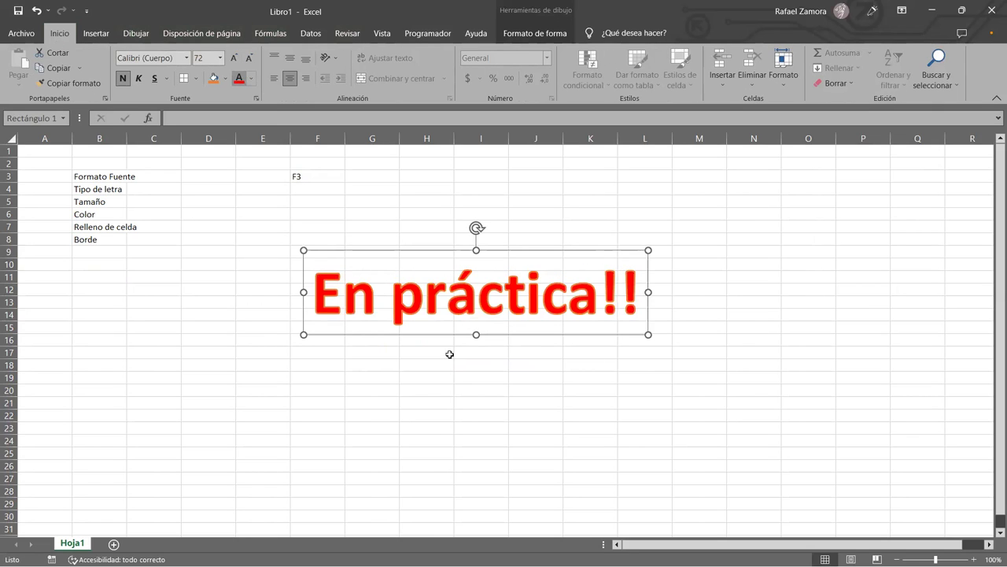
left_click(572, 419)
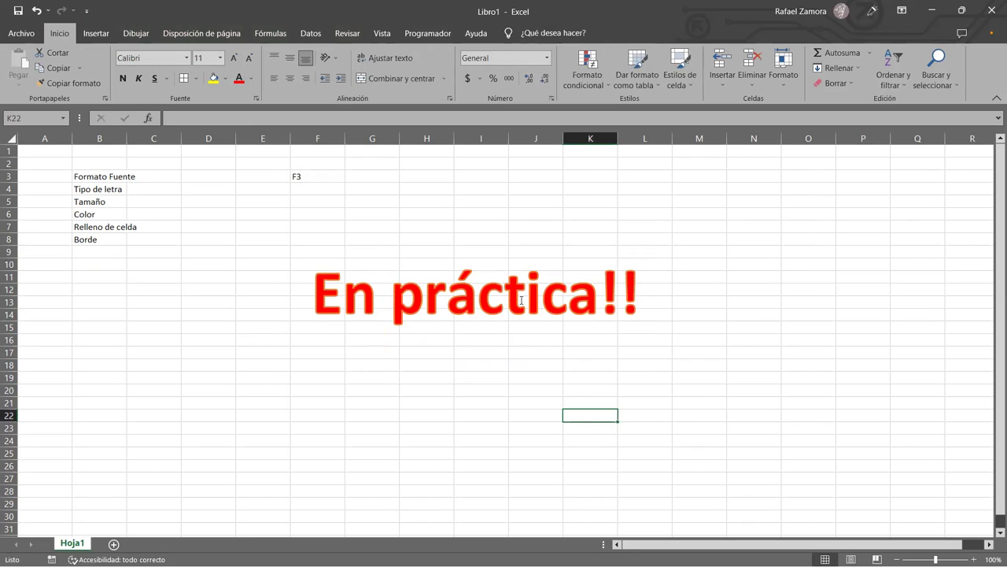
Centre and bold the label in cell F3.
left_click(314, 177)
left_click(290, 78)
key("ctrl+n")
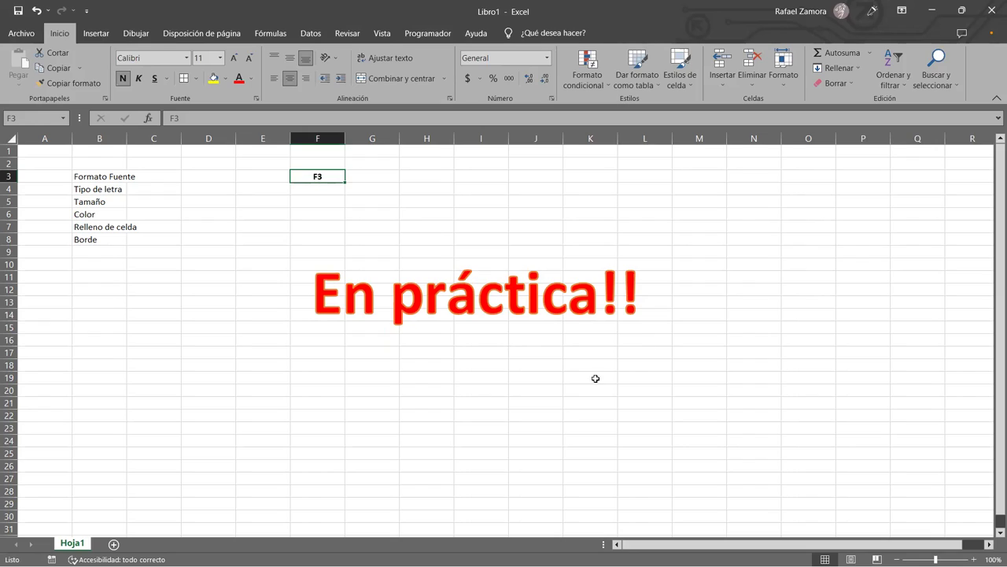
left_click(510, 414)
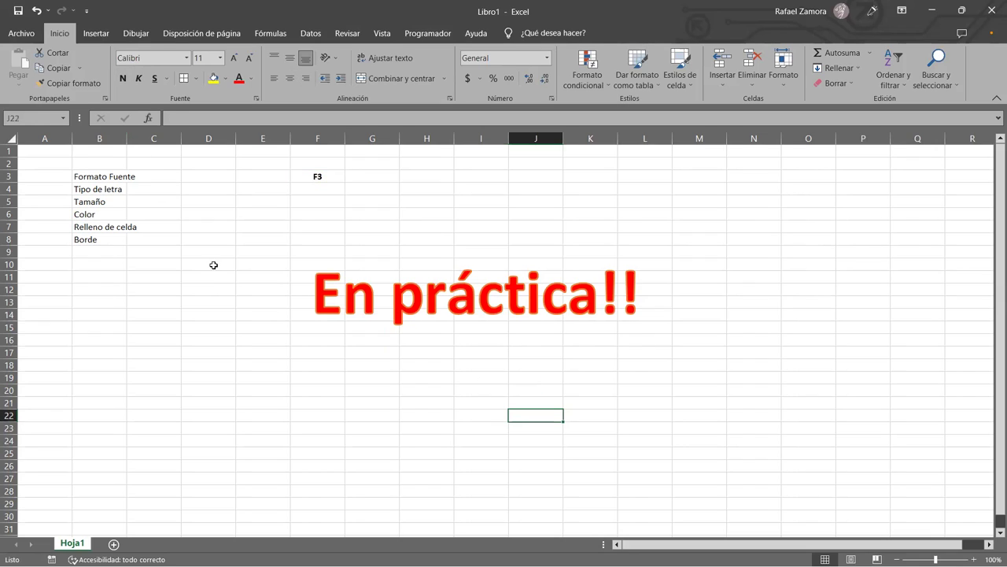
left_click(210, 262)
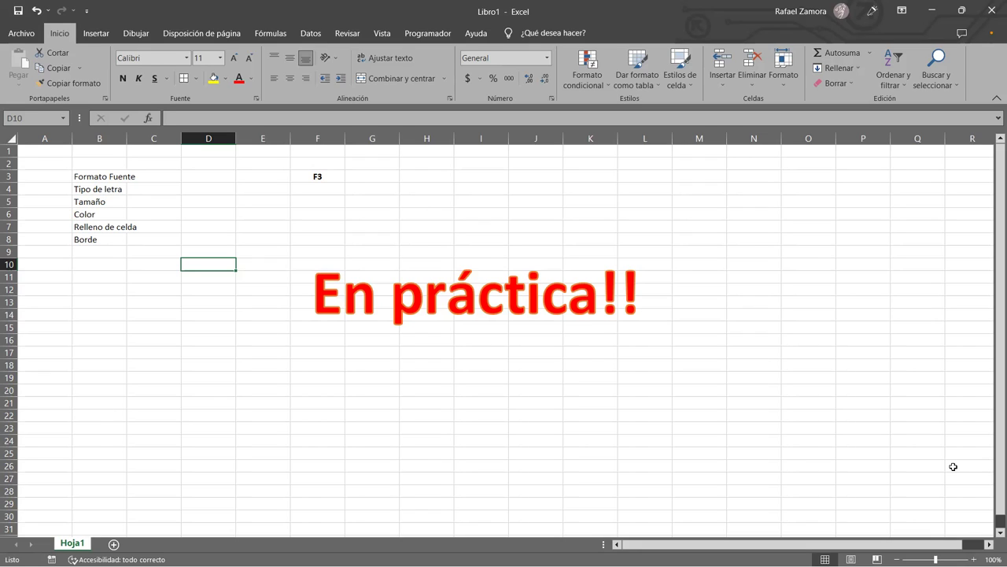
Open the Macros dropdown on the Vista tab to list Ver macros and Grabar macro.
left_click(444, 33)
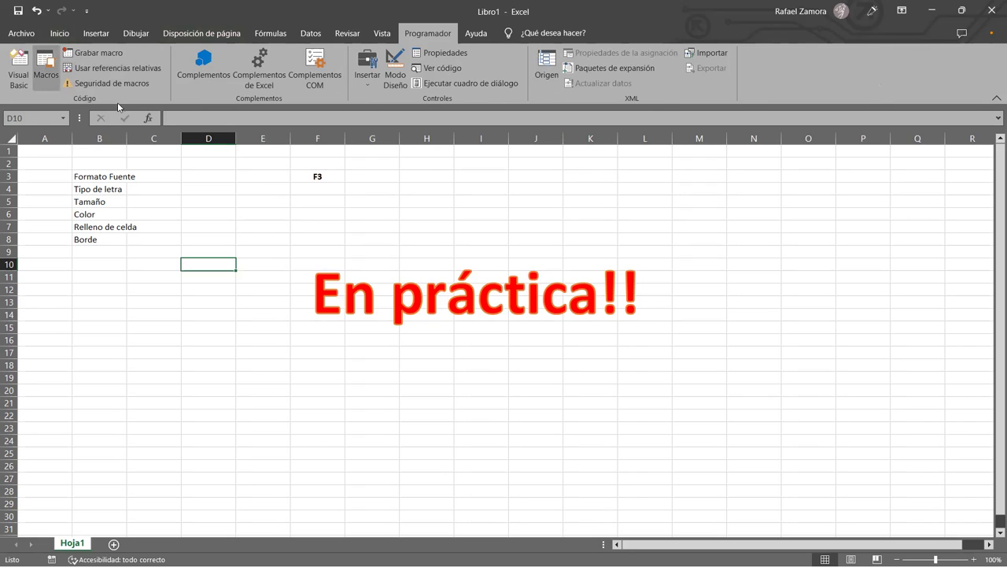
left_click(386, 34)
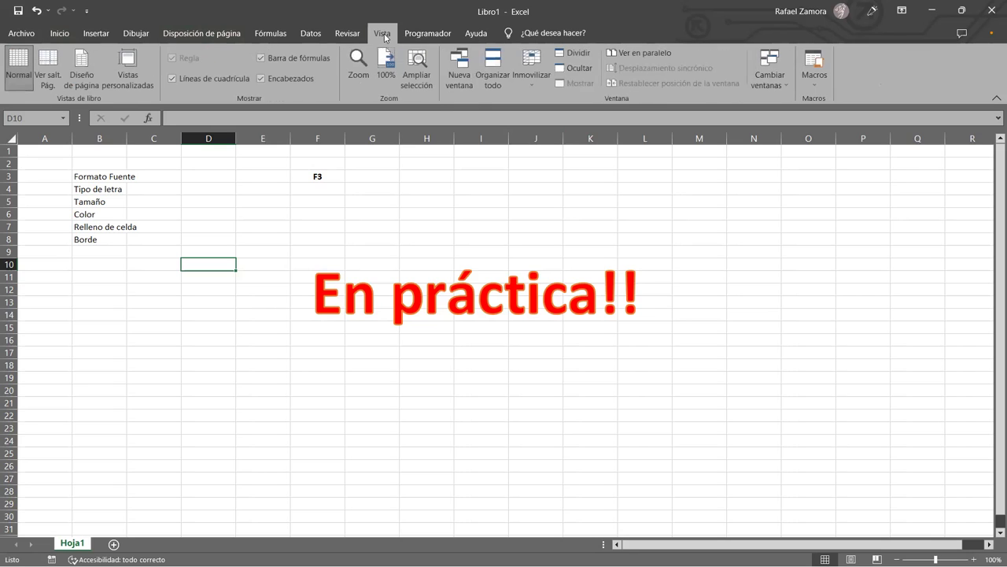
left_click(823, 82)
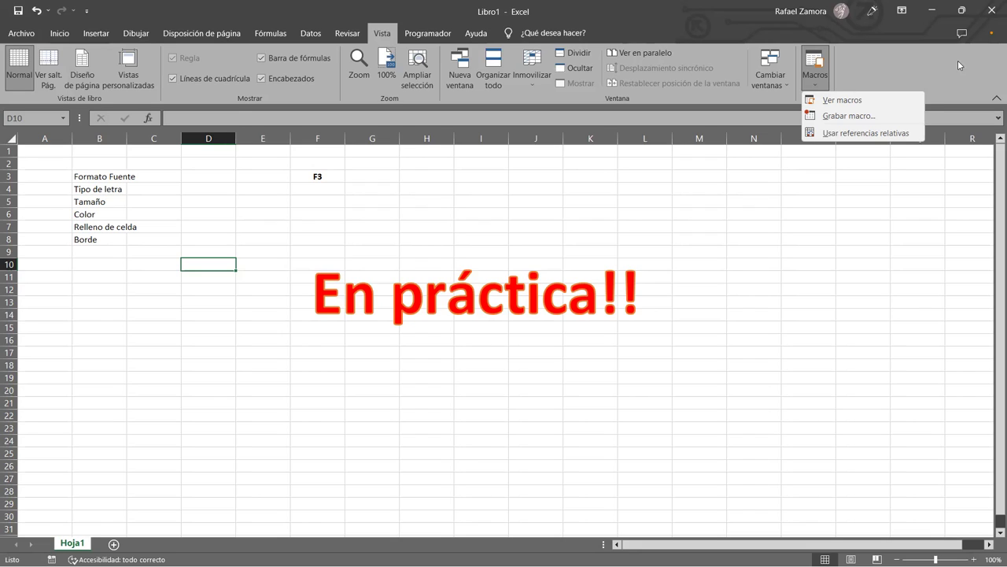
Close the Macros dropdown without choosing an option and select cell N16.
left_click(975, 16)
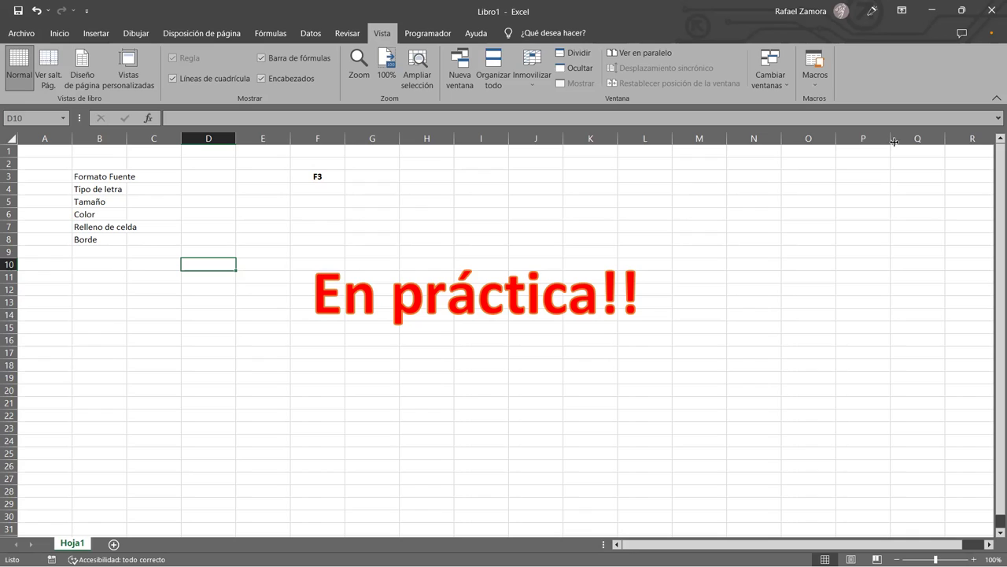
left_click(771, 338)
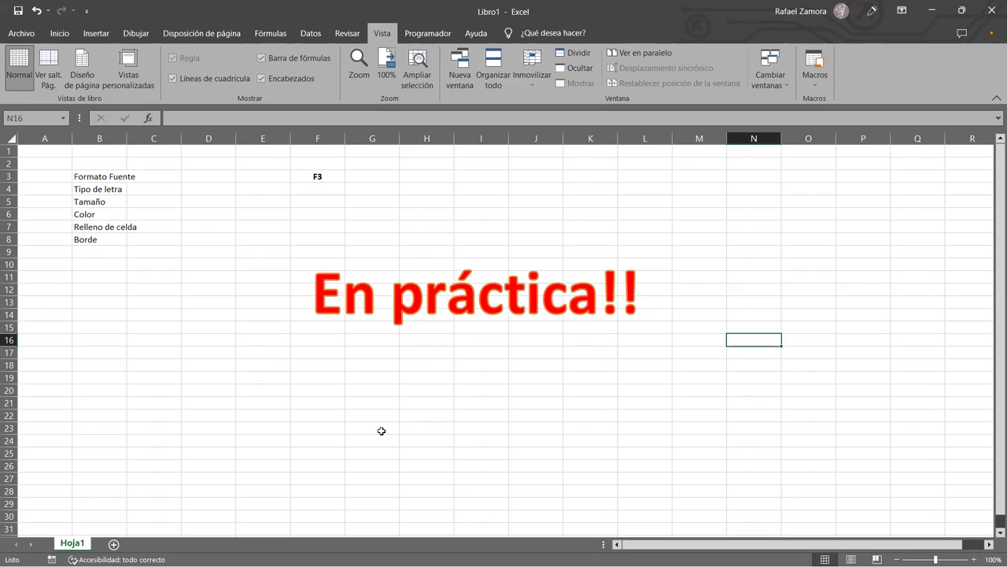
Select cell G22.
left_click(364, 415)
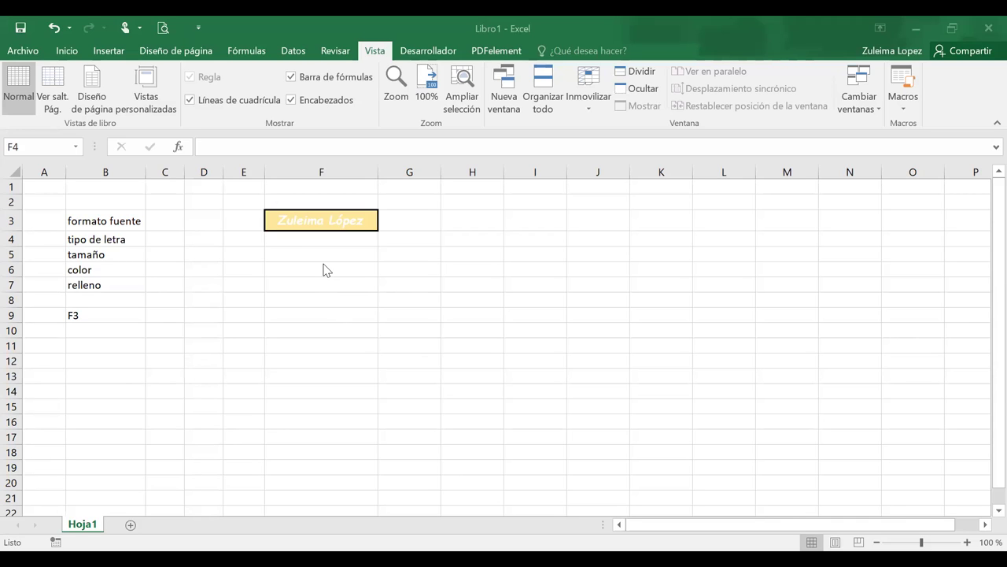
Clear F3 by copying F4's plain formatting onto it and deleting its contents.
left_click(66, 51)
left_click(42, 104)
left_click(316, 219)
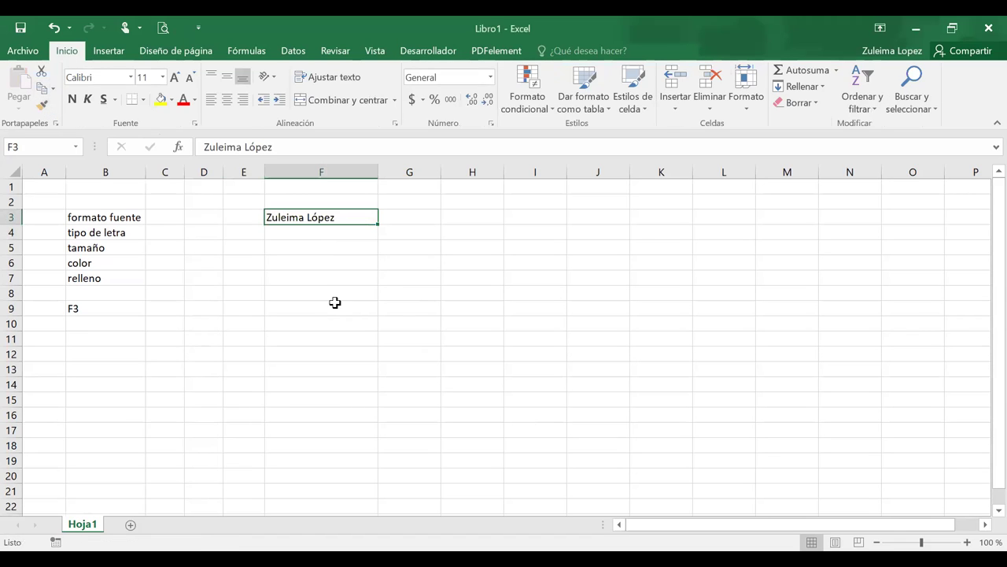
key("Delete")
Run the formatting macro (Ctrl+M) on F7, giving it light-yellow fill, italic text and a border.
left_click(323, 277)
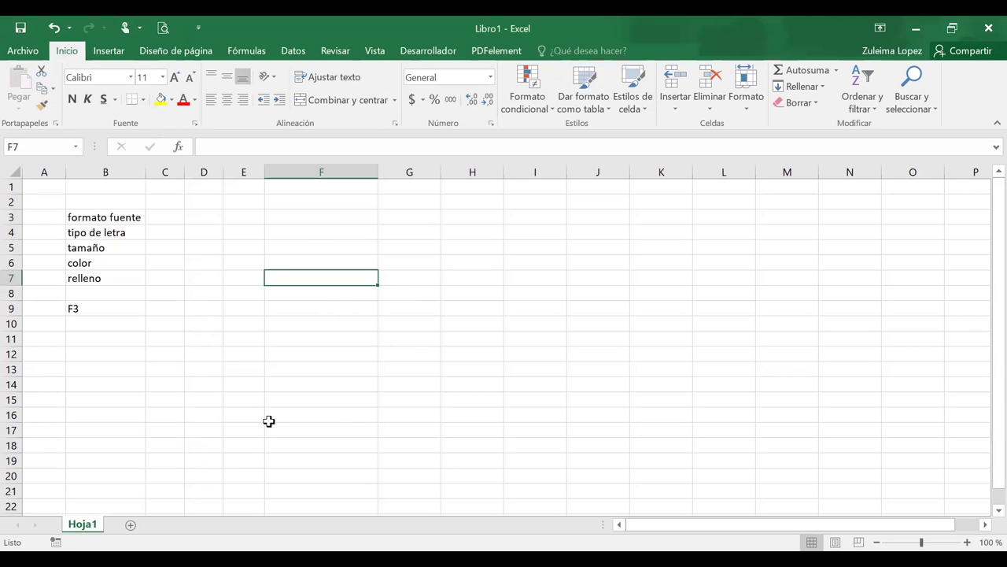
key("ctrl+m")
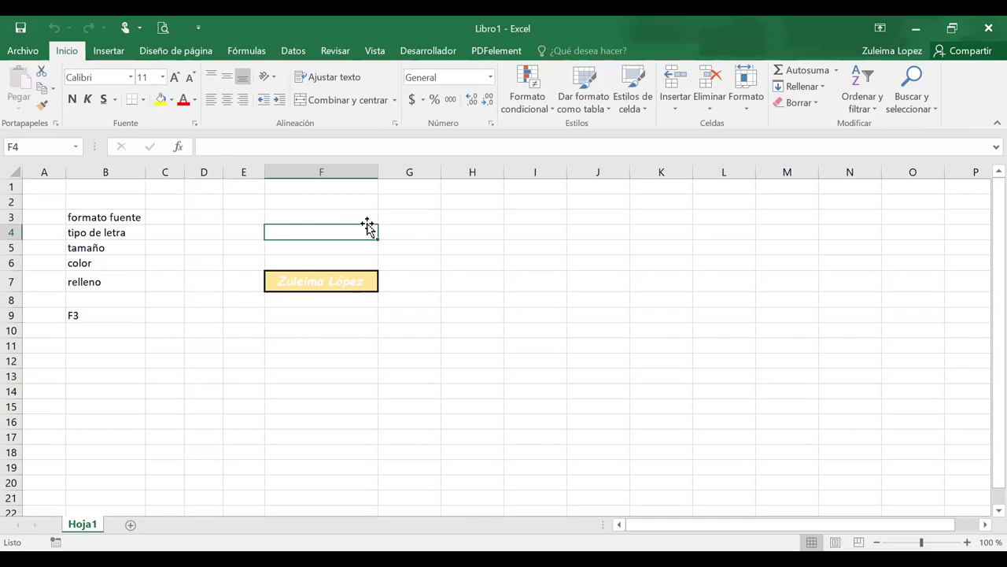
left_click(430, 241)
left_click(351, 234)
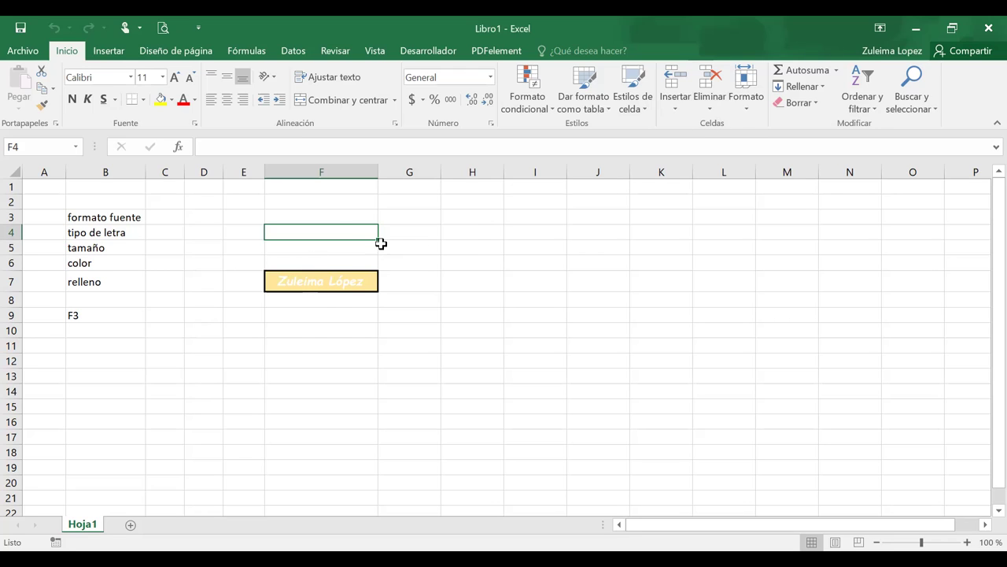
Blank out F4:F9 with F4's fill handle, clearing the old sample in F7.
left_click_drag(377, 239, 378, 316)
left_click(323, 274)
left_click(321, 233)
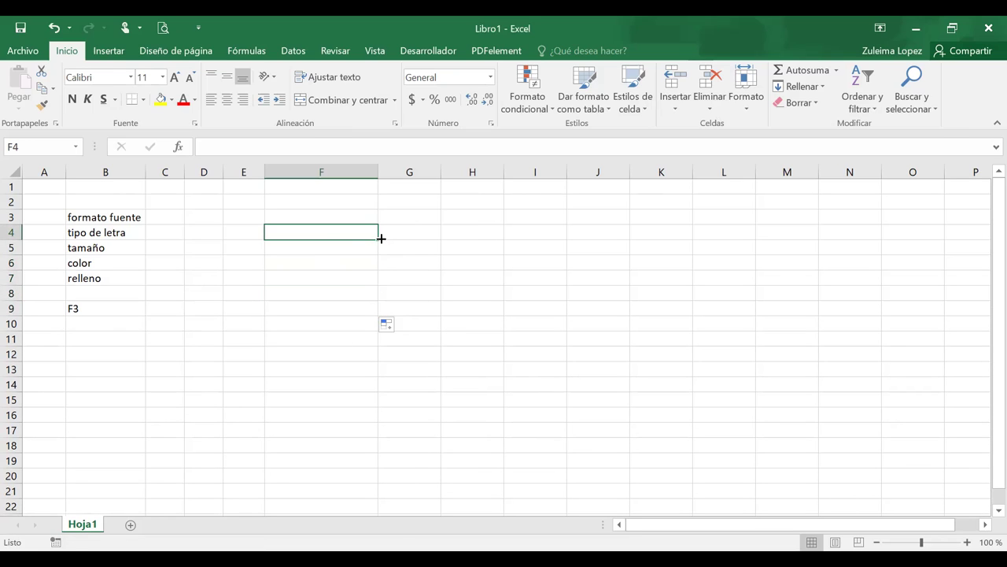
Apply the formatting macro to K4 with Ctrl+Shift+F.
left_click(670, 244)
left_click(670, 232)
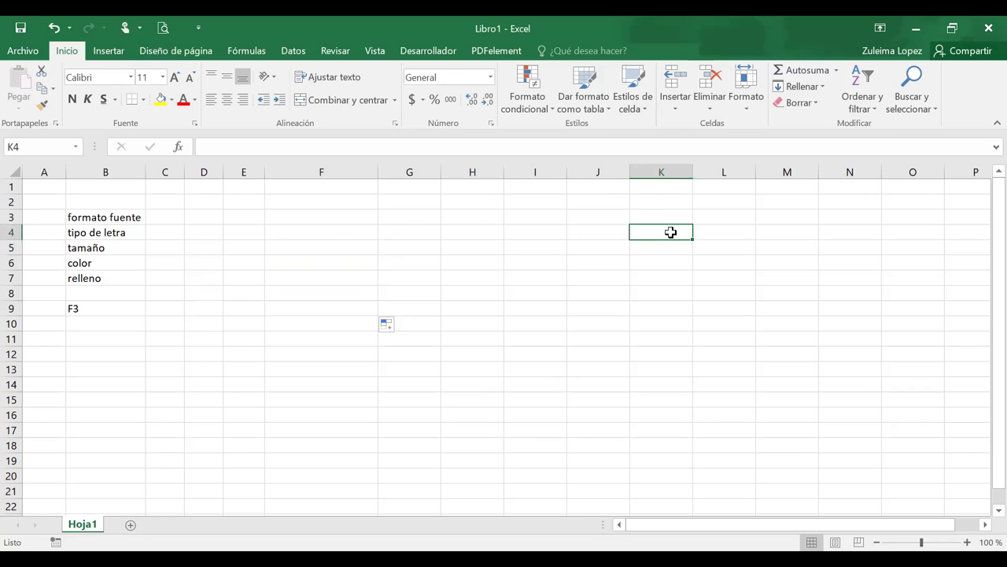
key("ctrl+shift+f")
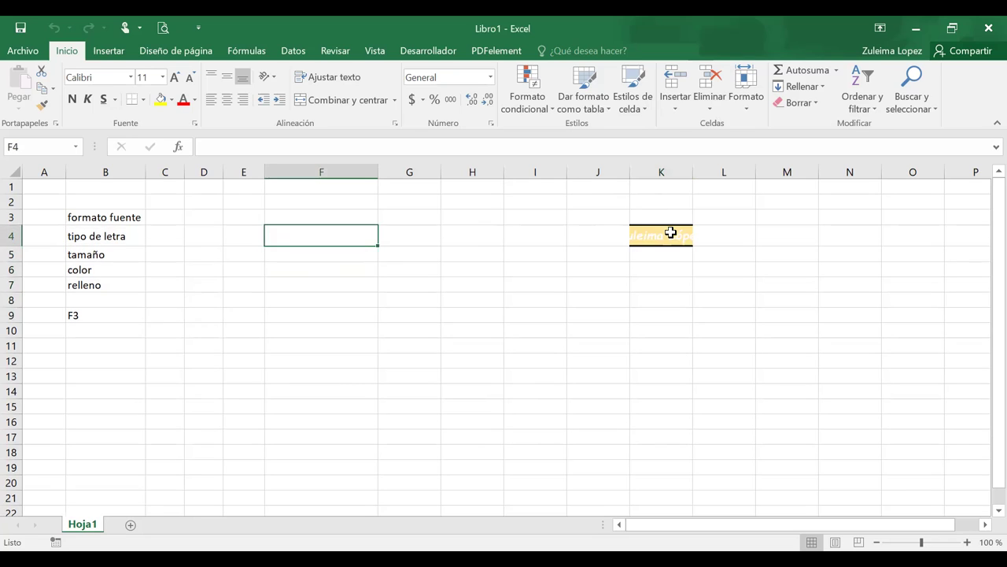
left_click(661, 254)
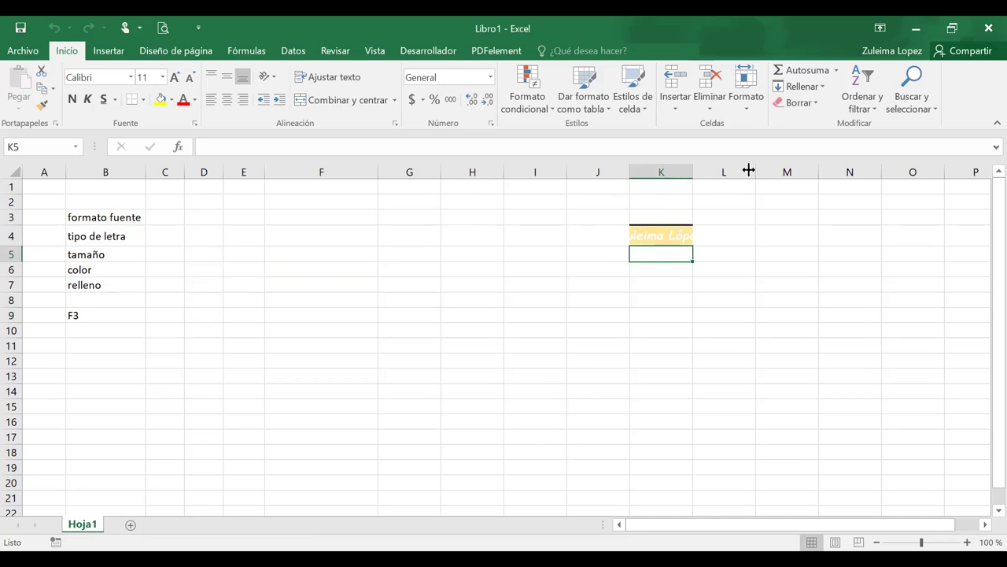
Widen column K so the formatted name fits.
left_click_drag(694, 173, 742, 173)
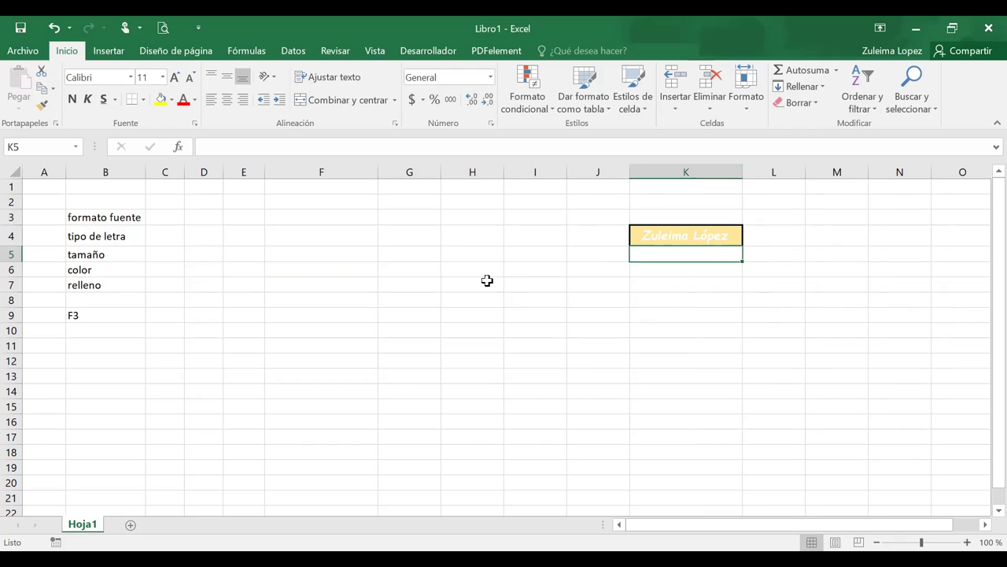
left_click(506, 299)
left_click(425, 299)
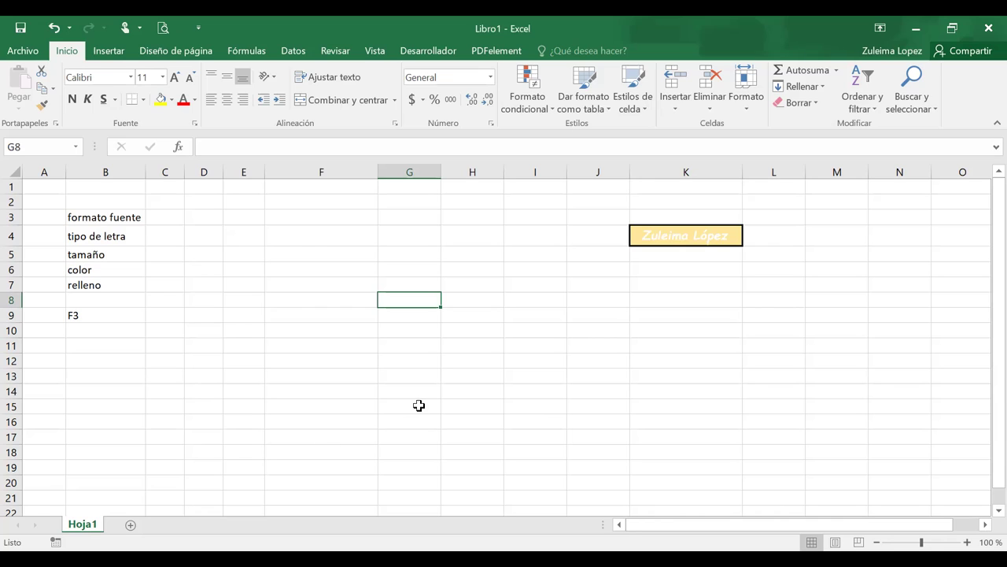
left_click(337, 389)
Select cell F19 as the target for the formatting macro.
left_click(193, 446)
left_click(336, 469)
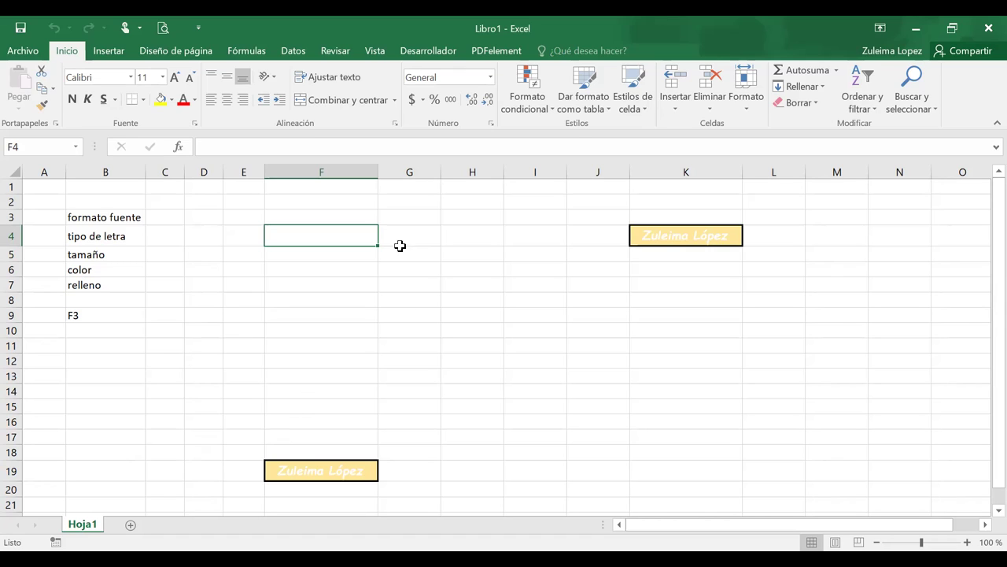
Blank F4:L4 and F4:F21 with F4's fill handle, clearing K4 and F19, then select F3.
mouse_move(378, 245)
left_mouse_down()
mouse_move(775, 431)
mouse_move(775, 442)
left_mouse_up()
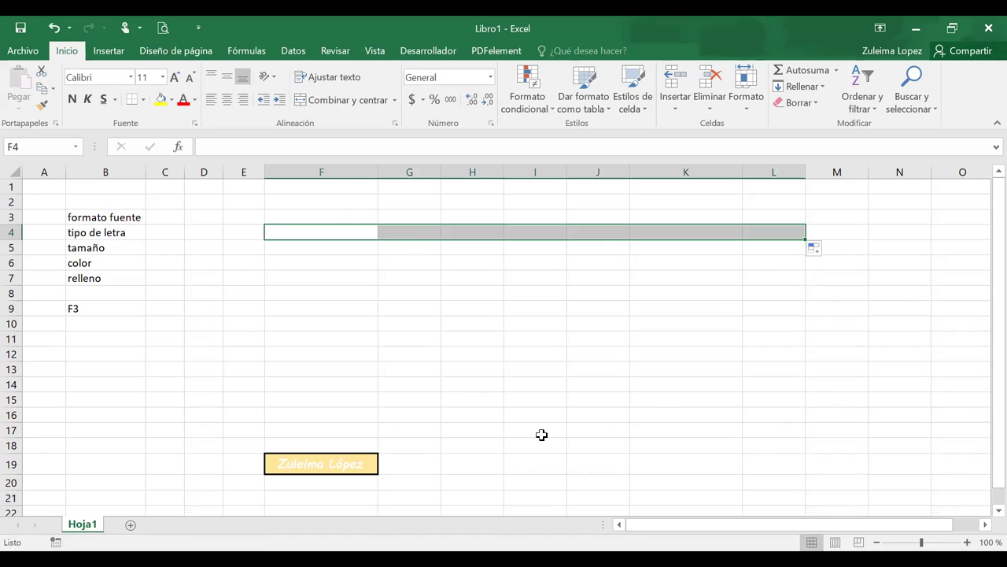
left_click(347, 230)
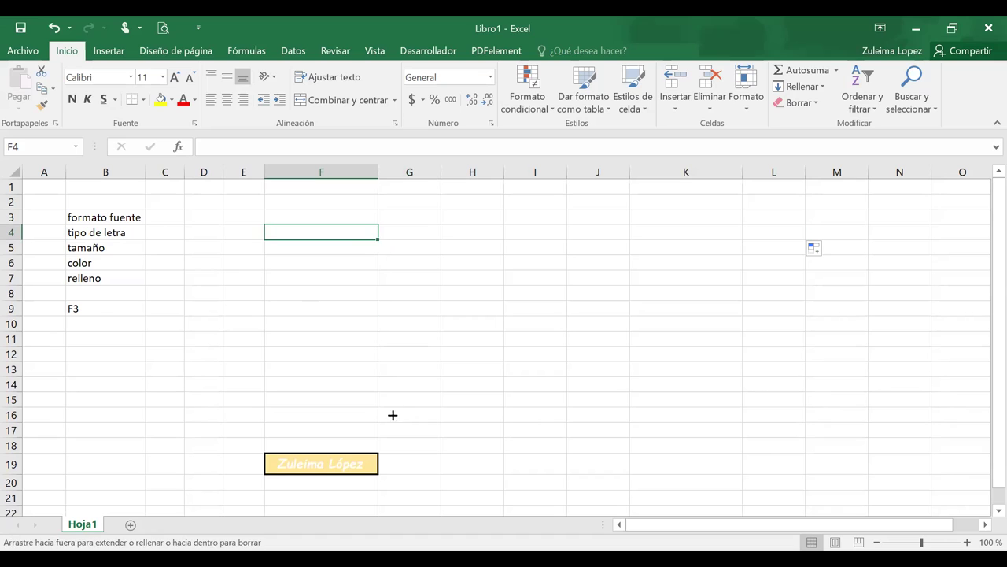
left_click_drag(377, 239, 398, 488)
left_click(321, 236)
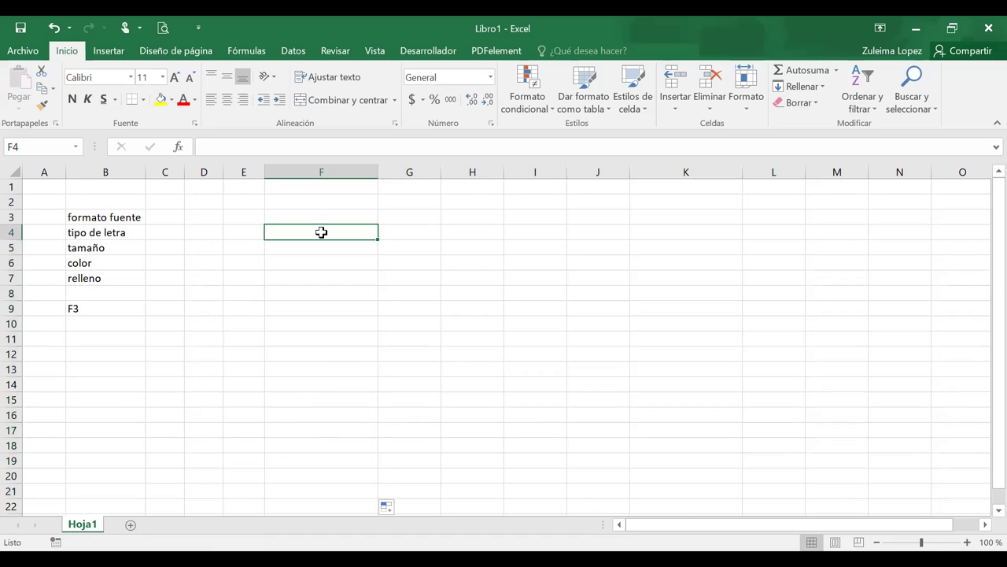
left_click(331, 217)
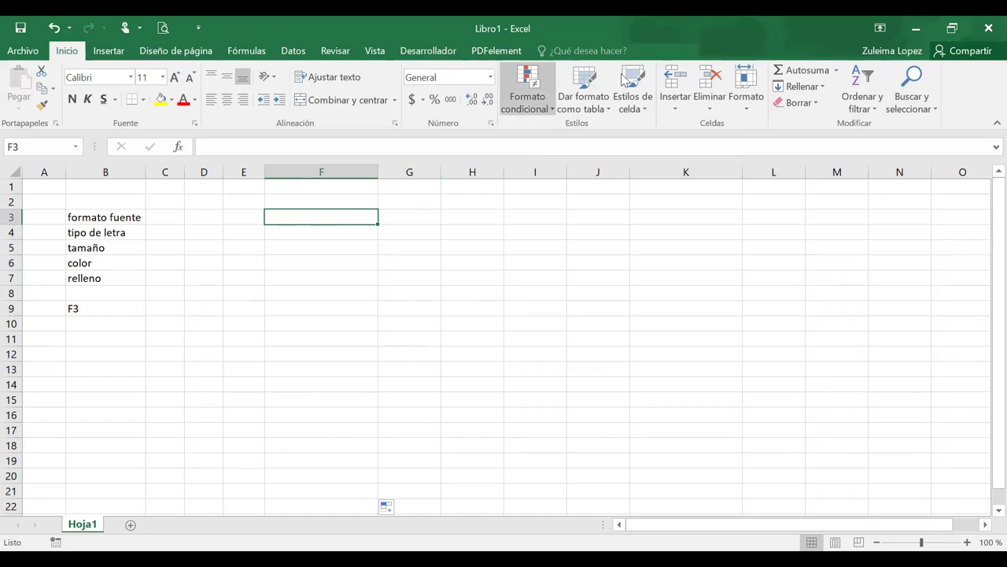
Open the Record Macro dialog from the View tab's Macros menu.
left_click(375, 50)
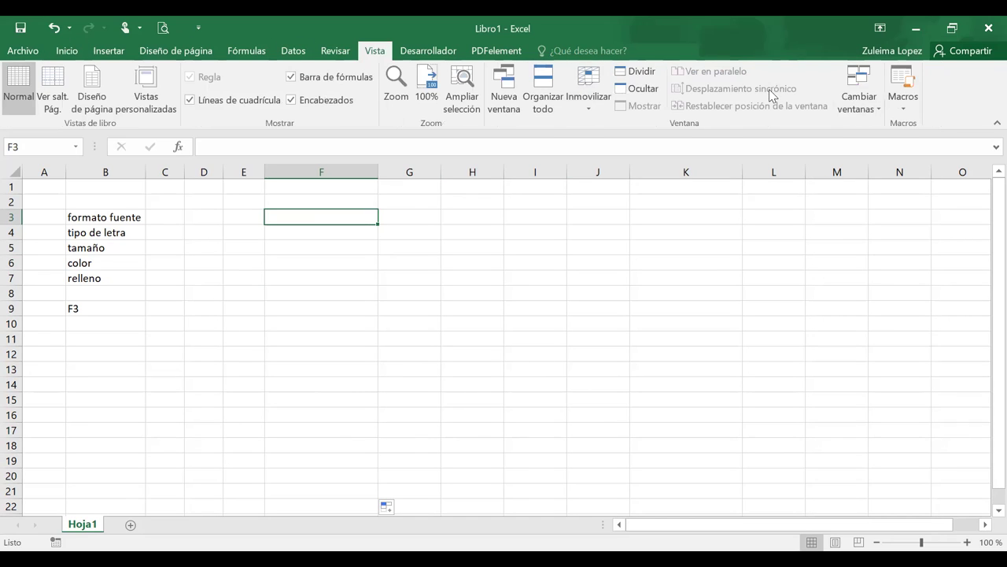
left_click(911, 109)
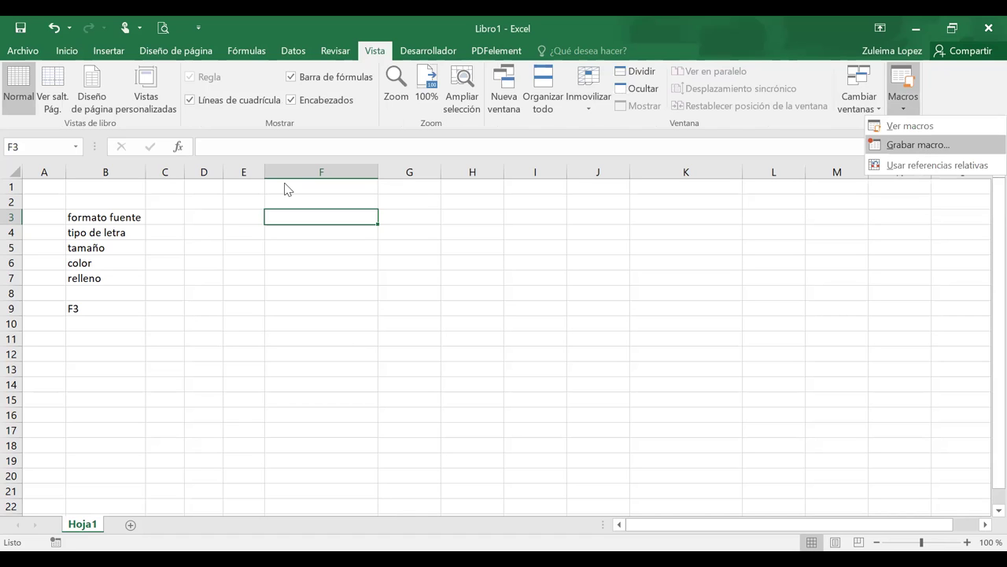
key("Return")
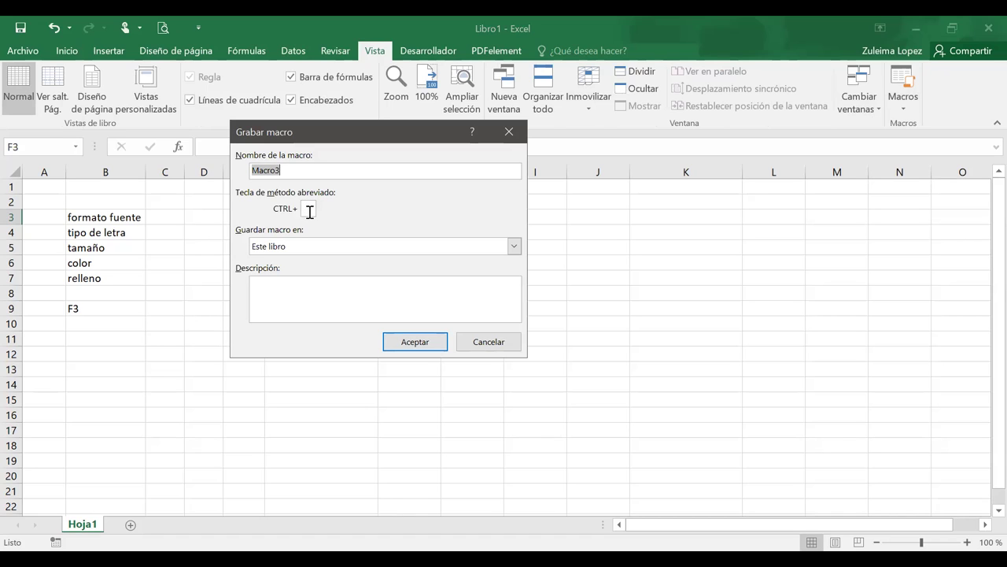
Set the macro shortcut to Ctrl+Shift+S and the description to 'Ejercicio 2'.
left_click(309, 211)
type("A")
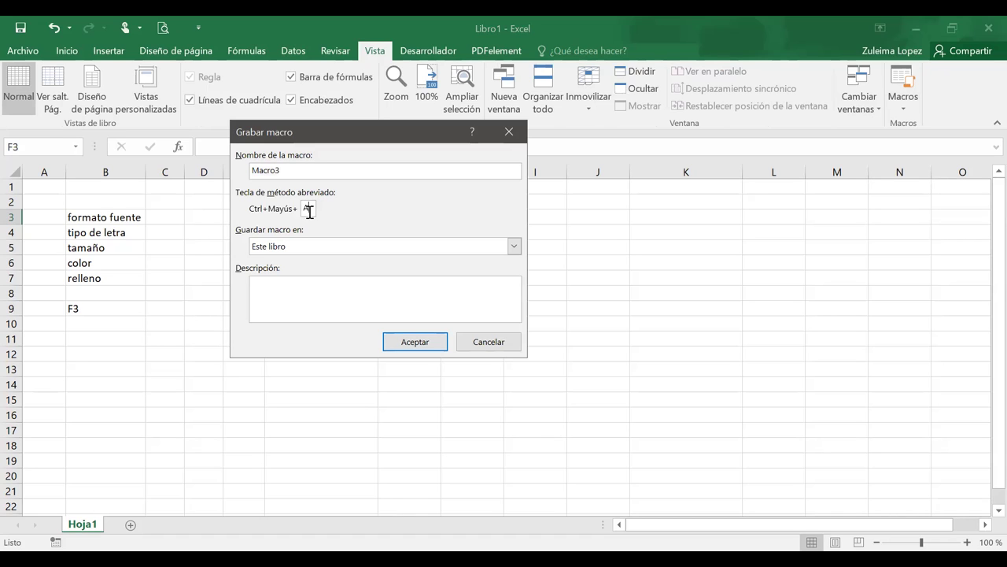
left_click(307, 292)
left_click(308, 208)
key("BackSpace")
type("S")
left_click(327, 282)
type("Ej")
type("erc")
type("icio")
key("BackSpace")
type("o 2")
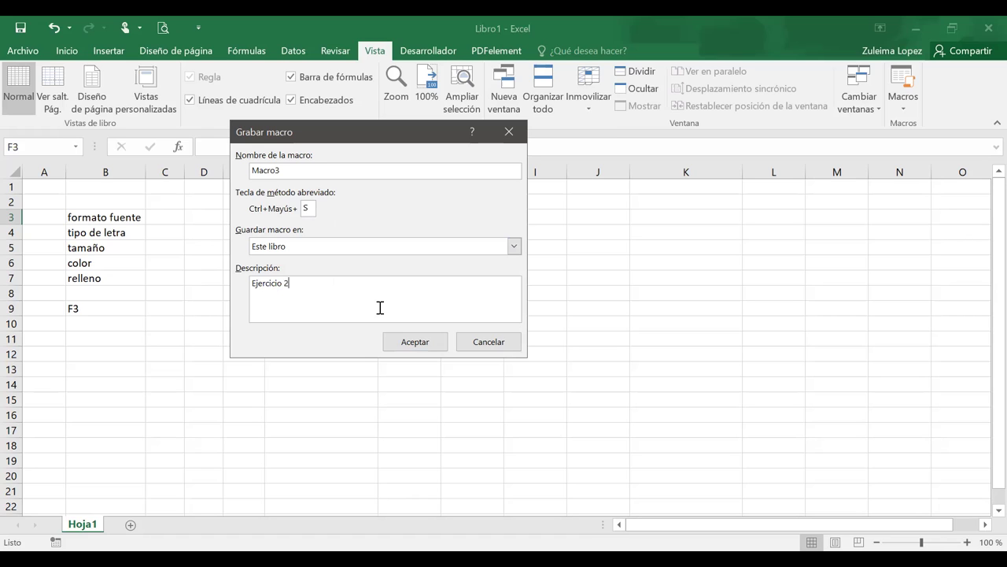
Start recording and set the font to Arial bold italic, 14 pt, red.
left_click(400, 341)
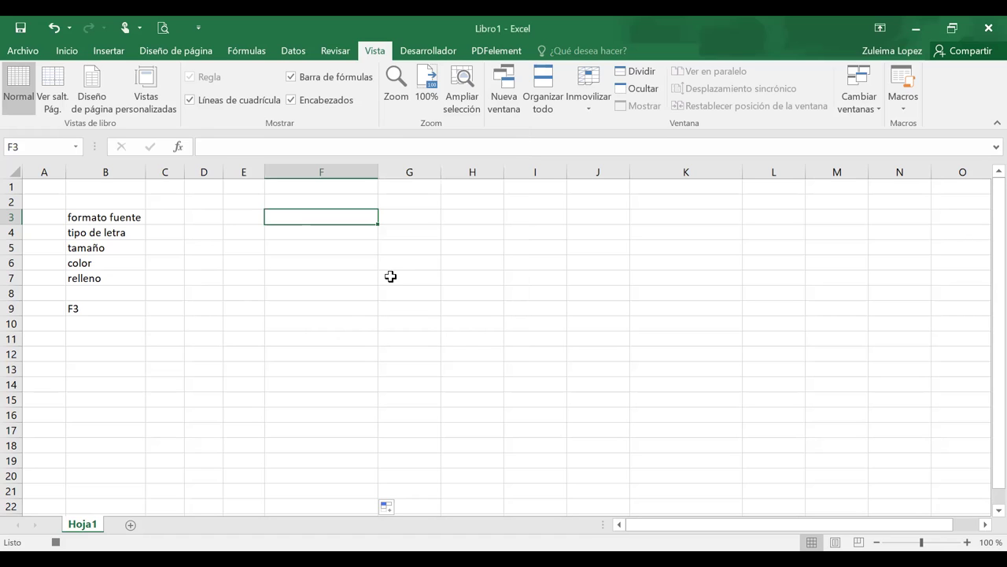
key("ctrl+shift+f")
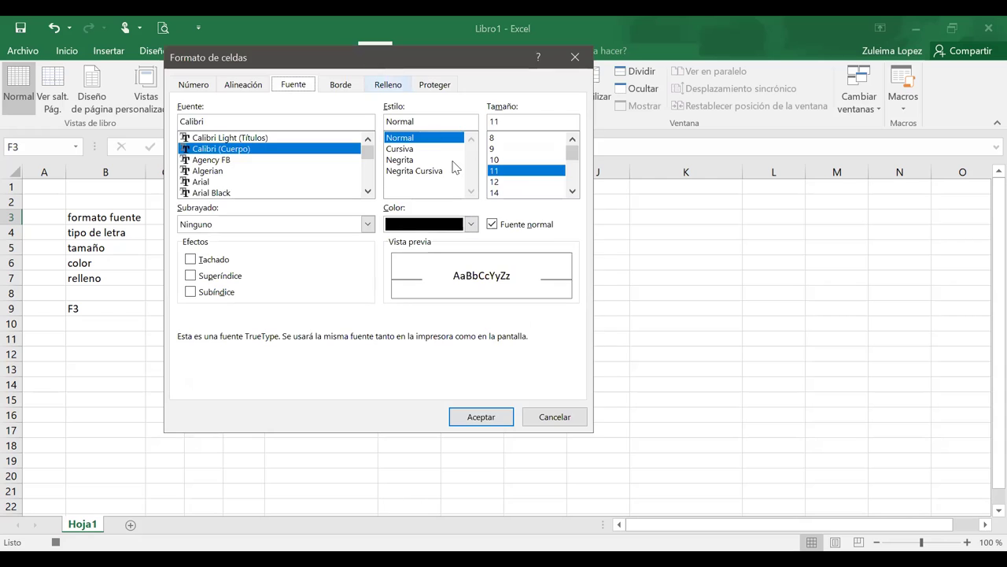
left_click(430, 170)
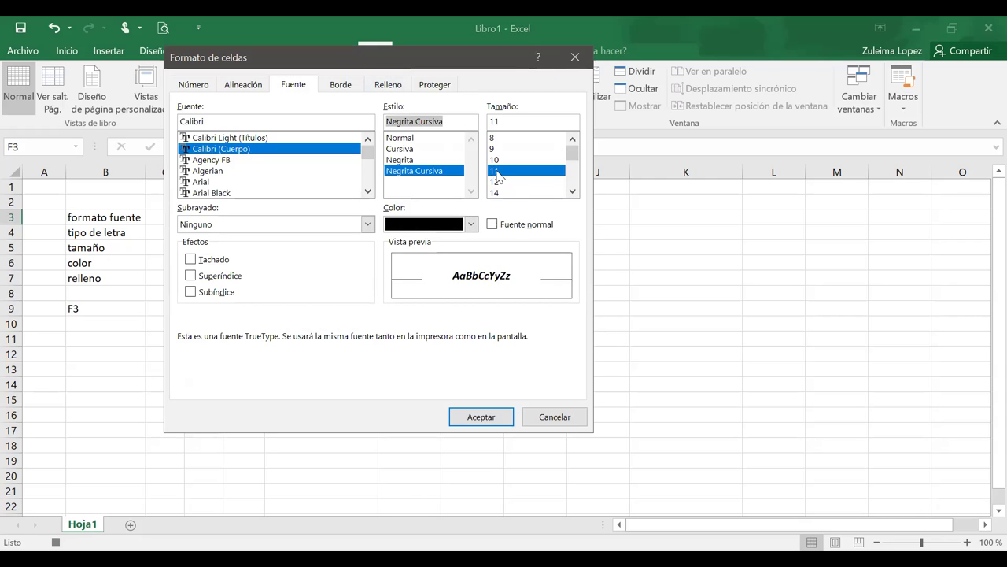
left_click(471, 224)
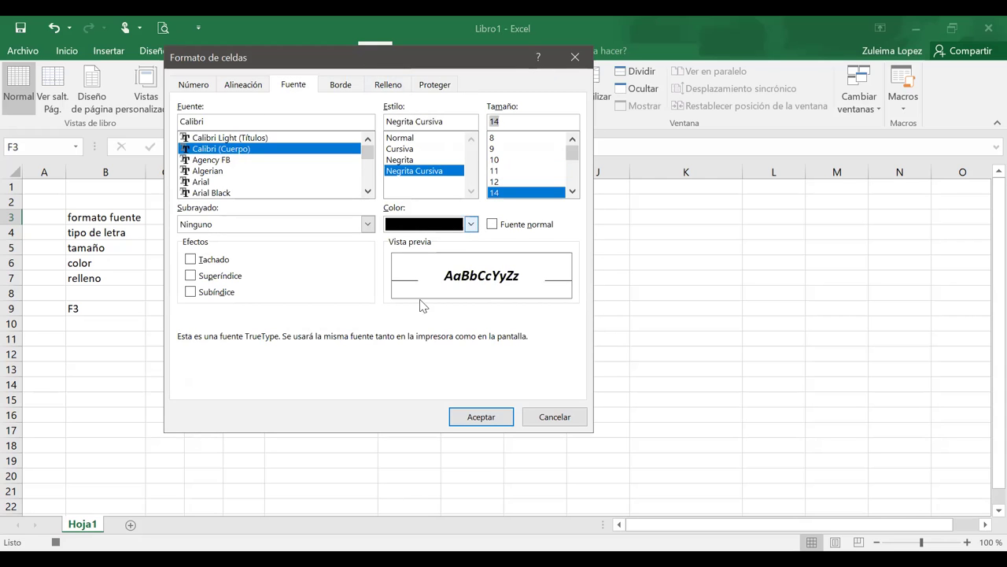
left_click(390, 356)
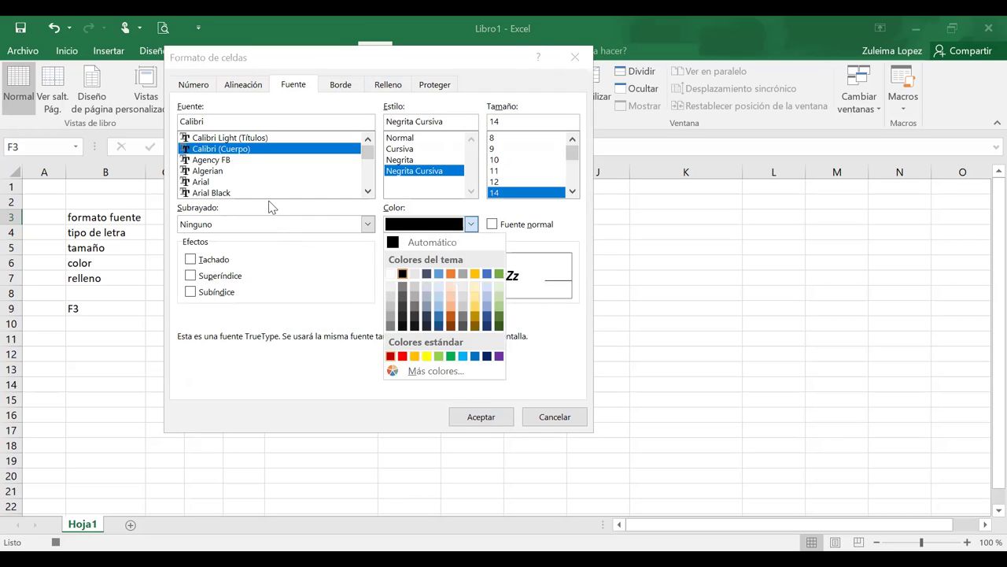
left_click(215, 186)
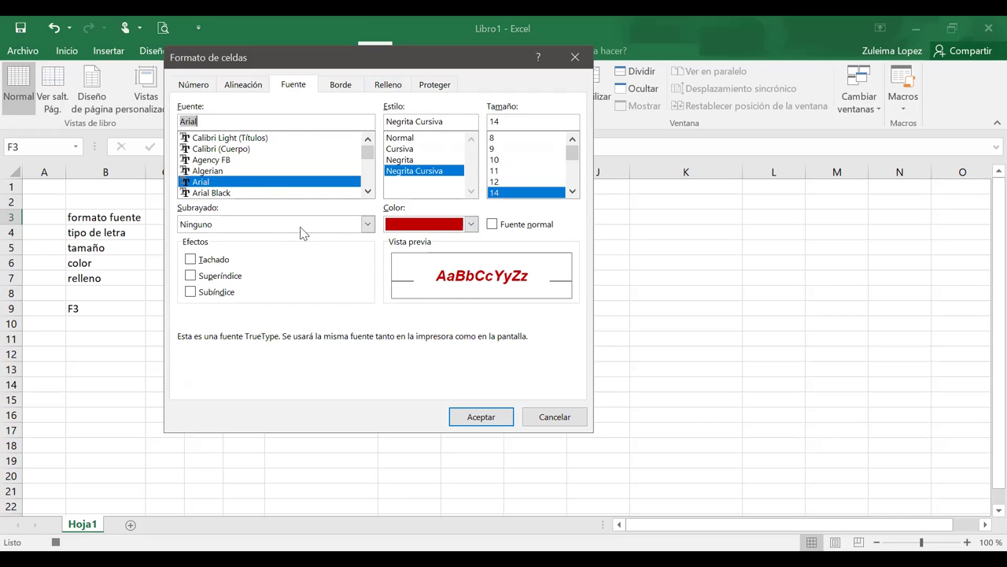
Add a thick solid outline border around the cell.
left_click(340, 84)
left_click(259, 208)
left_click(400, 137)
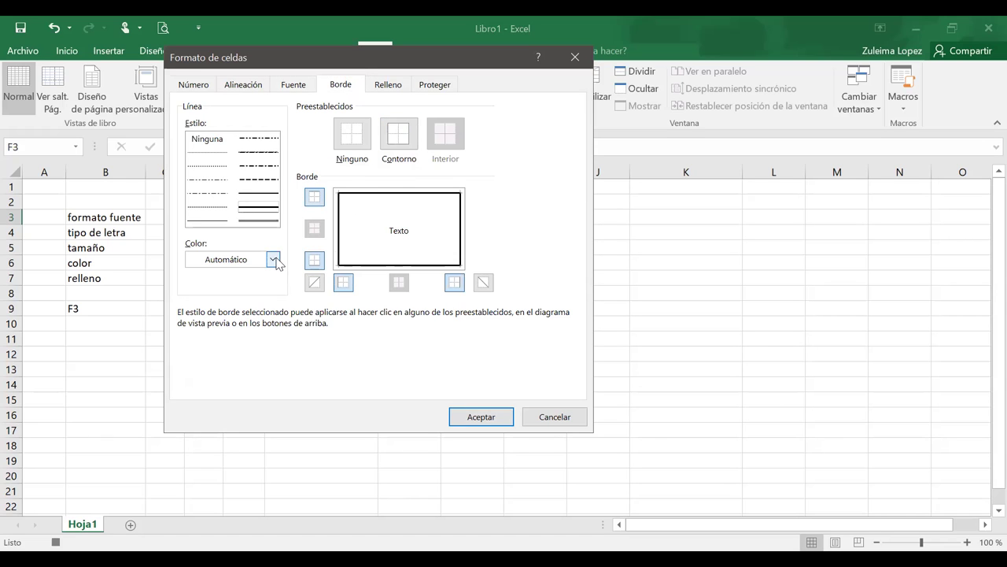
Try a dark blue fill and center the text horizontally.
left_click(392, 84)
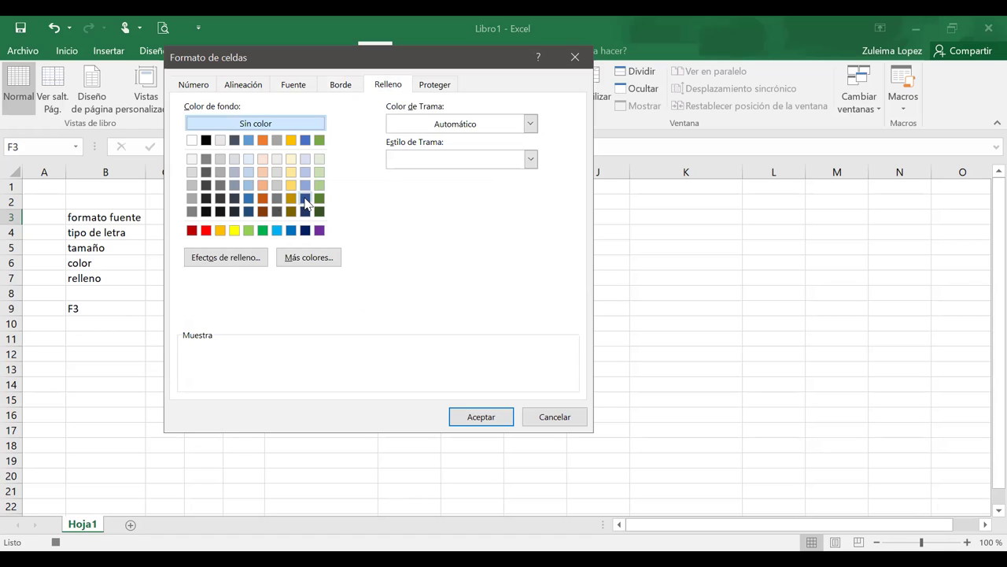
left_click(304, 198)
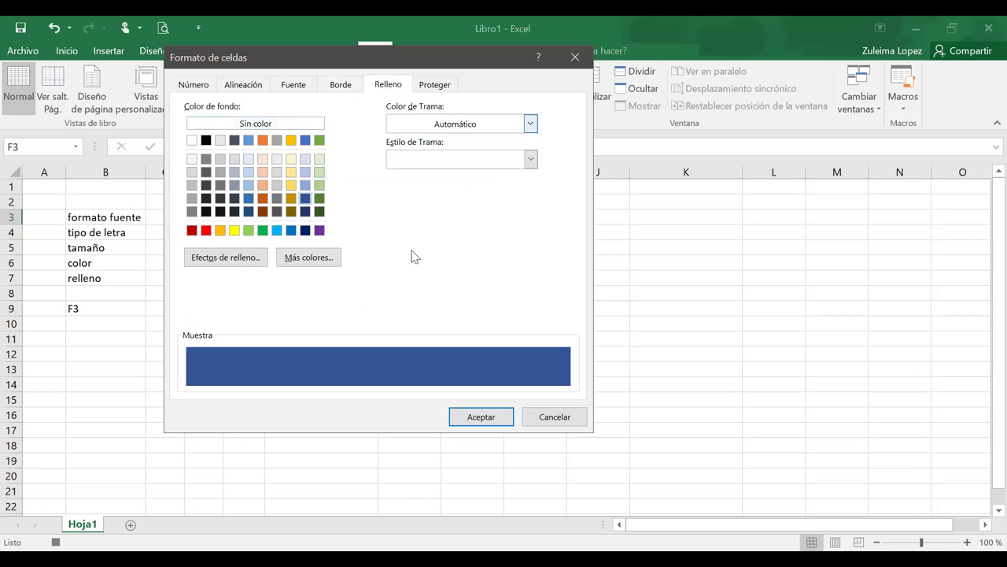
left_click(284, 87)
left_click(256, 88)
left_click(282, 140)
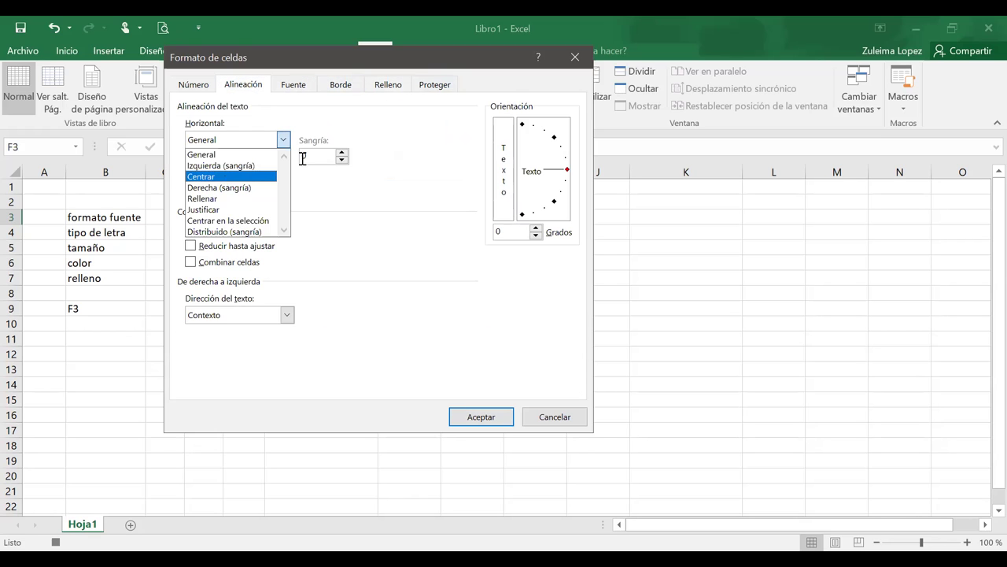
left_click(403, 230)
left_click(307, 91)
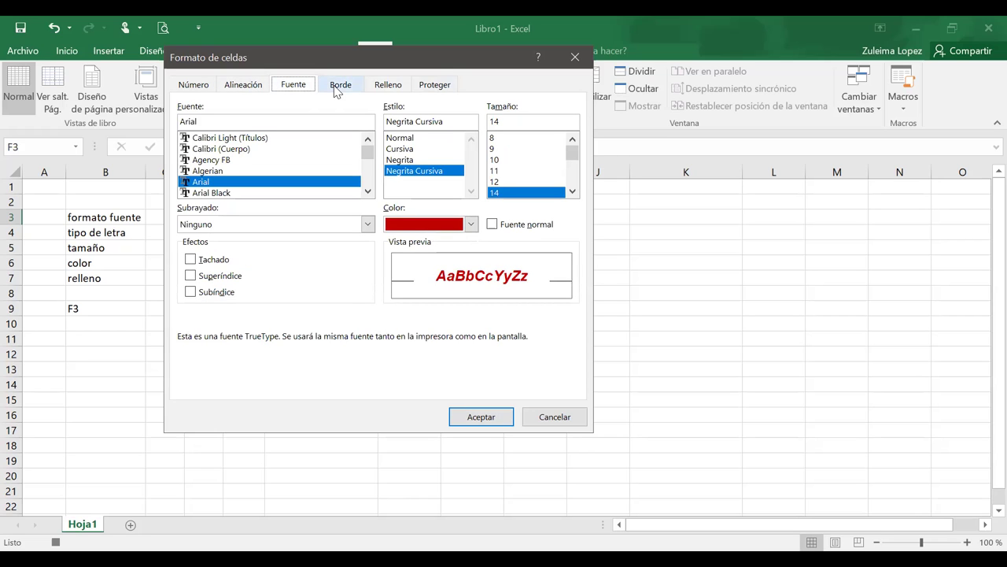
Change the fill to pale yellow from the Standard colour palette and apply the formatting.
left_click(388, 84)
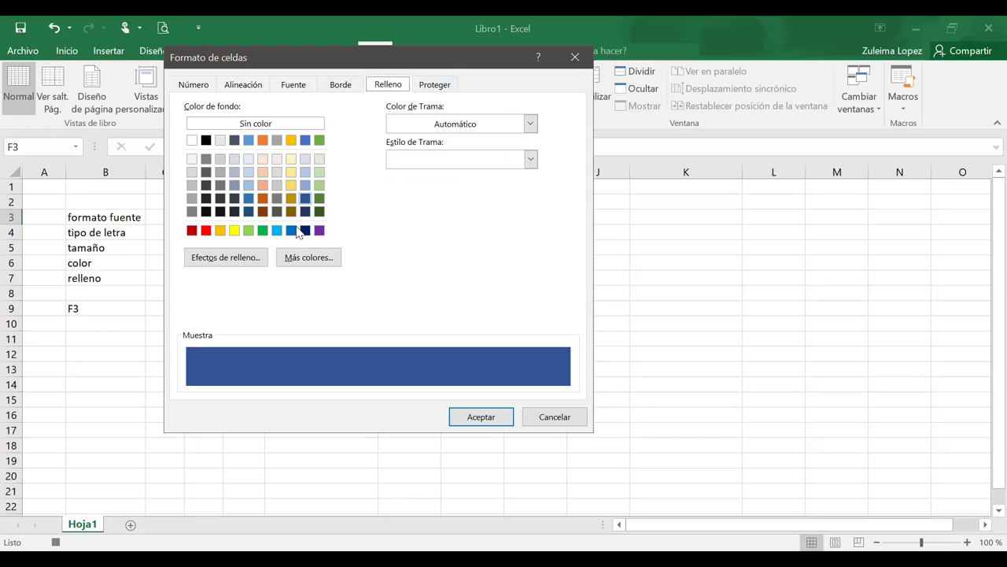
left_click(310, 260)
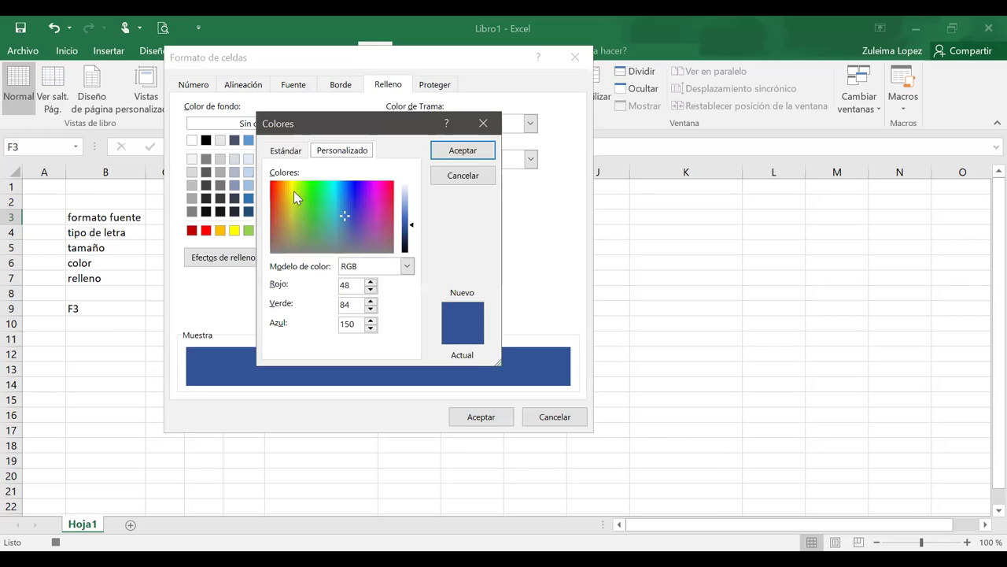
left_click(287, 152)
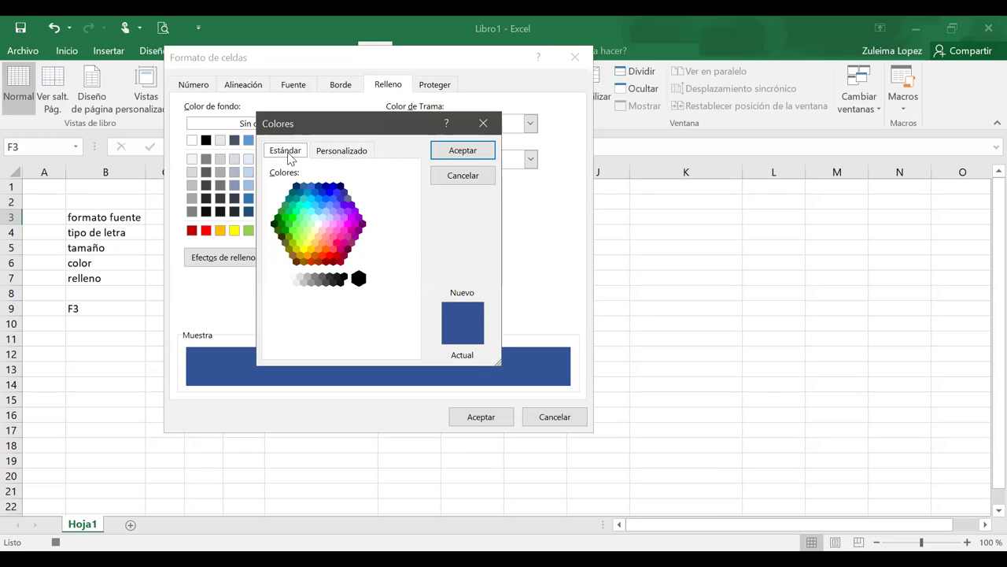
left_click(312, 236)
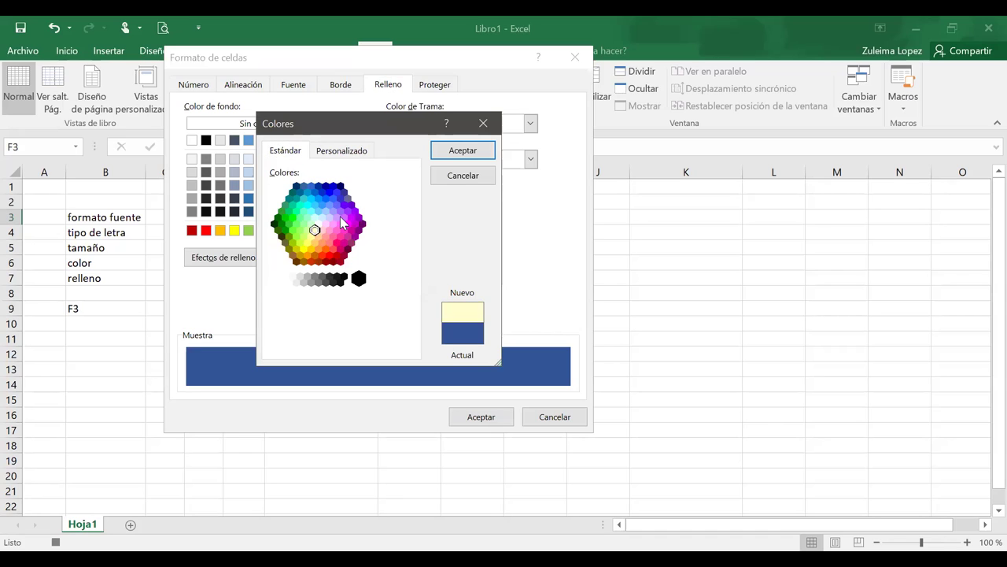
left_click(462, 157)
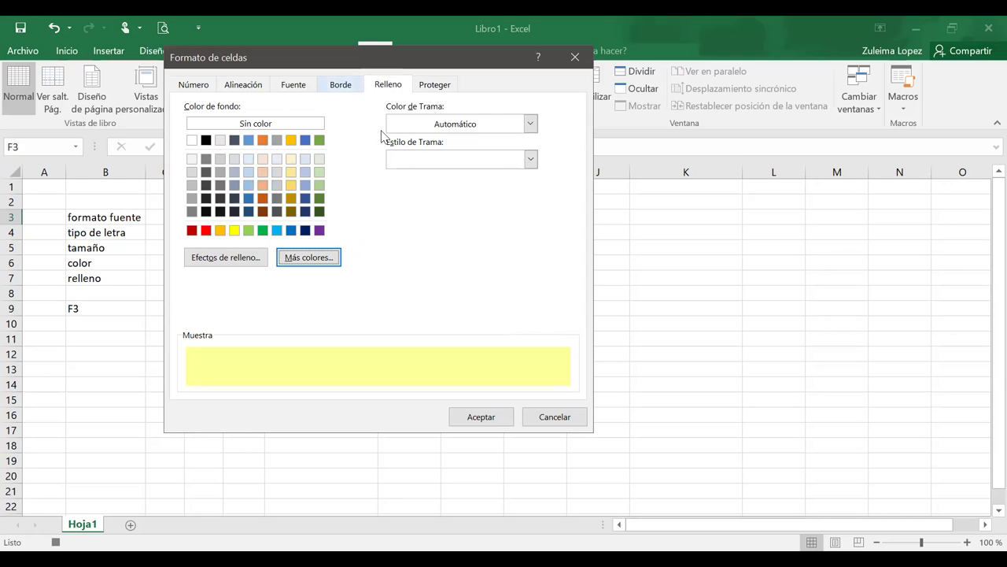
left_click(243, 87)
left_click(293, 86)
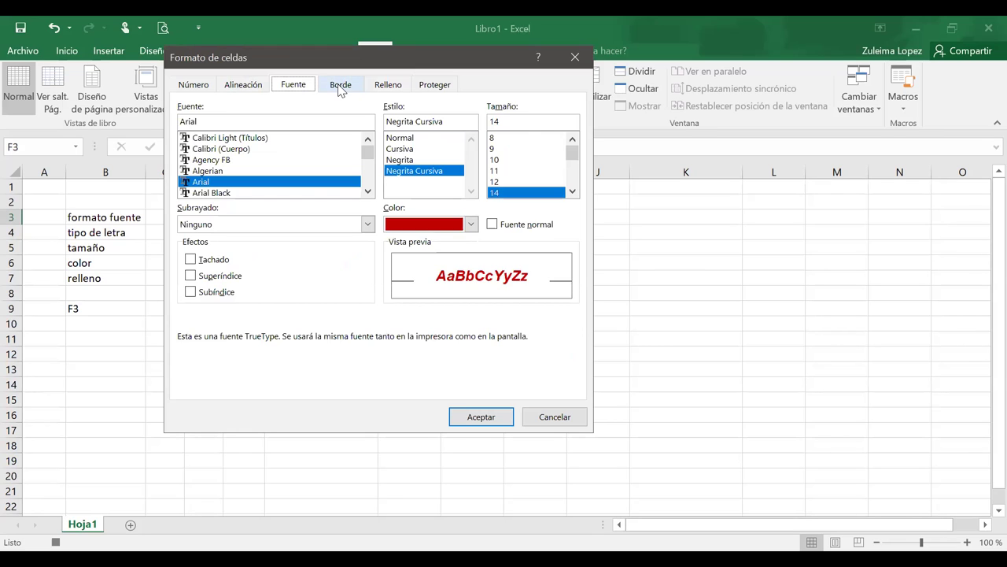
left_click(388, 85)
left_click(493, 421)
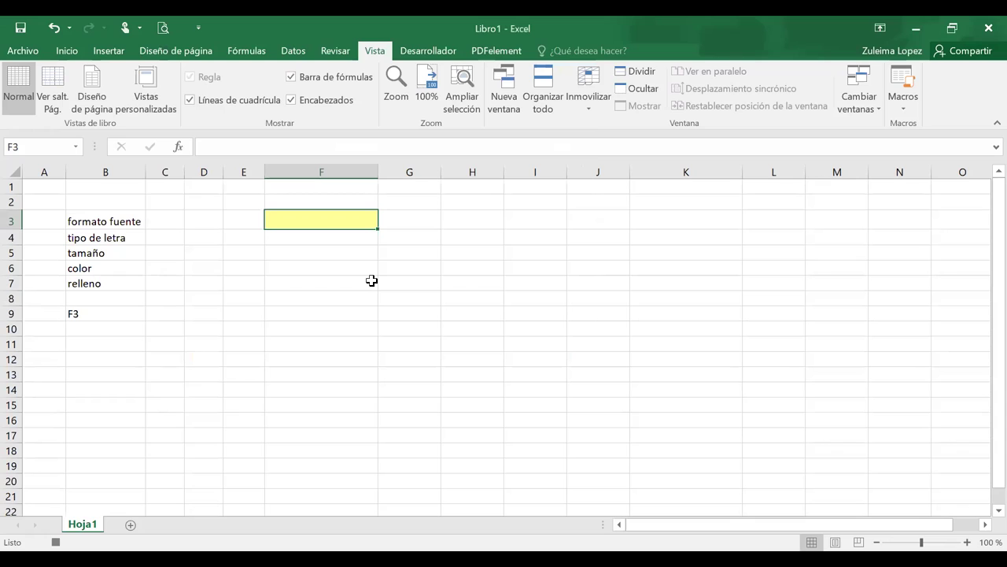
Enter the person's name in F3 and stop the macro recording.
type("J")
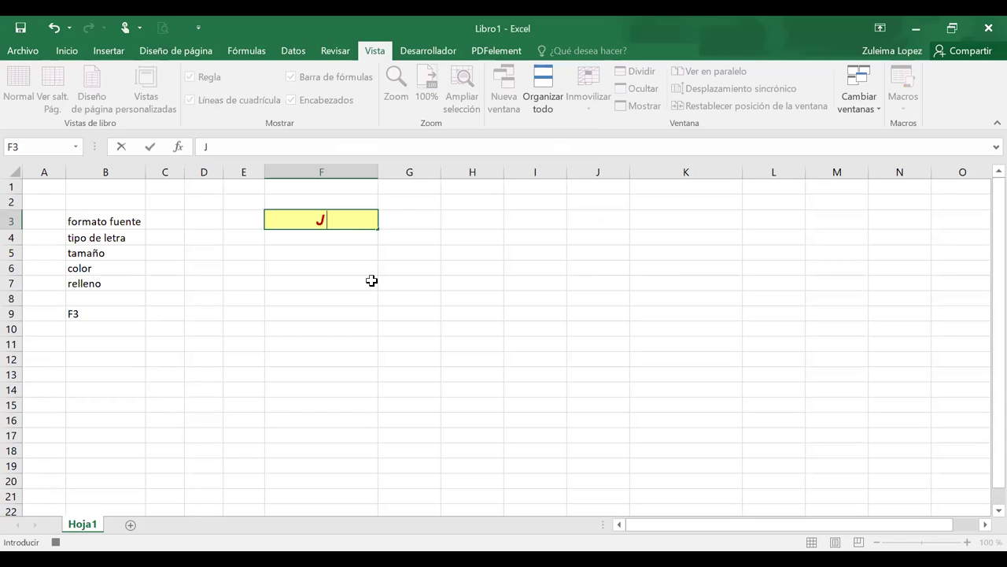
type("ose Miguel")
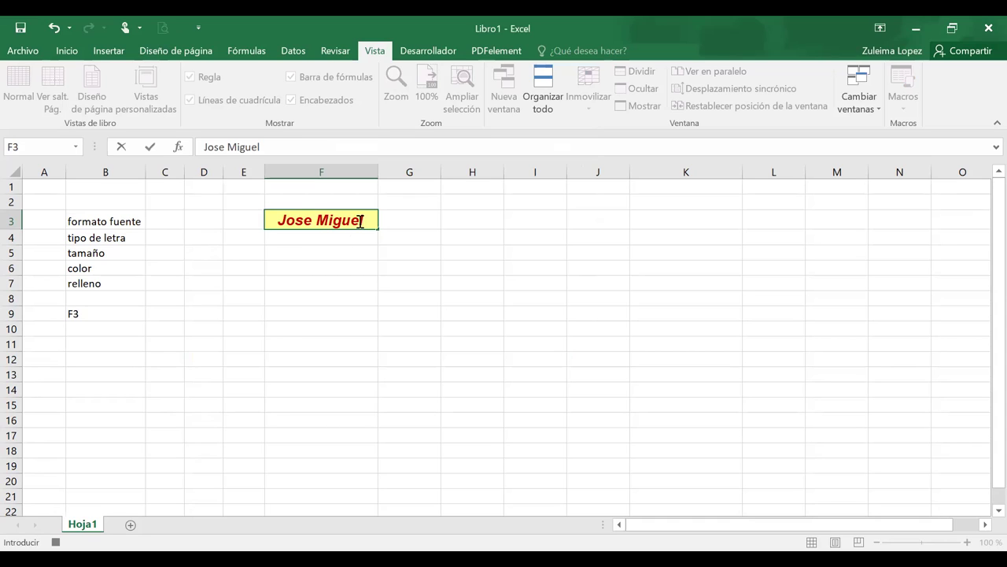
key("ctrl+Return")
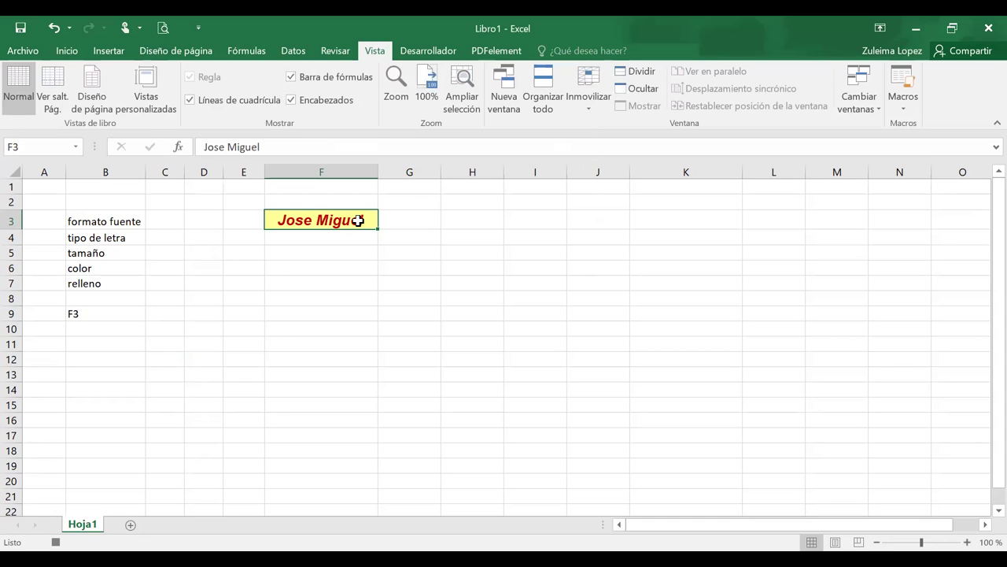
left_click(55, 541)
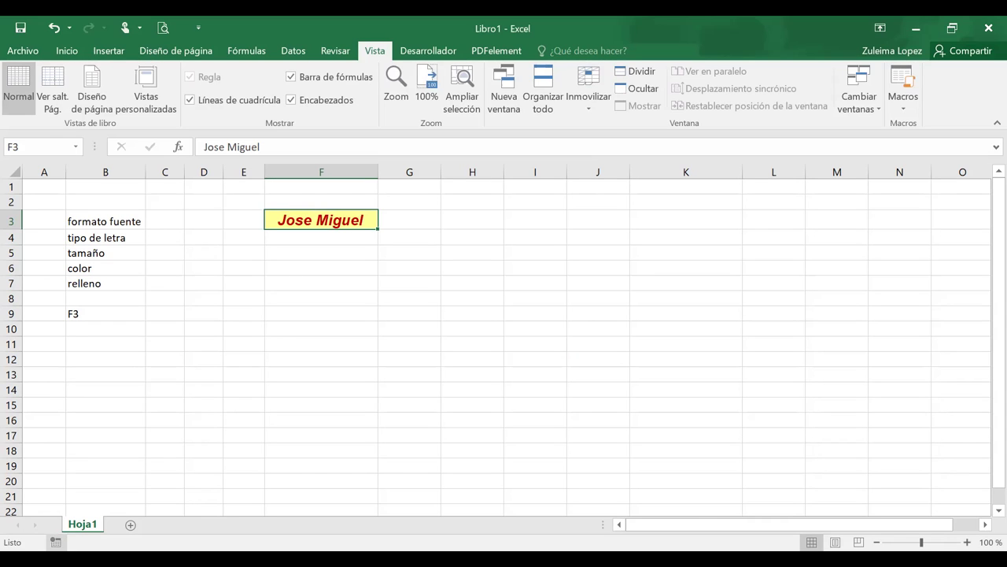
Clear F3:H3 by dragging H3's fill handle back, then run the macro on K10 with Ctrl+M.
left_click(656, 395)
left_click(704, 332)
left_click(718, 288)
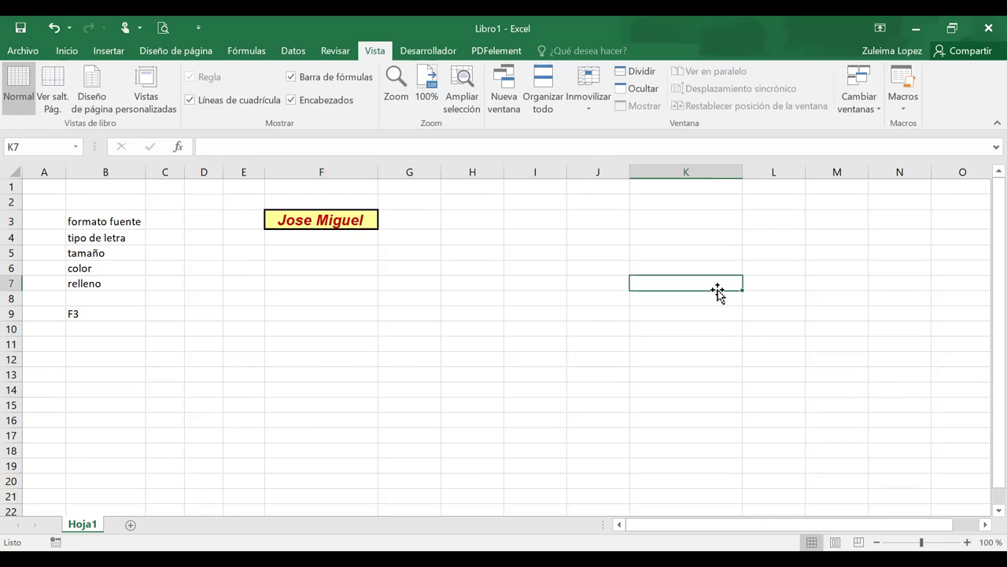
left_click(479, 221)
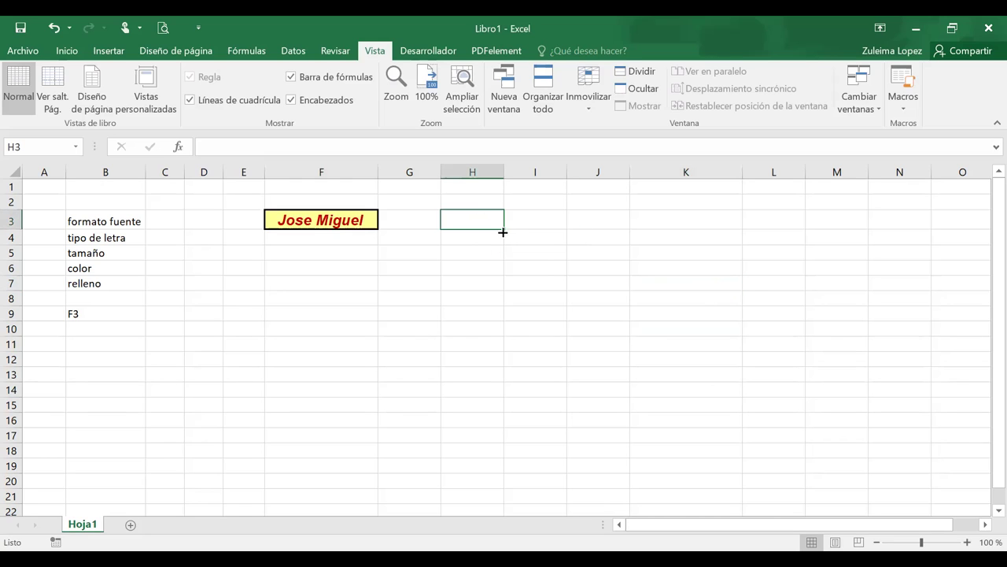
left_click_drag(501, 227, 264, 234)
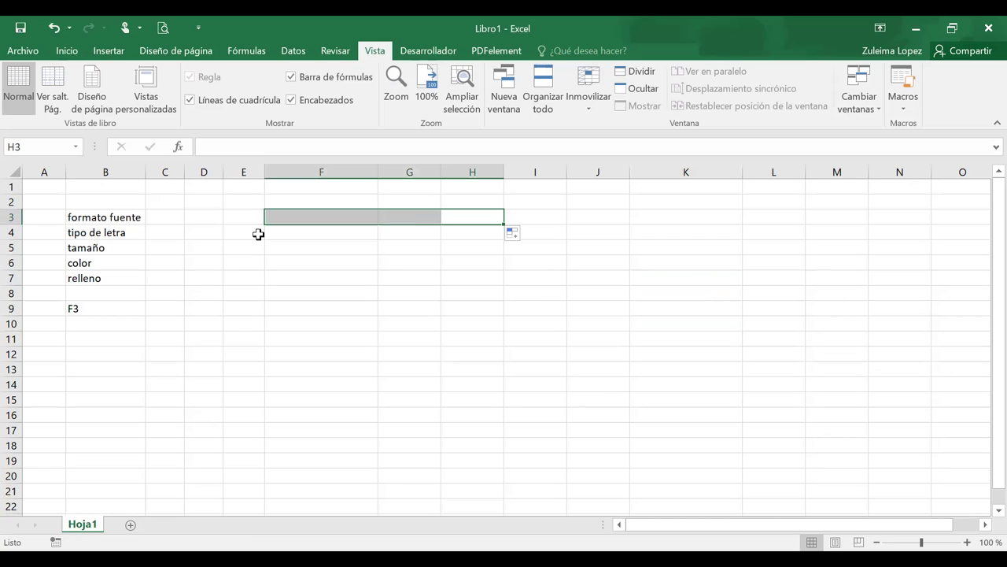
left_click(635, 319)
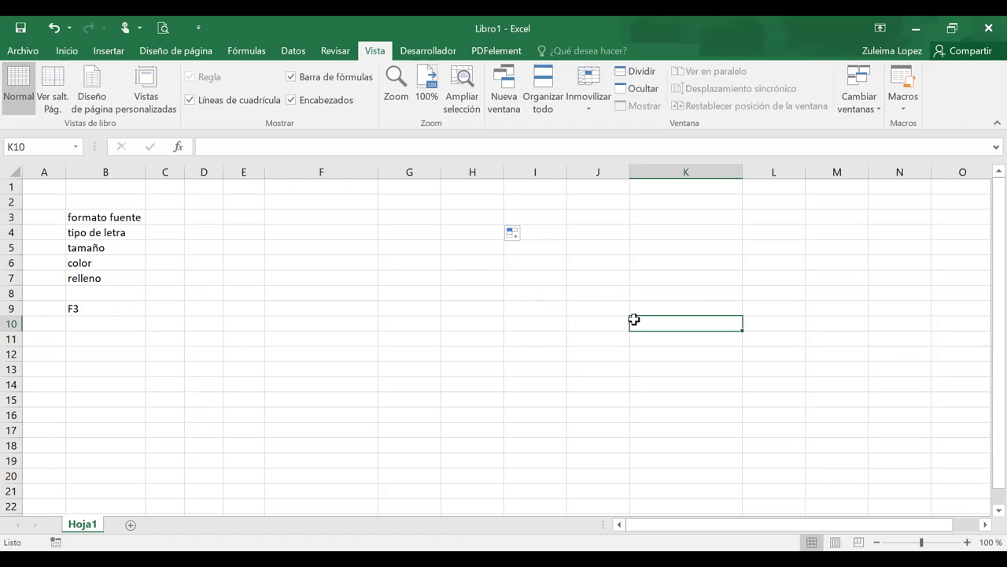
key("ctrl+m")
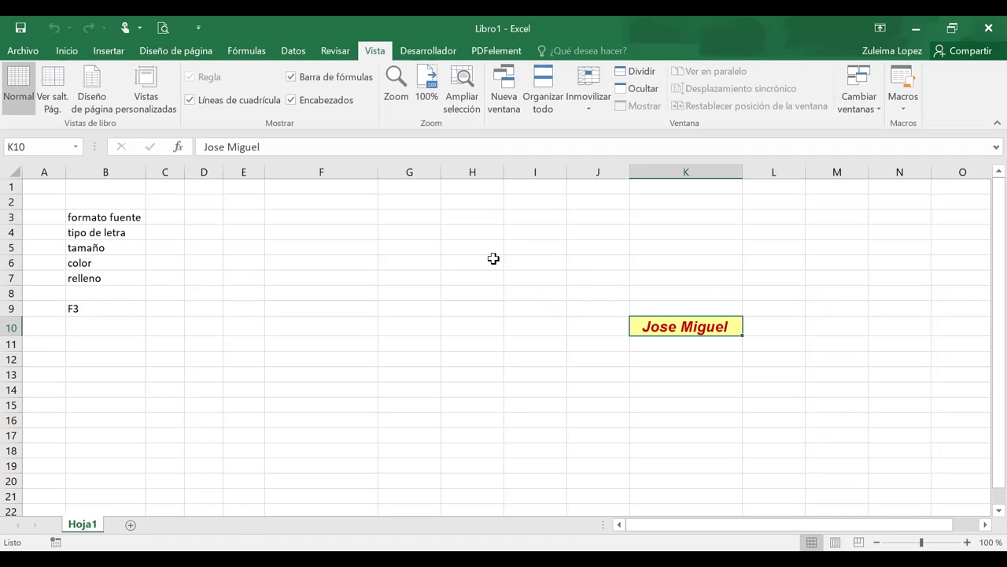
left_click(340, 214)
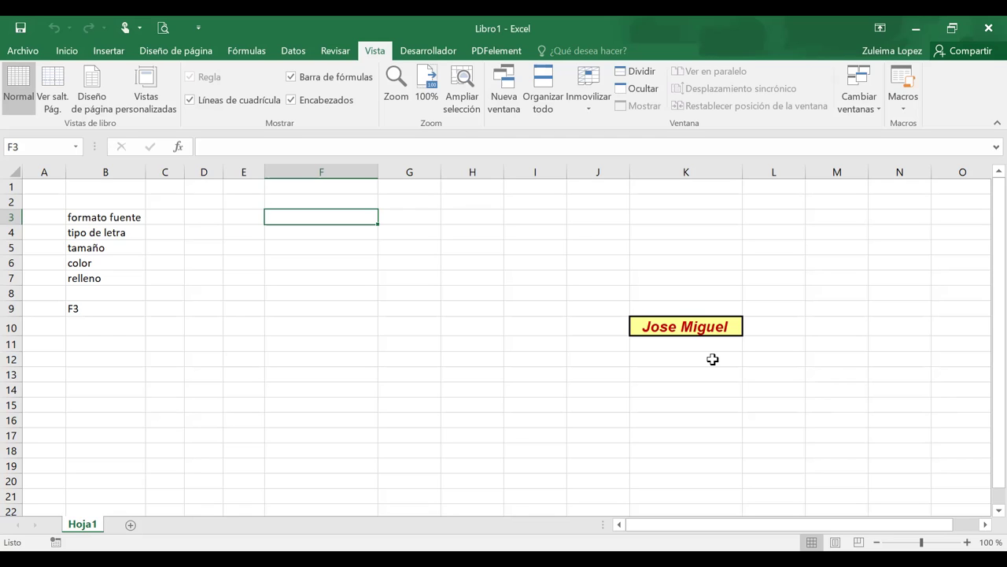
Run the formatting macro on F3:F7 to fill them with the styled name.
mouse_move(320, 218)
left_mouse_down()
mouse_move(365, 334)
mouse_move(348, 279)
left_mouse_up()
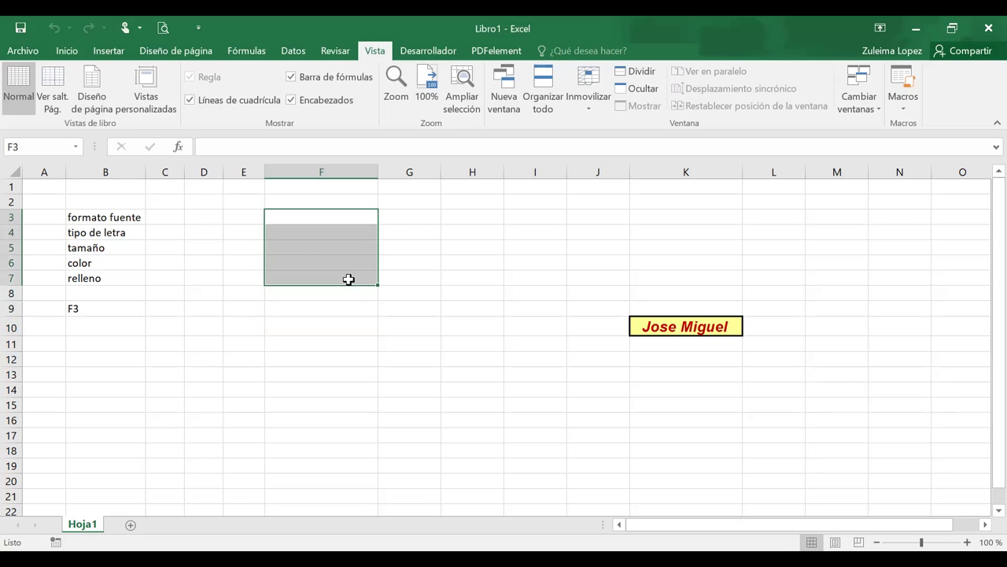
type("Jose Miguel Jose Miguel Jose Miguel Jose Miguel Jose Miguel")
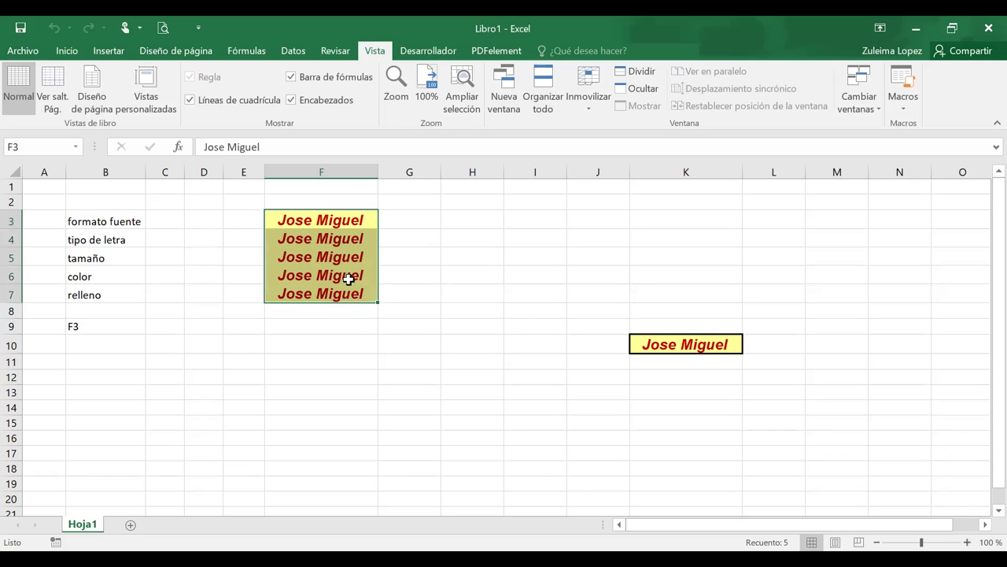
left_click(453, 294)
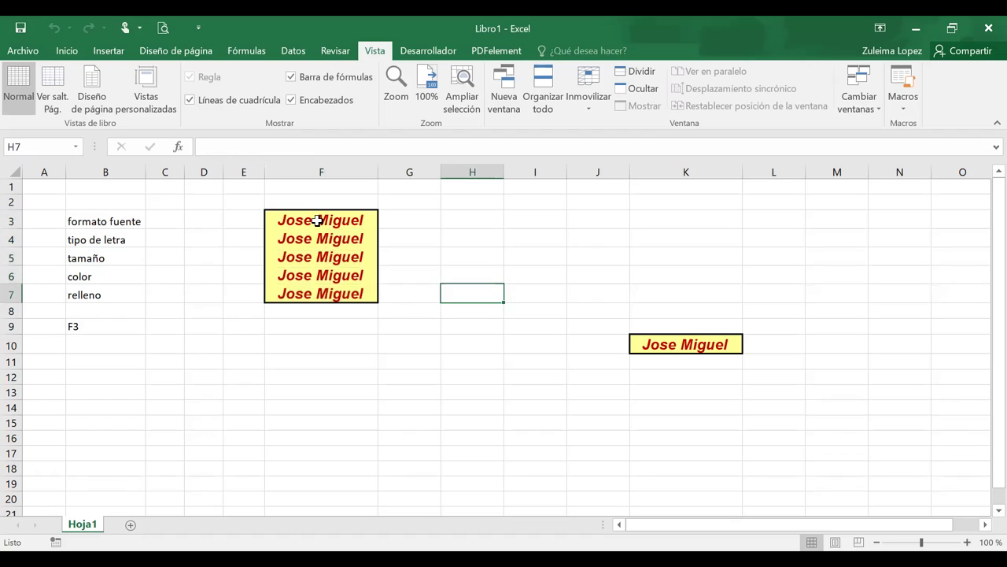
left_click_drag(321, 220, 347, 322)
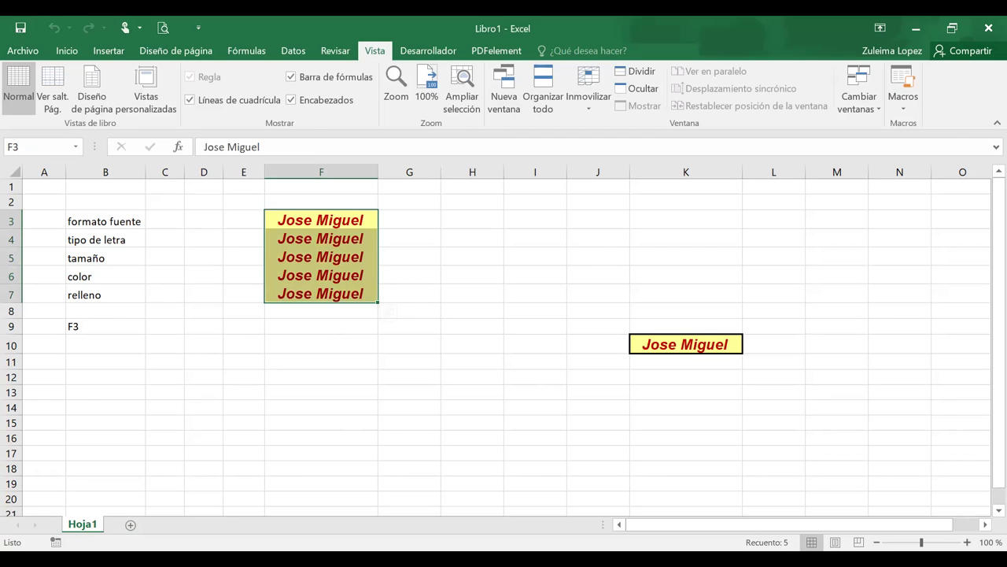
Paste the formatted name into F14.
left_click(228, 409)
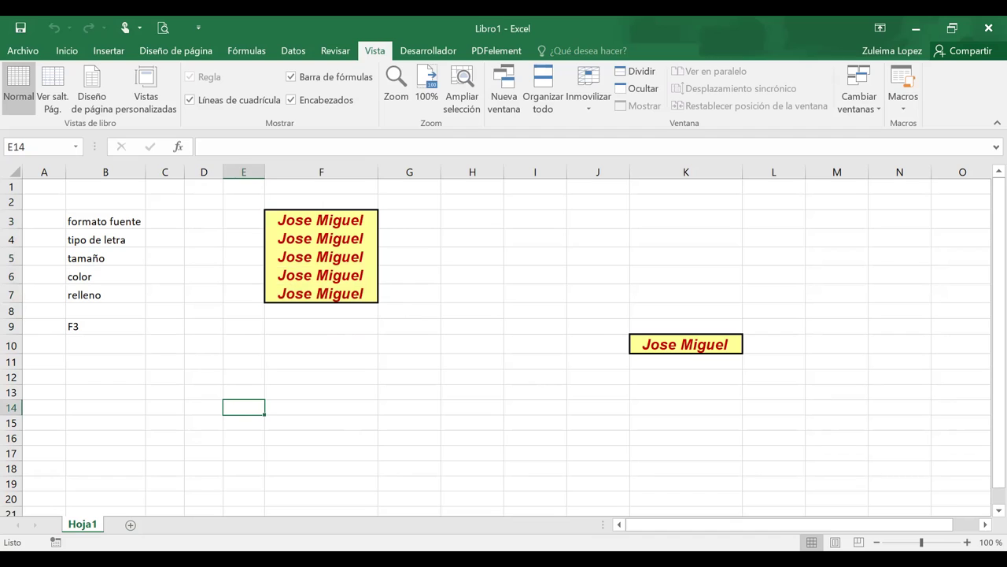
left_click(317, 403)
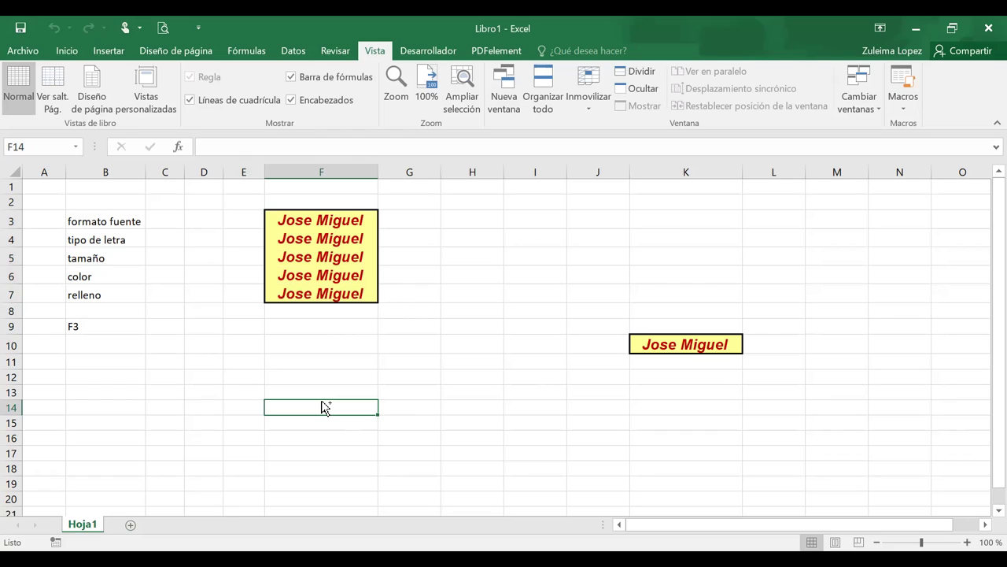
type("Jose Miguel")
left_click(531, 425)
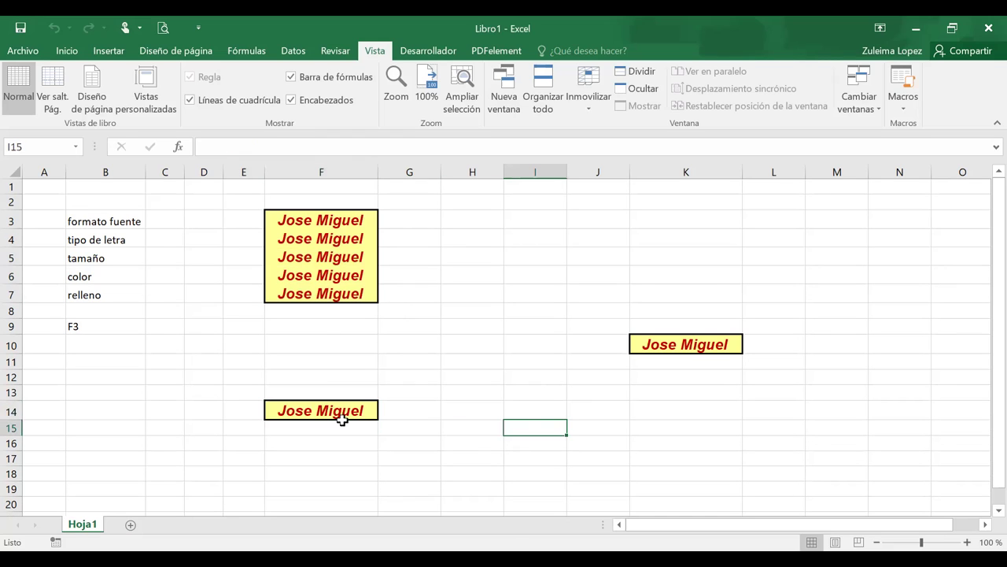
Copy F14 to B14 and autofit column B to the name.
left_click_drag(342, 420, 126, 410)
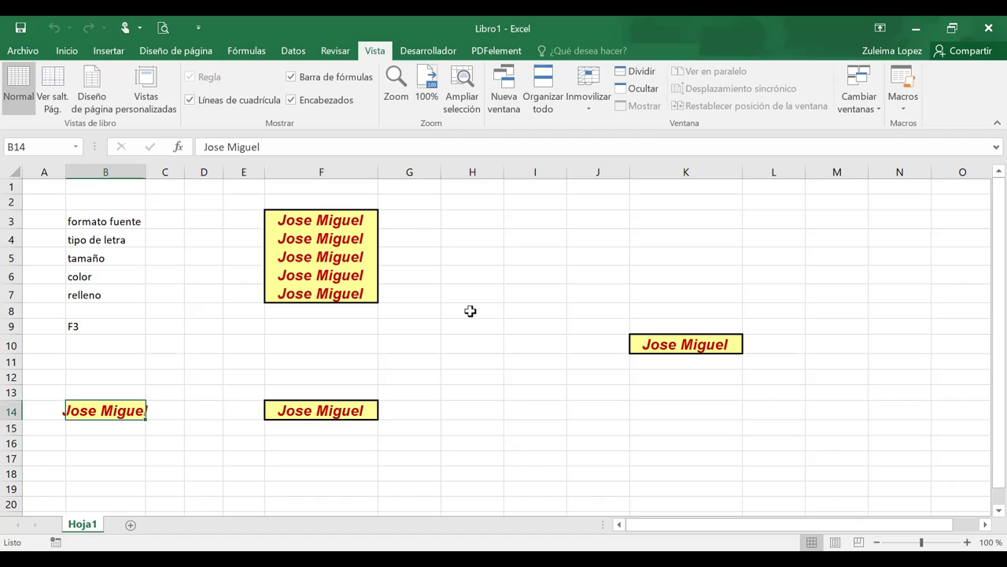
left_click(481, 311)
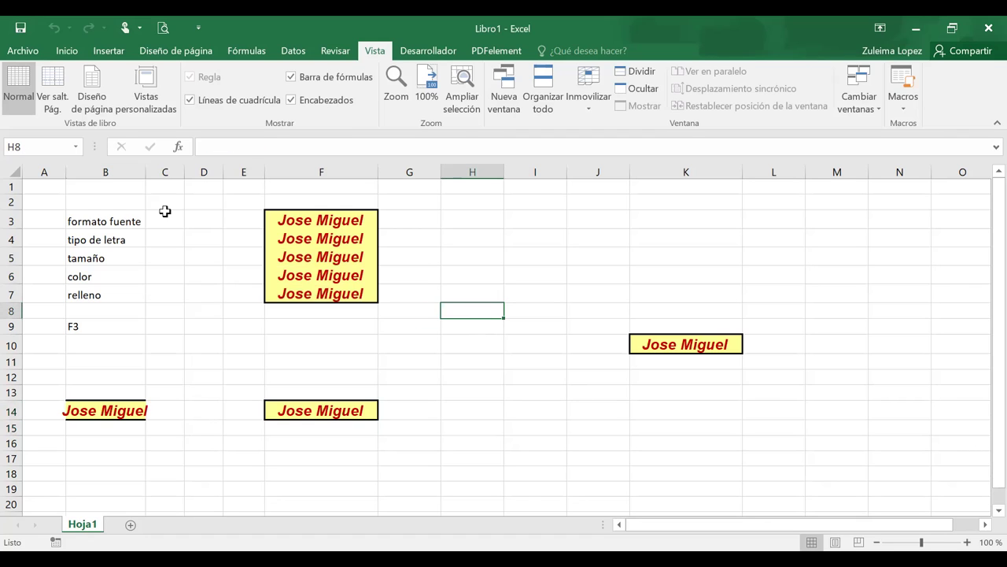
double_click(146, 173)
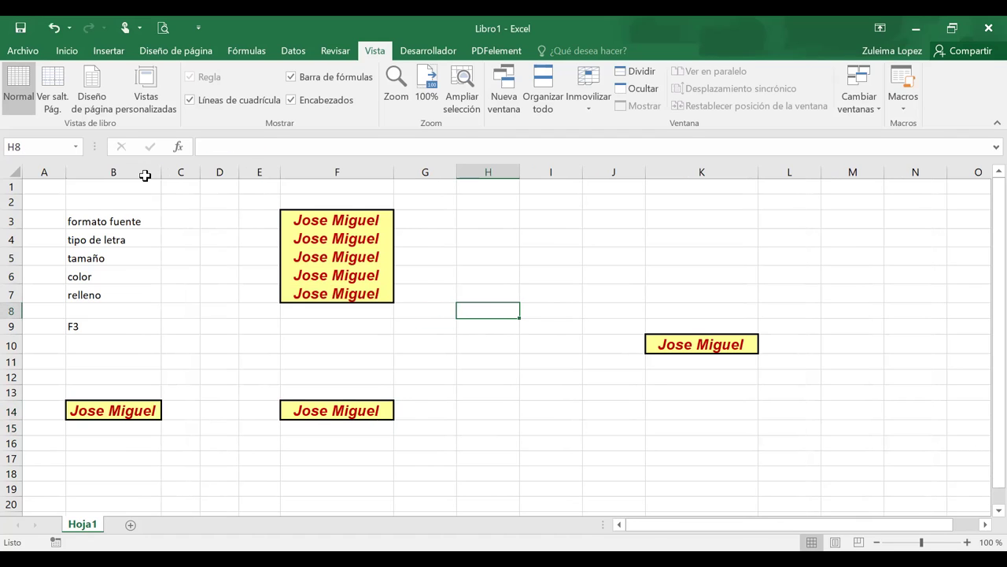